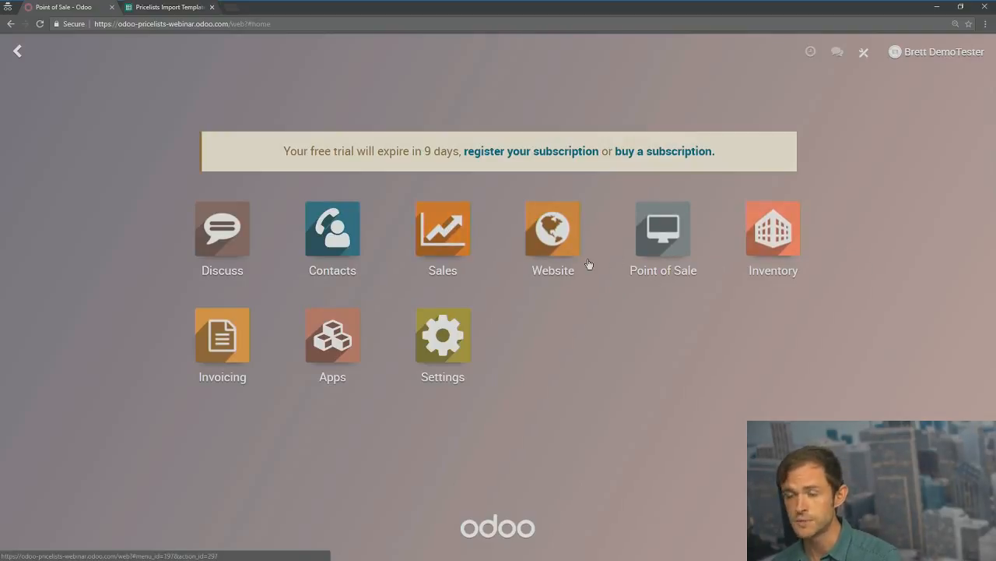
Step: Open the Deluxe Pig Costume card from the Sales app's Products catalog
{"action": "left_click", "coordinate": [443, 232]}
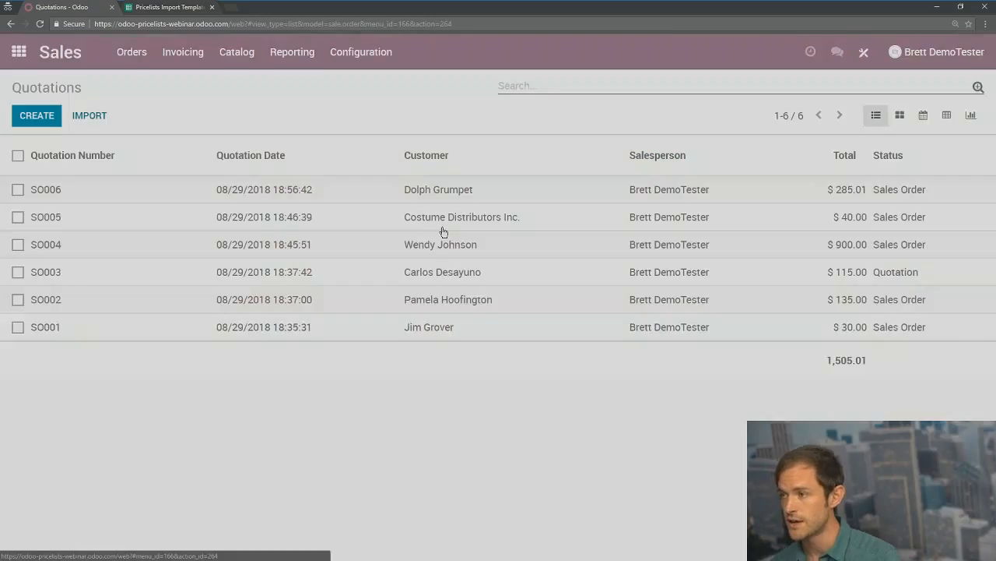
{"action": "left_click", "coordinate": [234, 51]}
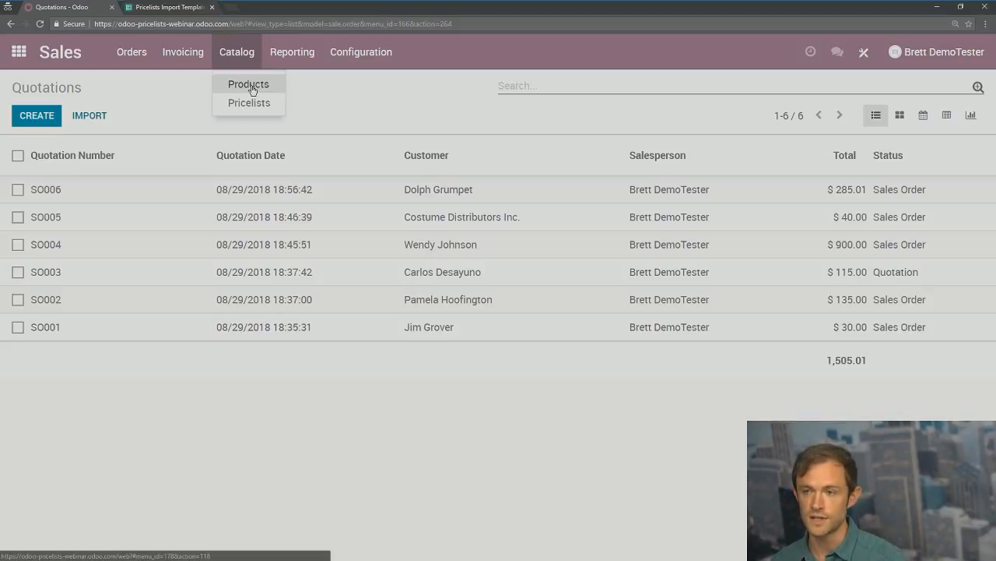
{"action": "left_click", "coordinate": [249, 87]}
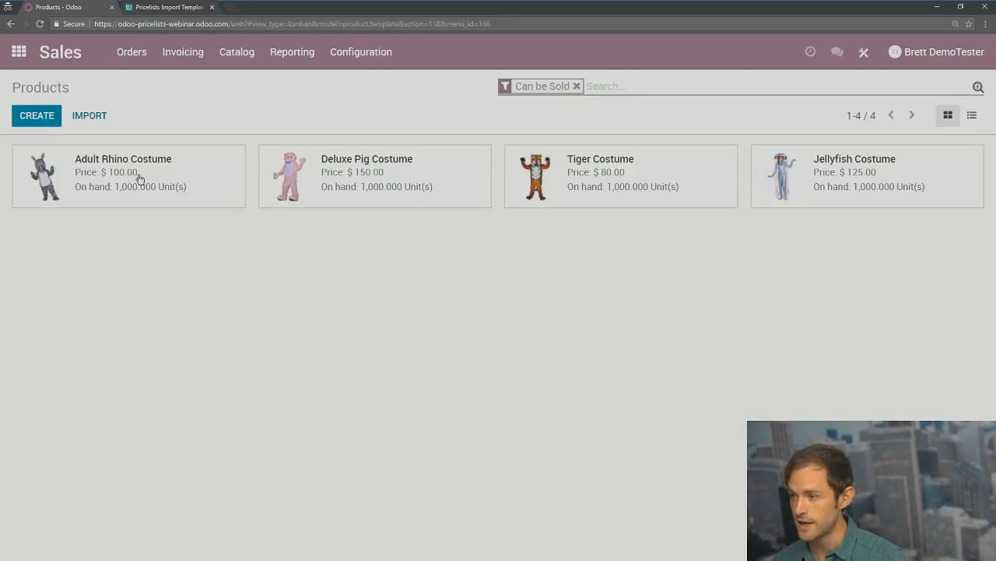
{"action": "left_click", "coordinate": [350, 183]}
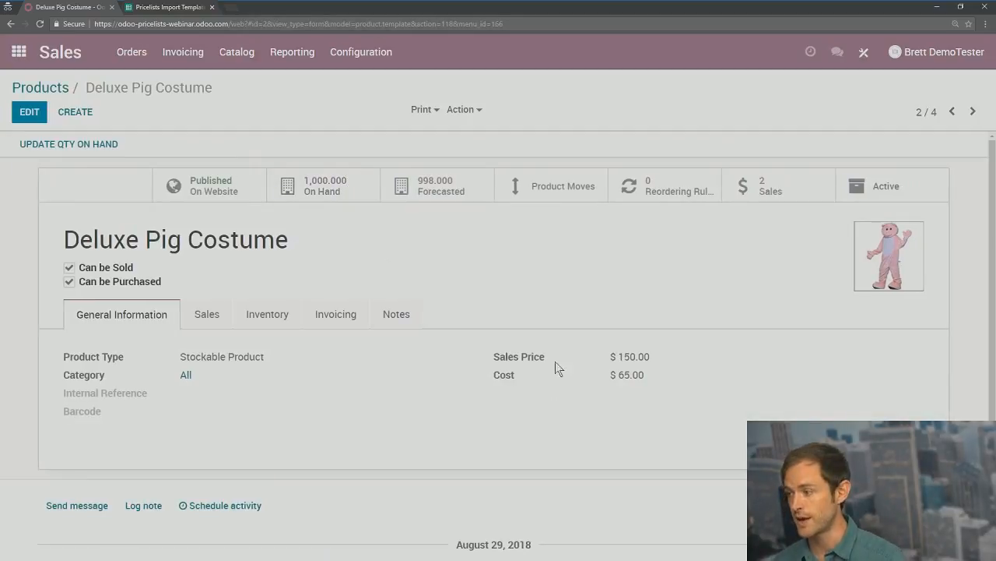
Step: Check the Deluxe Pig Costume's $150.00 sales price, then go to the Quotations list
{"action": "left_click_drag", "start_coordinate": [493, 359], "coordinate": [614, 357]}
{"action": "left_click", "coordinate": [622, 357]}
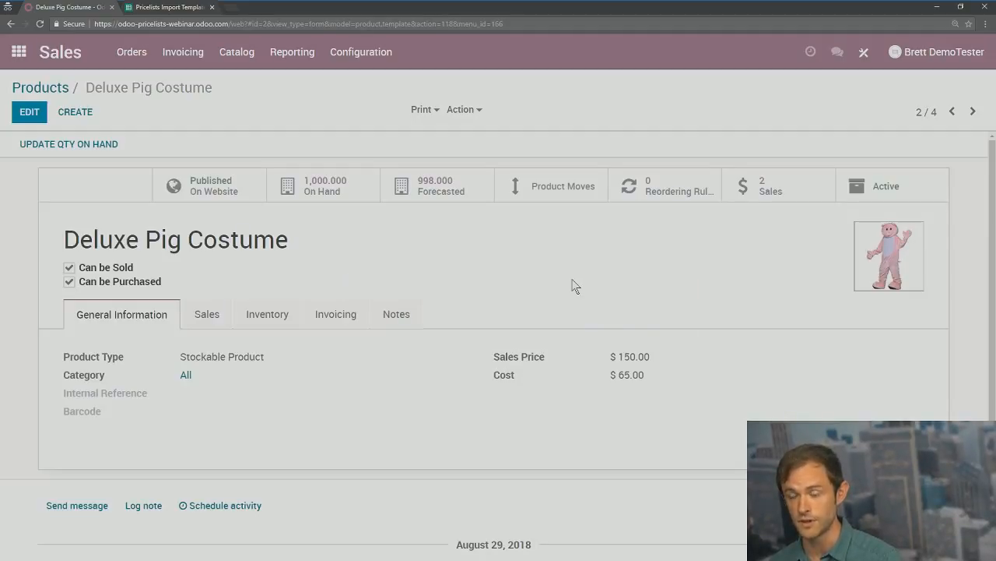
{"action": "left_click_drag", "start_coordinate": [656, 362], "coordinate": [617, 343]}
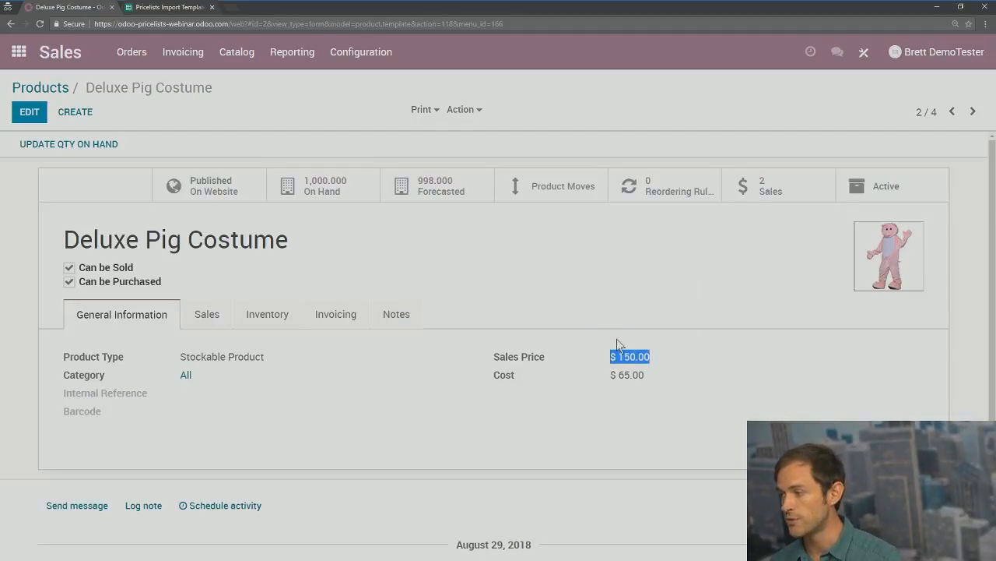
{"action": "left_click", "coordinate": [620, 302]}
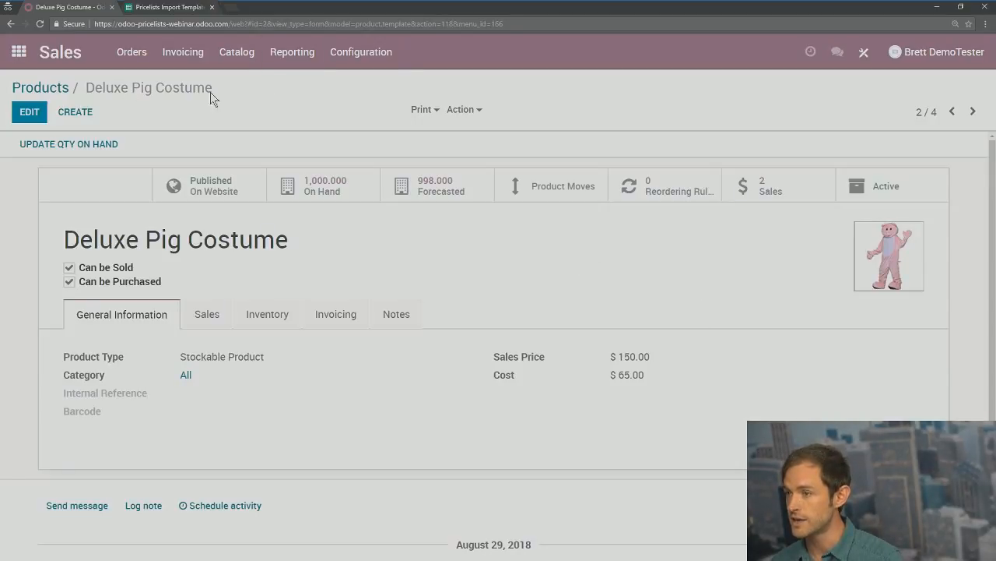
{"action": "left_click", "coordinate": [131, 52]}
{"action": "left_click", "coordinate": [133, 100]}
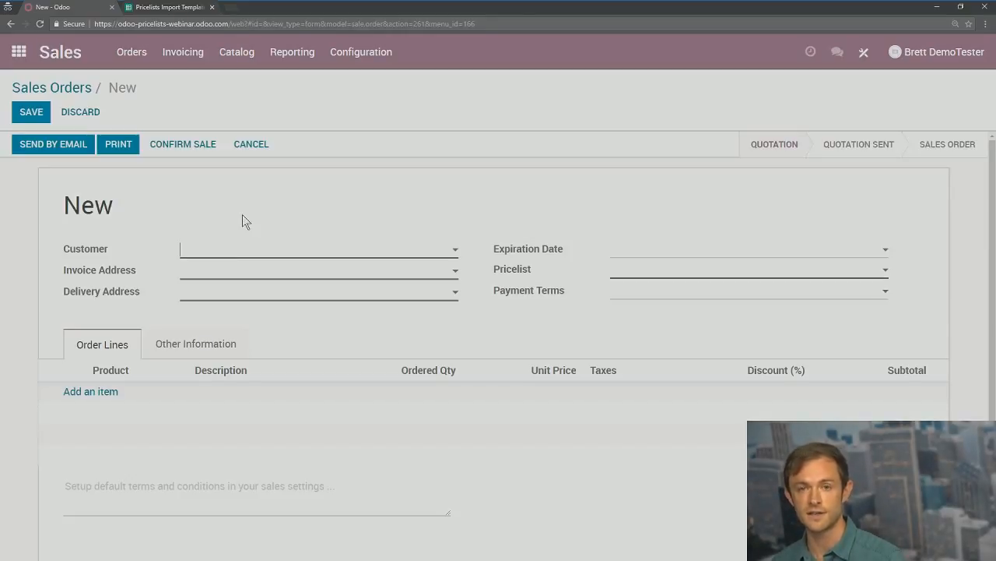
Step: Save quotation SO007 for an existing customer with one Deluxe Pig Costume line at 150.00
{"action": "left_click", "coordinate": [258, 254]}
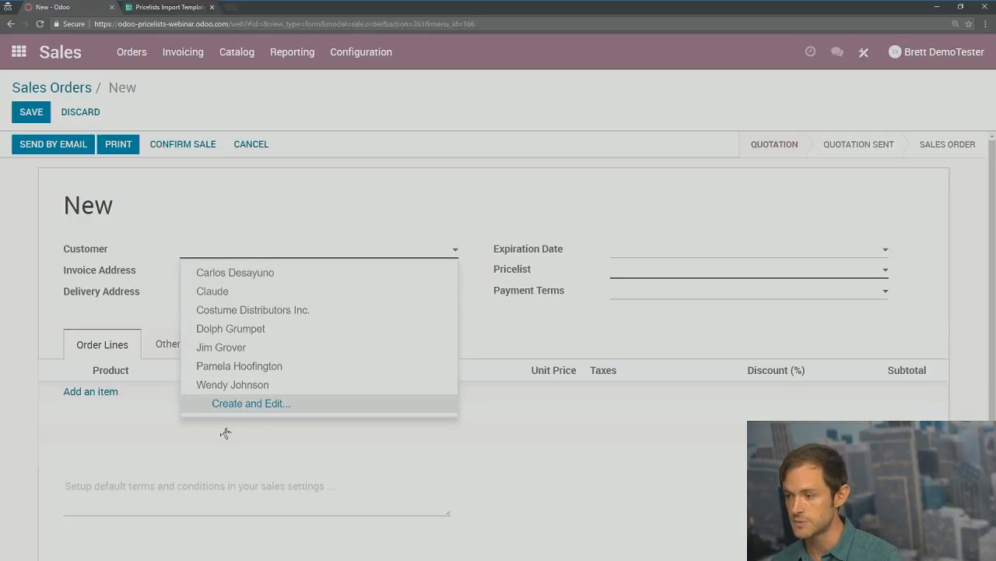
{"action": "left_click", "coordinate": [225, 333]}
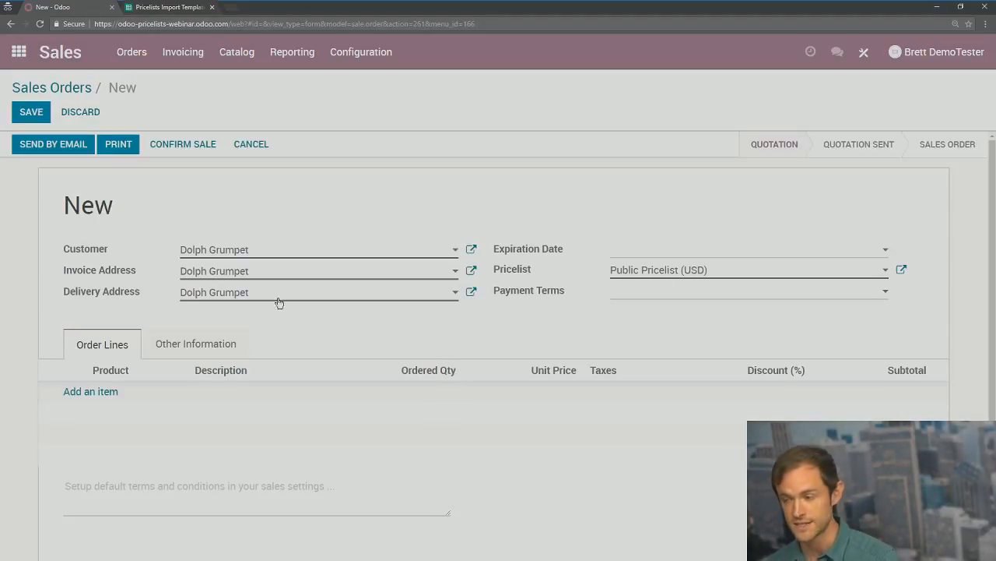
{"action": "left_click", "coordinate": [90, 392]}
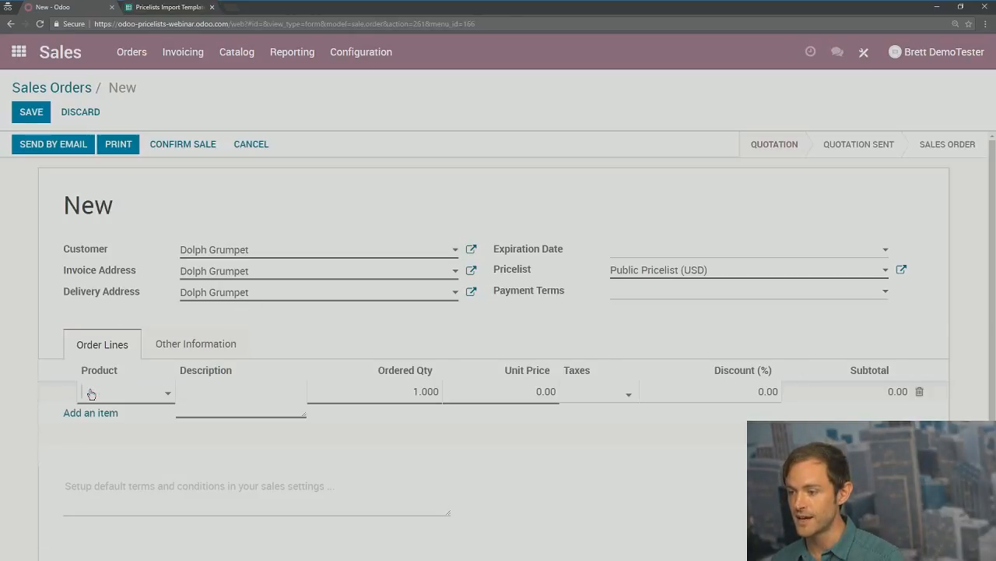
{"action": "type", "text": "p"}
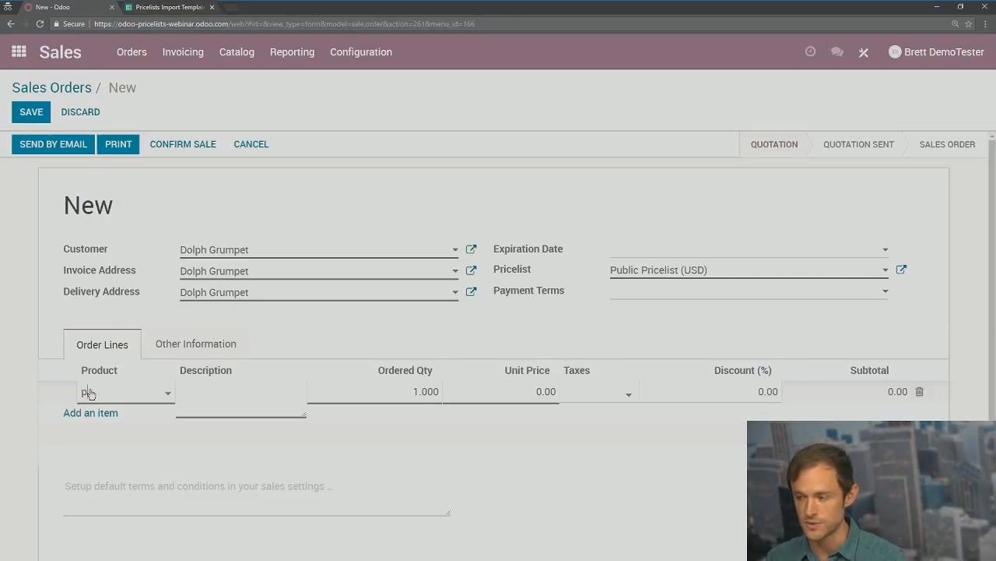
{"action": "type", "text": "i"}
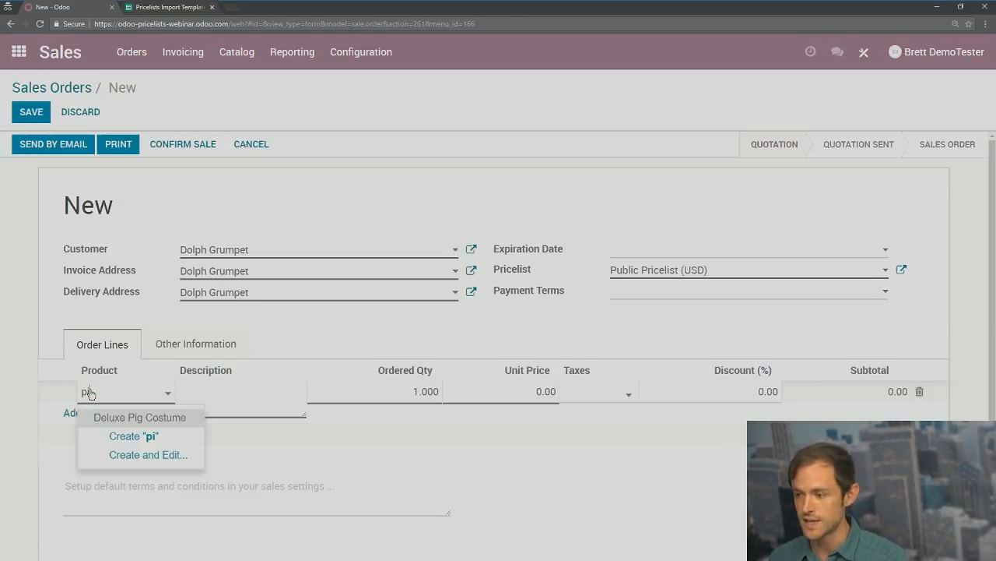
{"action": "left_click", "coordinate": [131, 421]}
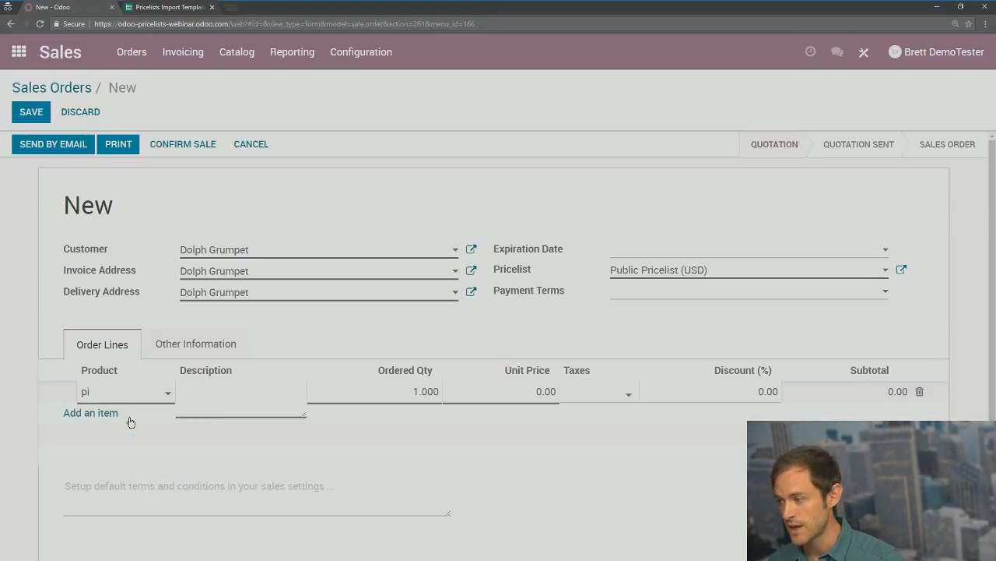
{"action": "left_click", "coordinate": [566, 409]}
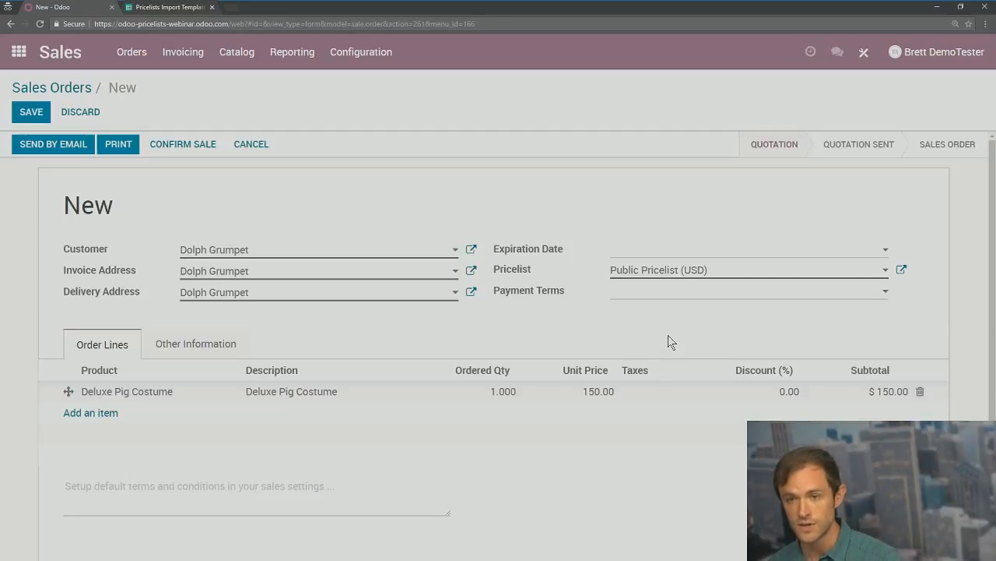
{"action": "left_click", "coordinate": [31, 111]}
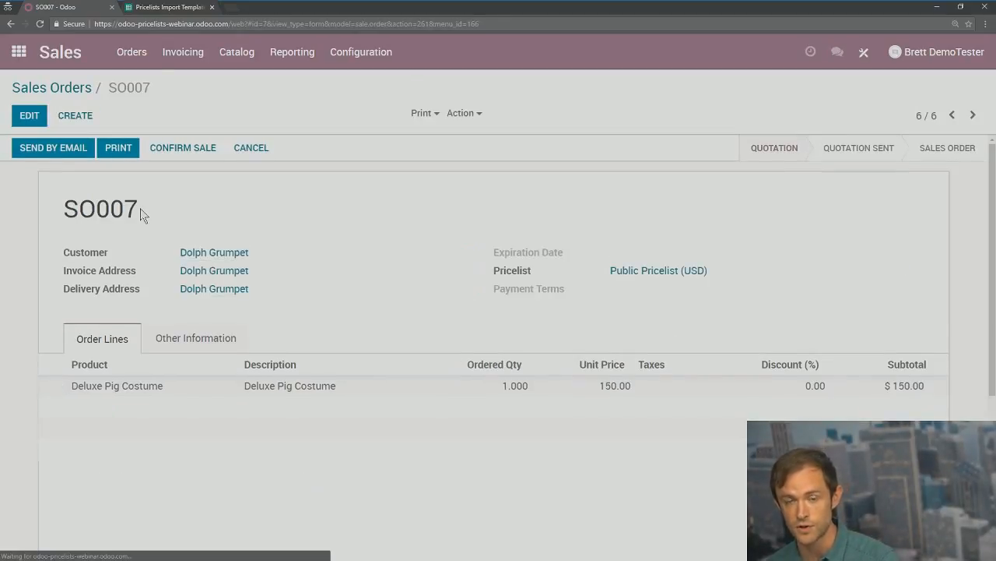
Step: Change the Deluxe Pig Costume unit price on SO007 from 150.00 to 75
{"action": "left_click", "coordinate": [29, 116]}
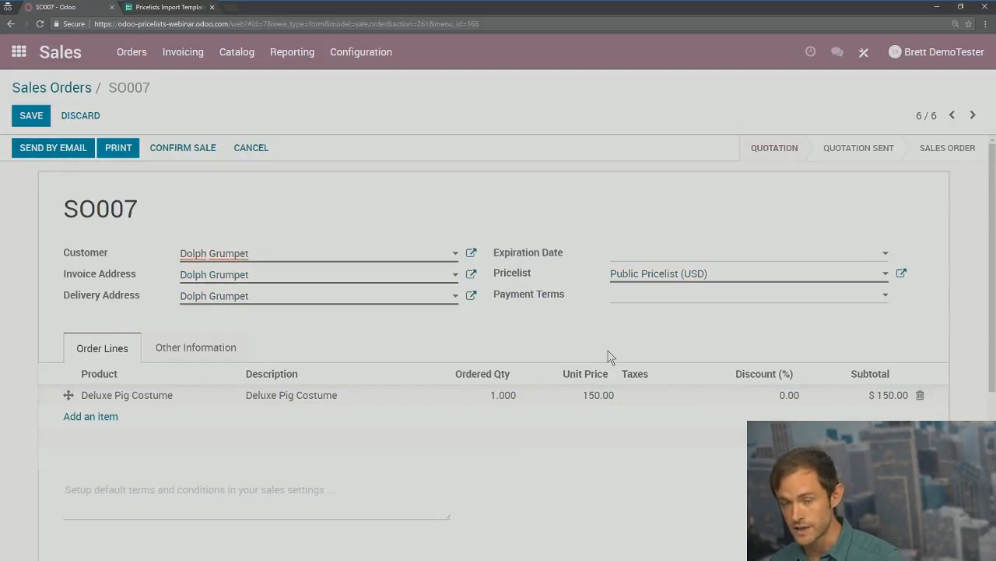
{"action": "left_click", "coordinate": [597, 395]}
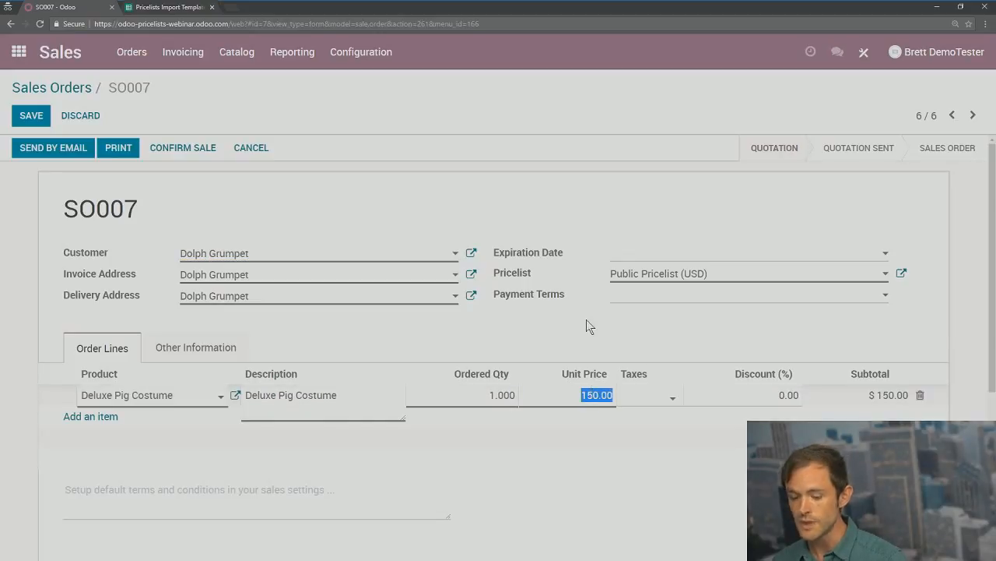
{"action": "type", "text": "75"}
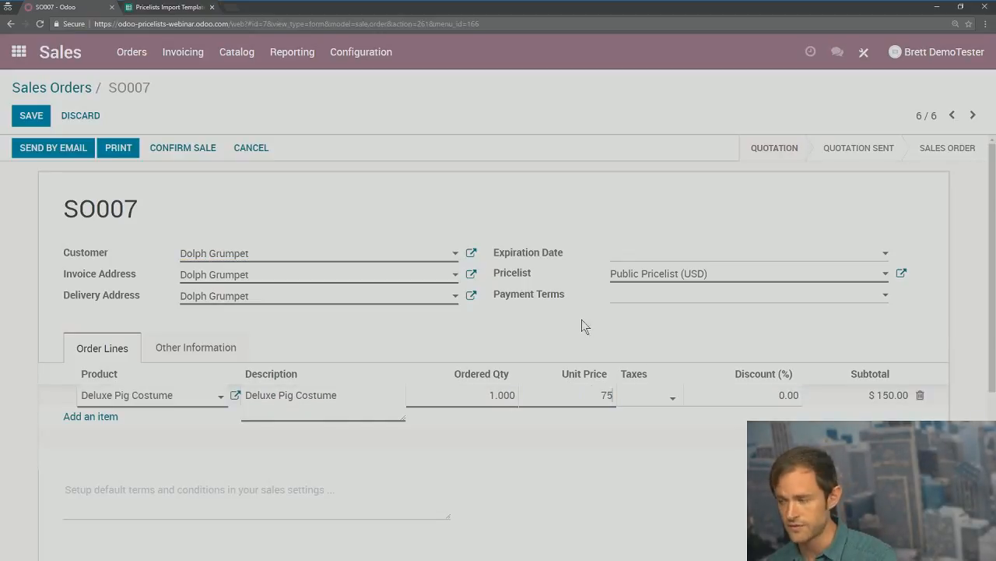
{"action": "left_click", "coordinate": [548, 332]}
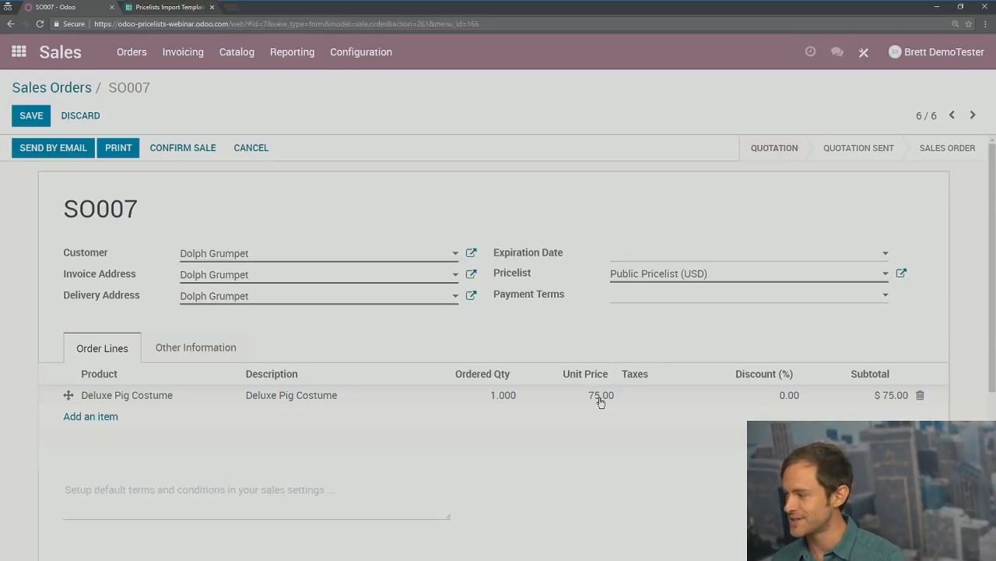
Step: Confirm SO007 as a sales order and reopen the Deluxe Pig Costume, still priced $150.00
{"action": "left_click", "coordinate": [183, 148]}
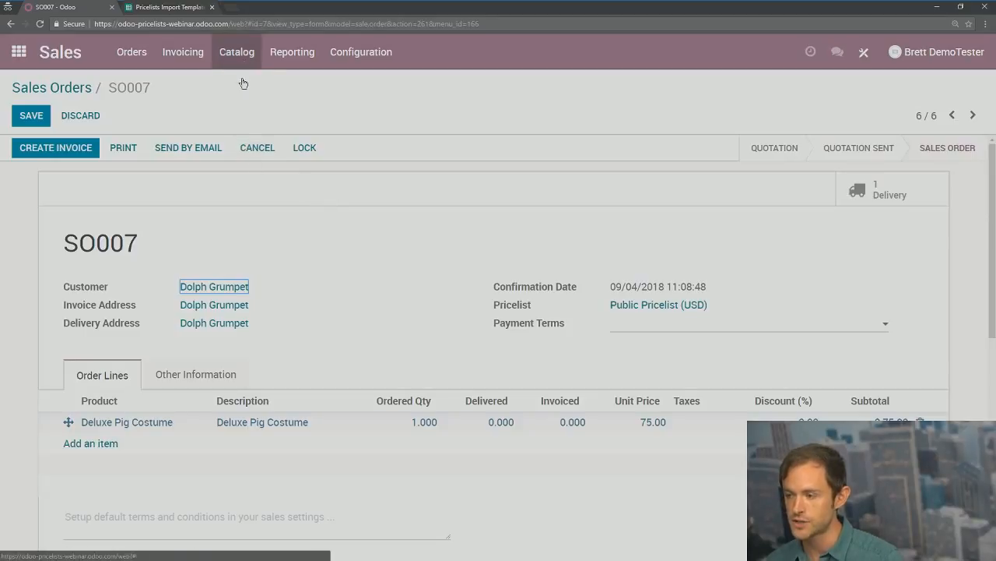
{"action": "left_click", "coordinate": [228, 58]}
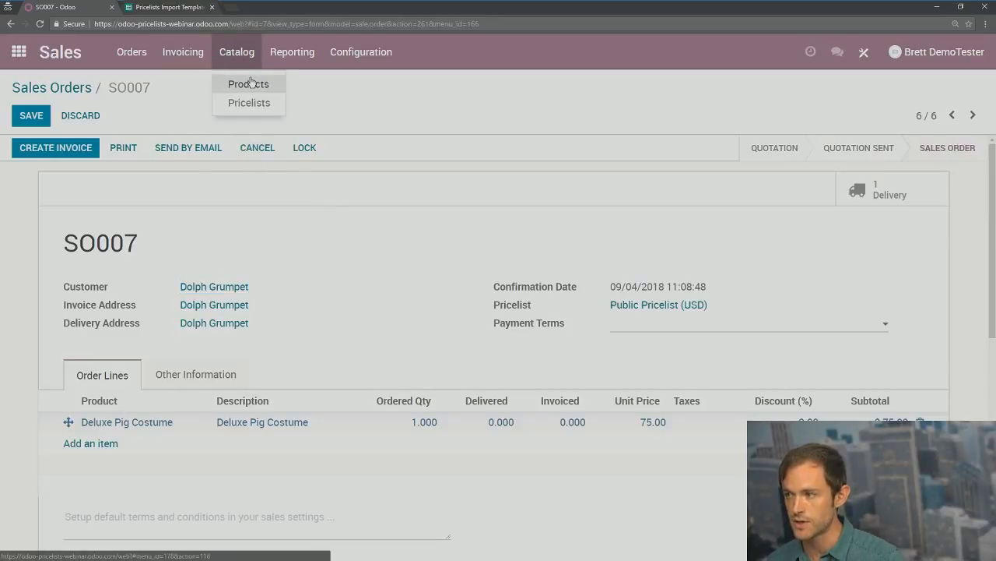
{"action": "left_click", "coordinate": [246, 83]}
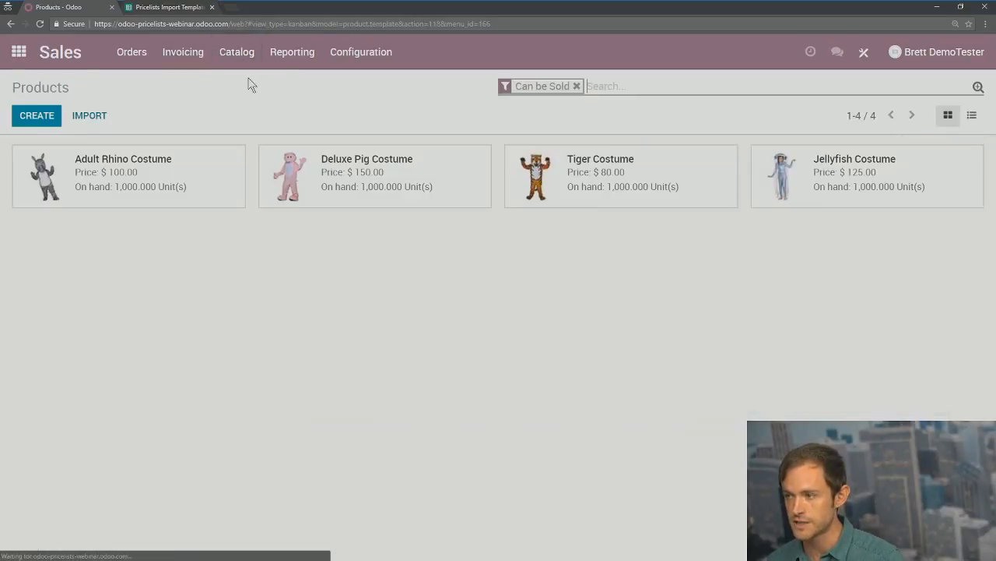
{"action": "left_click", "coordinate": [369, 177]}
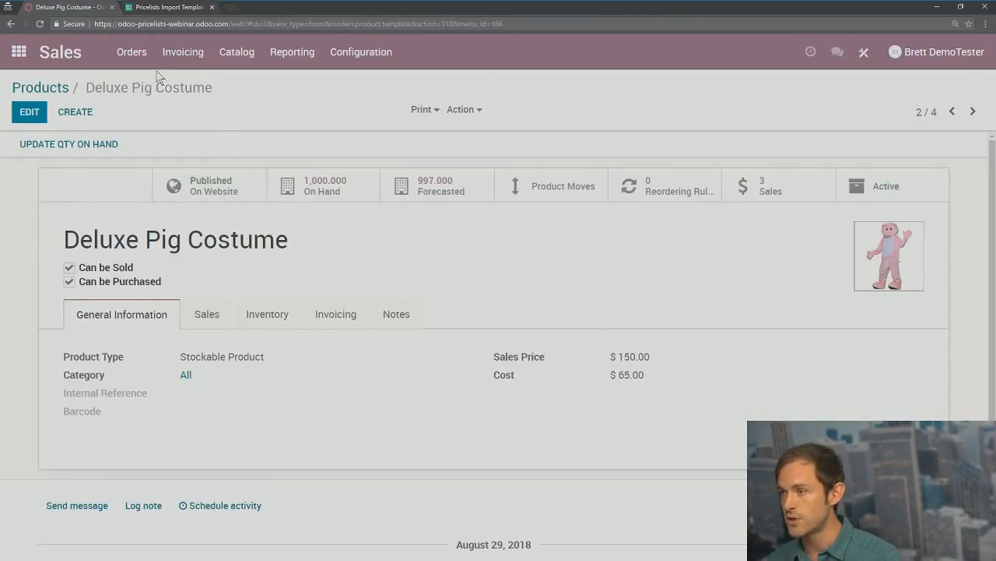
Step: Review confirmed order SO007 from the Orders list, then start a new quotation
{"action": "left_click", "coordinate": [131, 52]}
{"action": "left_click", "coordinate": [146, 105]}
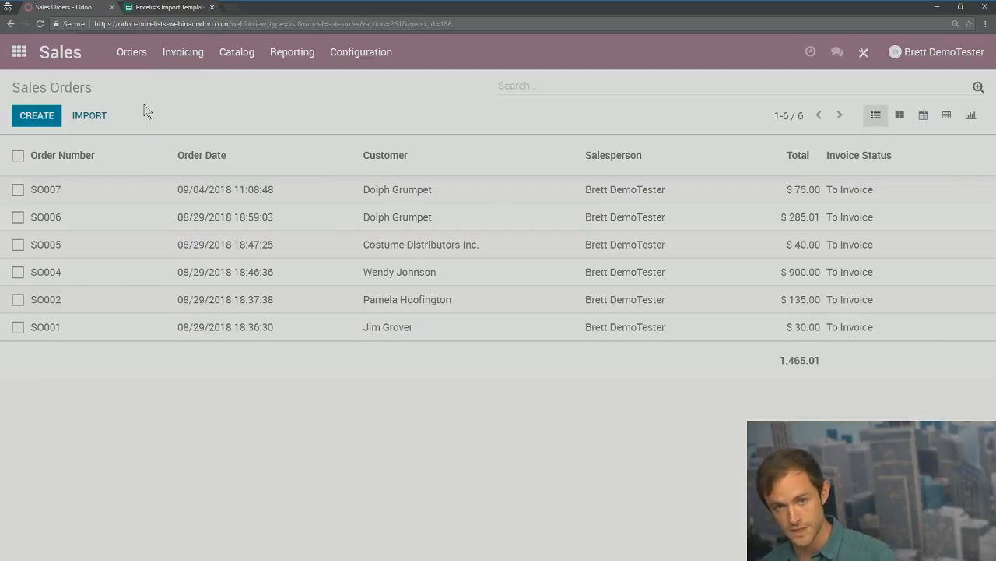
{"action": "left_click", "coordinate": [367, 193]}
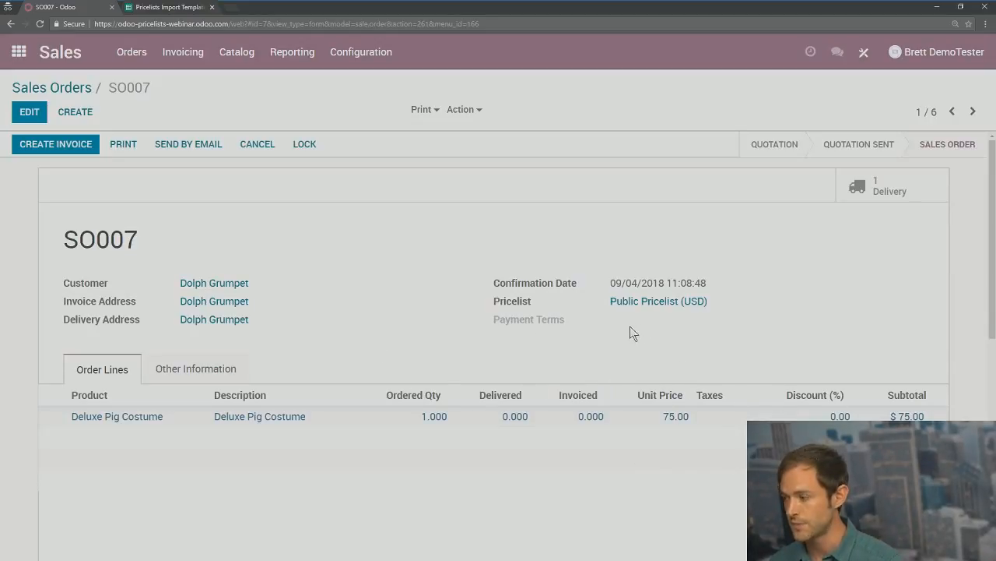
{"action": "left_click", "coordinate": [56, 112]}
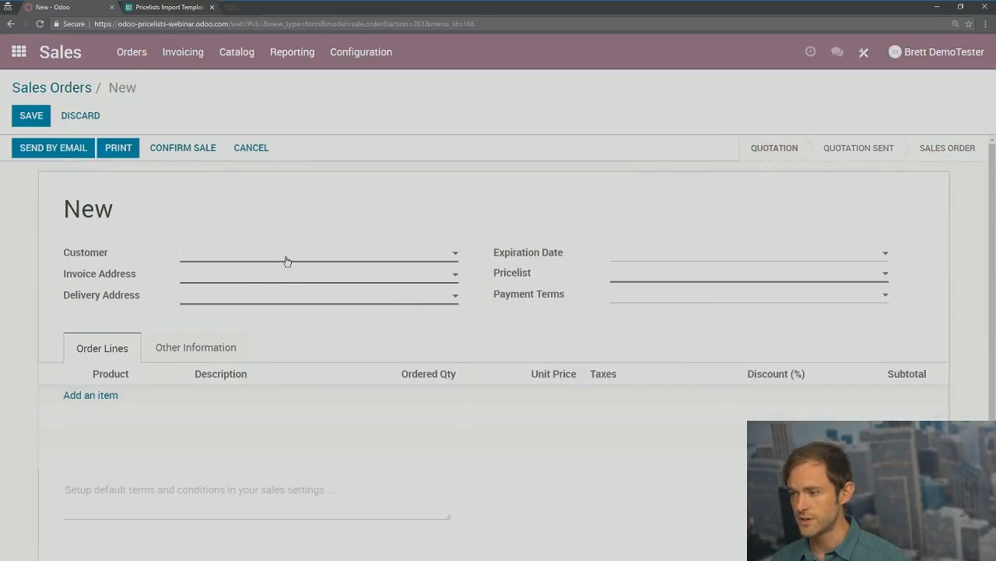
Step: Choose a customer and add a Deluxe Pig Costume line to the new quotation
{"action": "left_click", "coordinate": [286, 260]}
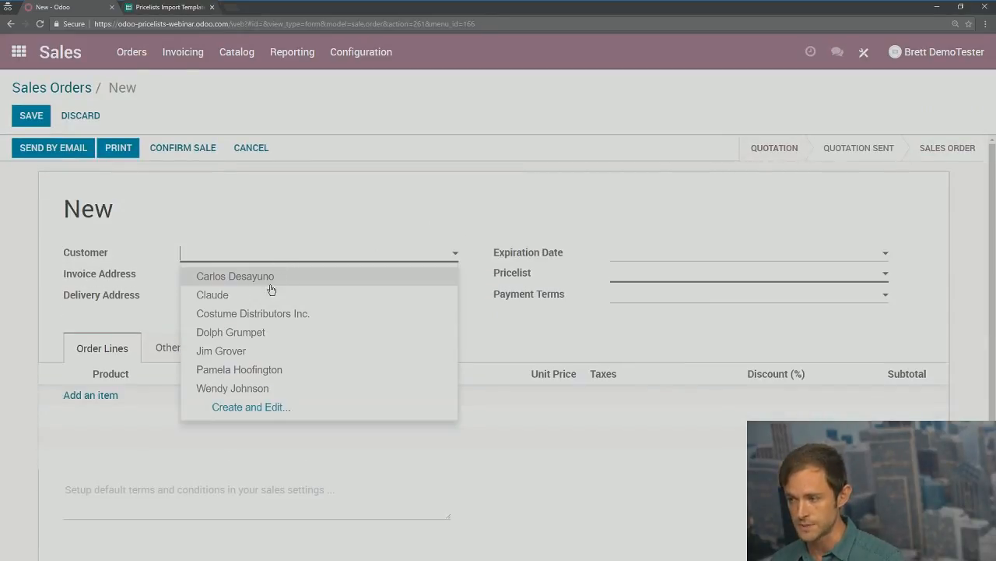
{"action": "left_click", "coordinate": [231, 351]}
{"action": "left_click", "coordinate": [109, 403]}
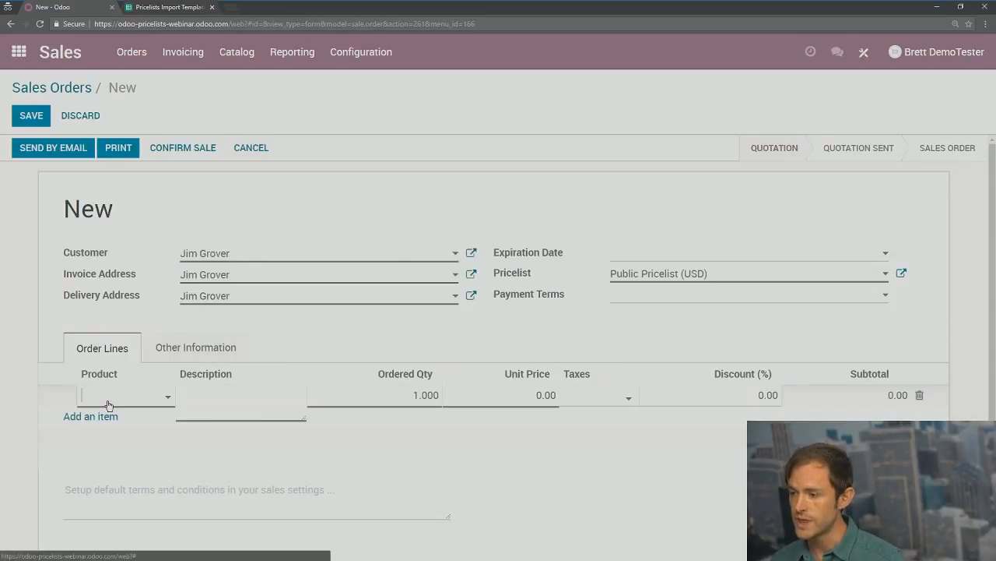
{"action": "left_click", "coordinate": [108, 402]}
{"action": "type", "text": "pig"}
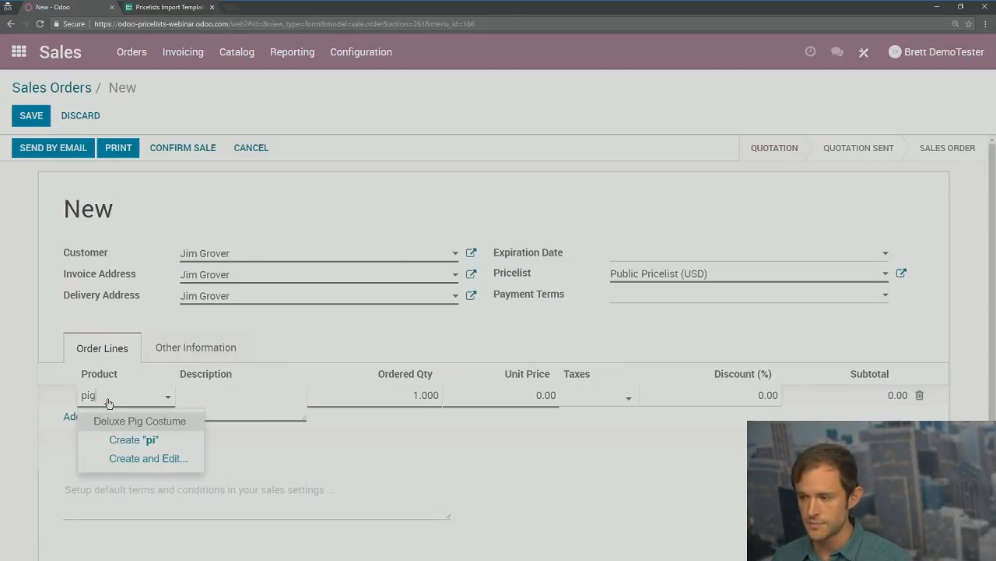
{"action": "left_click", "coordinate": [134, 419]}
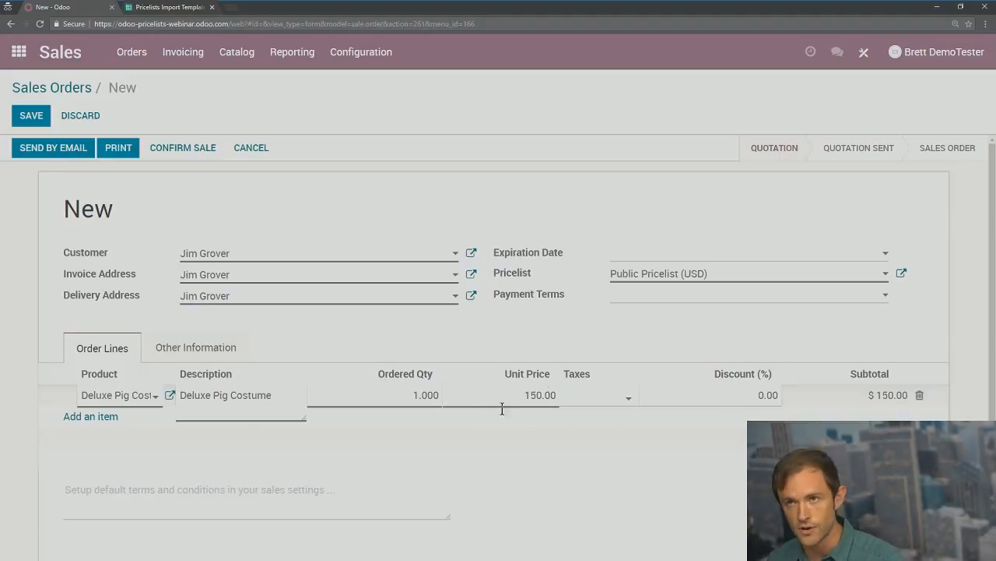
Step: Give the Deluxe Pig Costume line a 50% discount and save the quotation as SO008
{"action": "double_click", "coordinate": [755, 395]}
{"action": "type", "text": "5"}
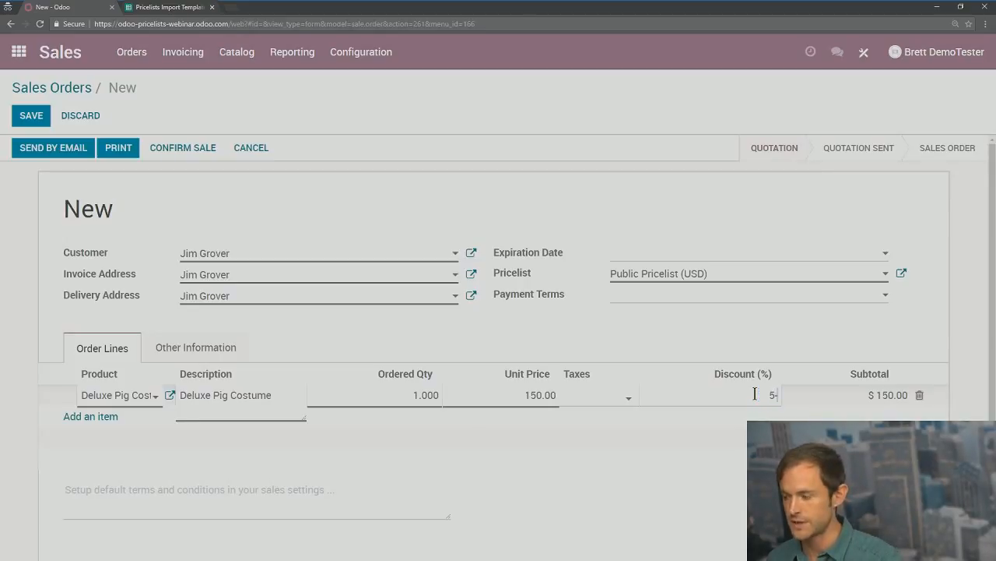
{"action": "type", "text": "0"}
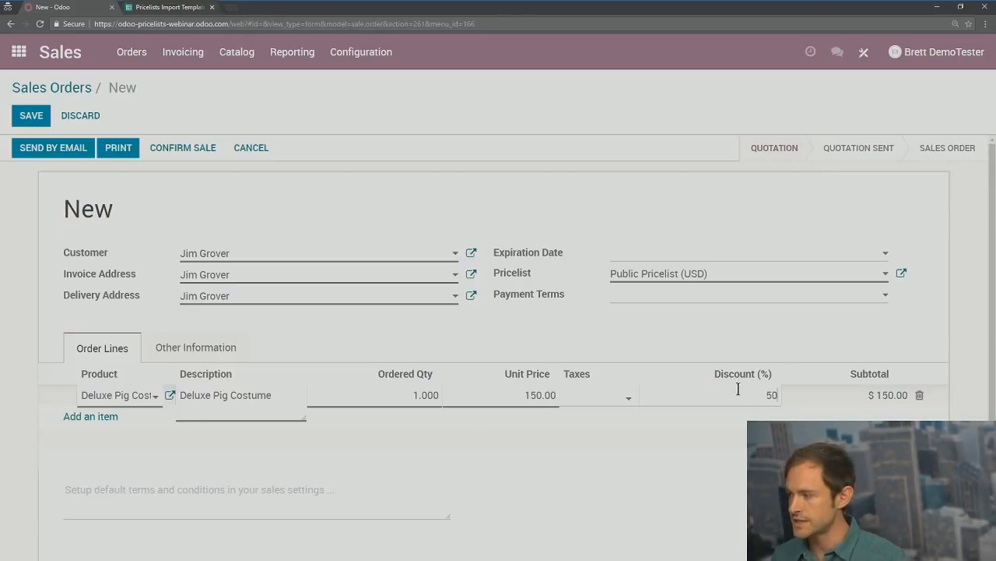
{"action": "left_click", "coordinate": [725, 349]}
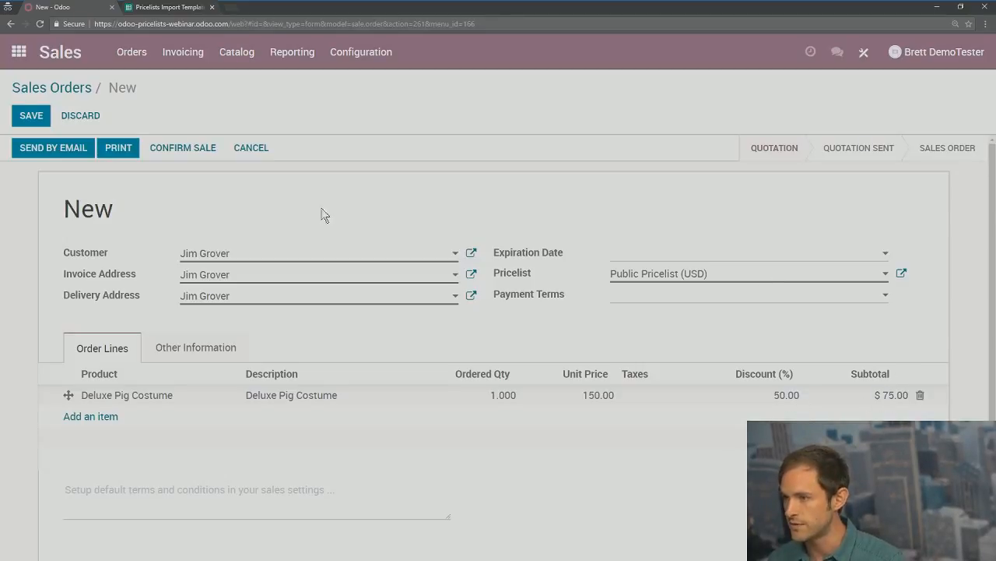
{"action": "left_click", "coordinate": [31, 115]}
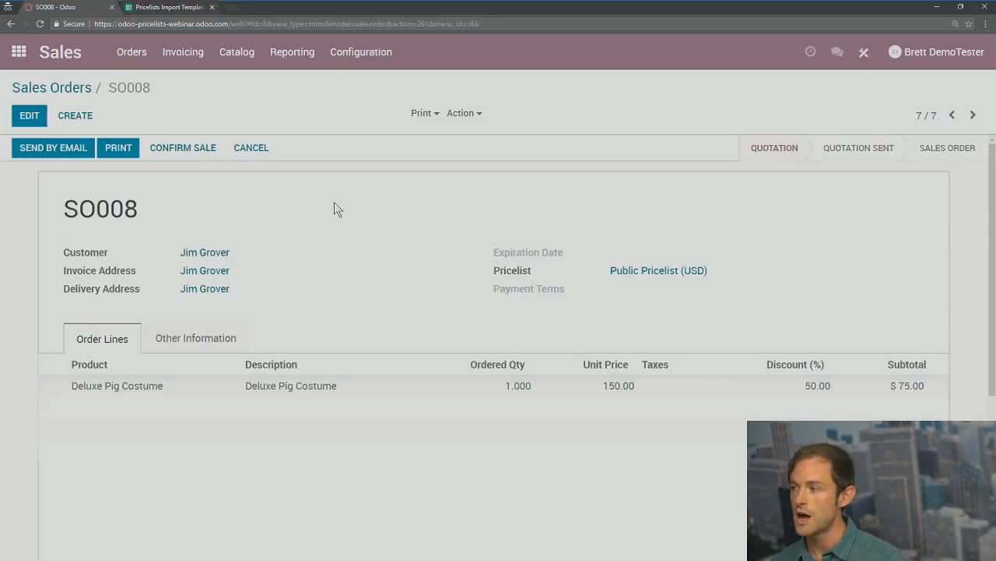
{"action": "left_click", "coordinate": [424, 113]}
Step: Print SO008 as 'Quotation - SO008.pdf' to the desktop, view it, then close the PDF
{"action": "left_click", "coordinate": [454, 135]}
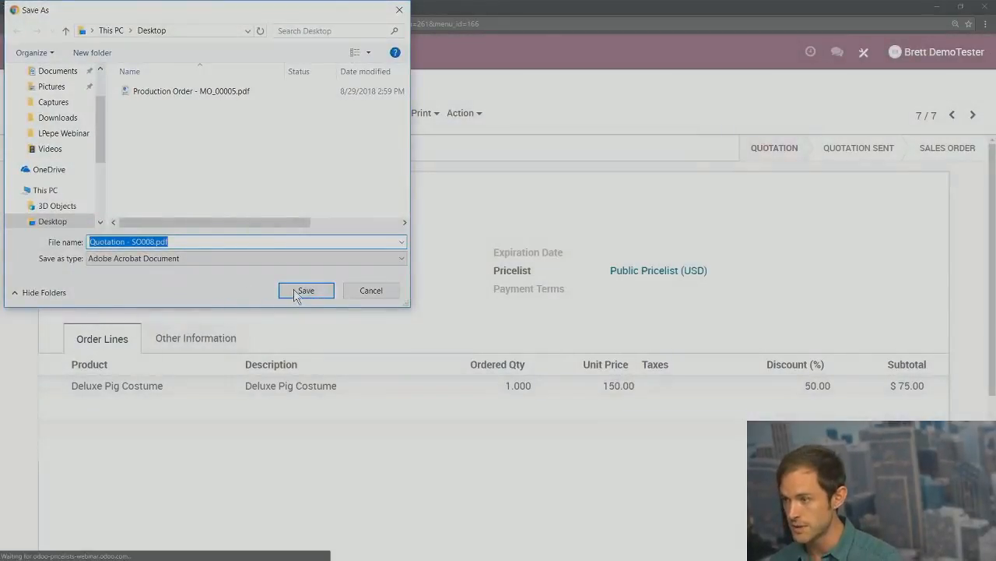
{"action": "left_click", "coordinate": [307, 291]}
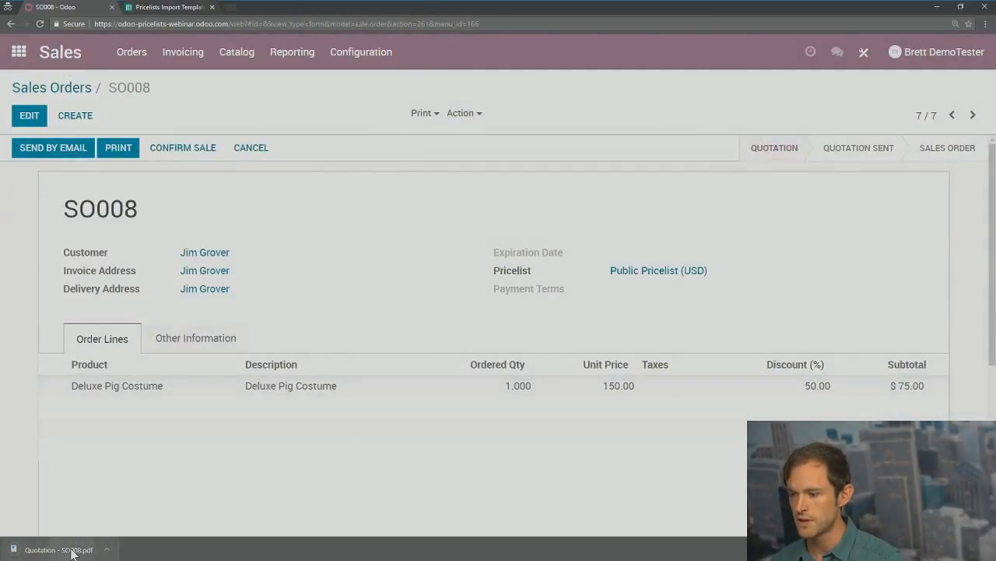
{"action": "left_click", "coordinate": [61, 549]}
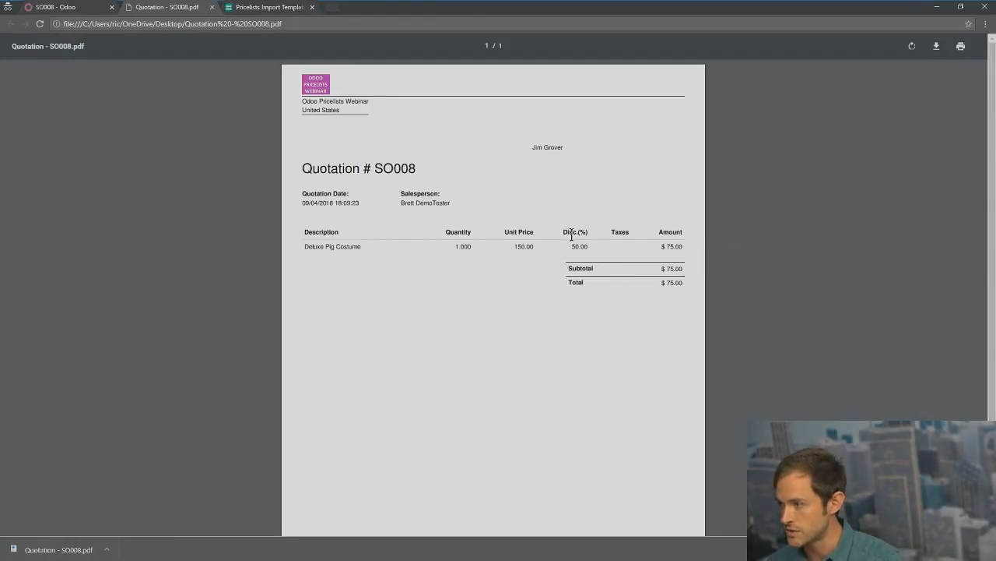
{"action": "left_click", "coordinate": [212, 7]}
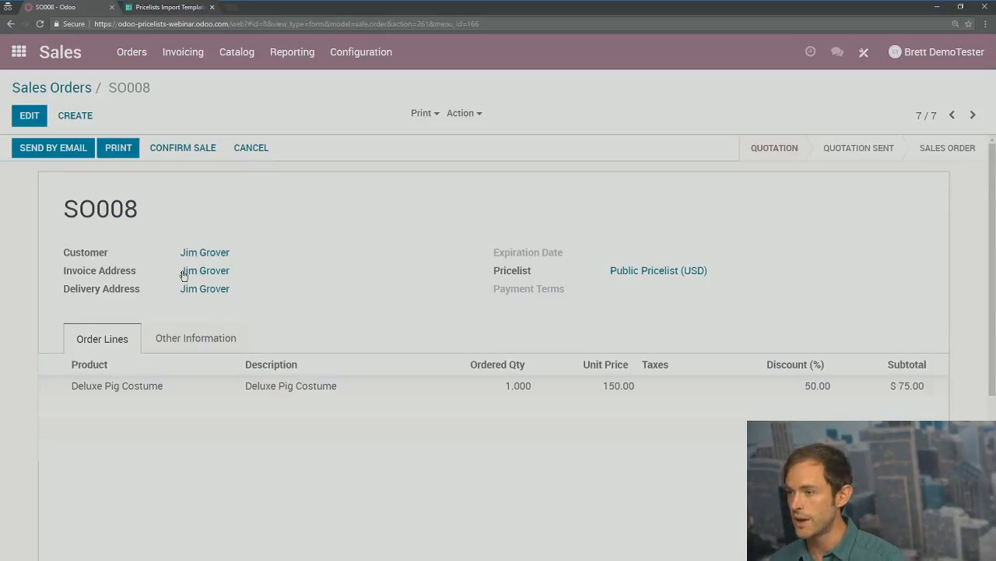
Step: Start a new quotation and create a new customer from the typed name
{"action": "left_click", "coordinate": [74, 113]}
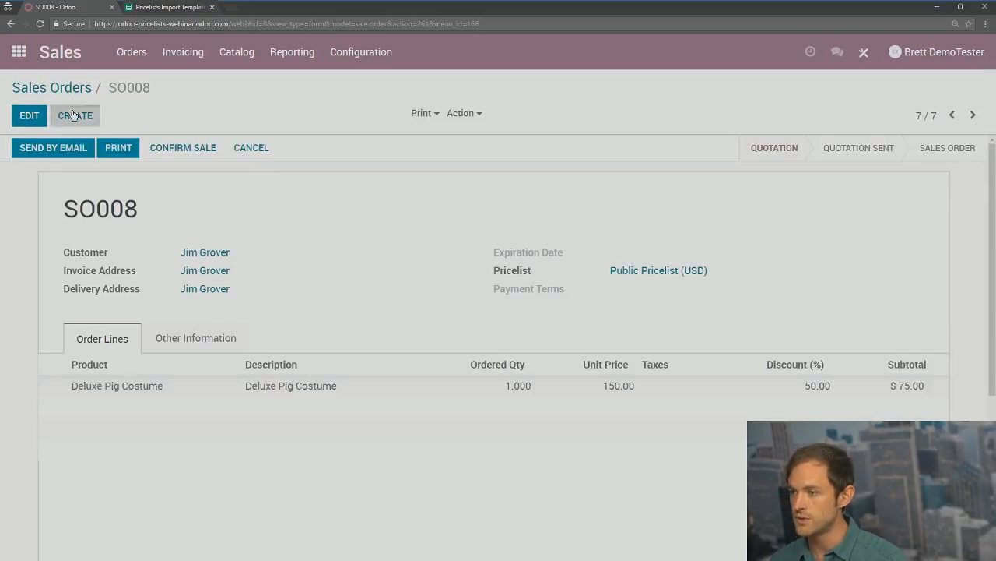
{"action": "left_click", "coordinate": [203, 254]}
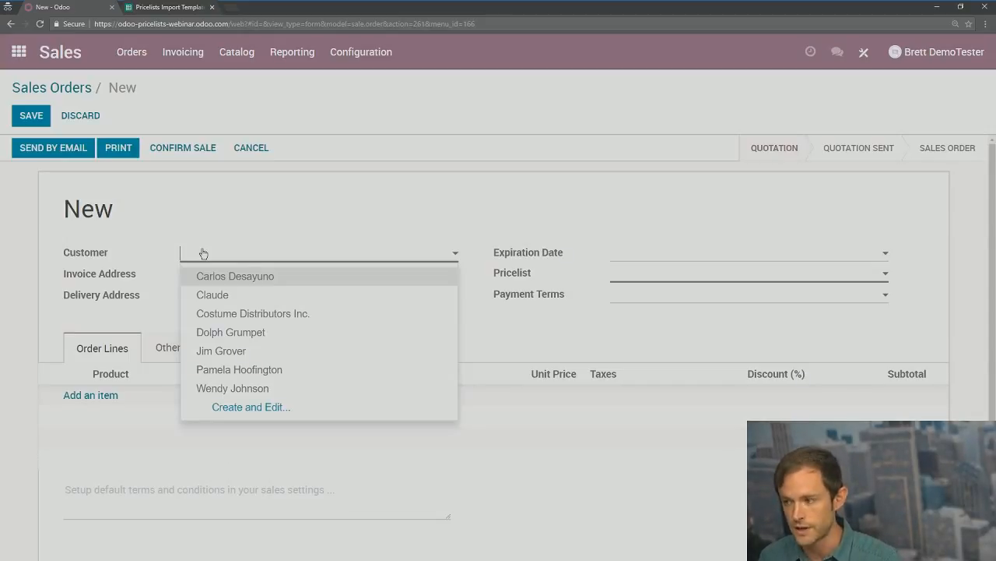
{"action": "type", "text": "L"}
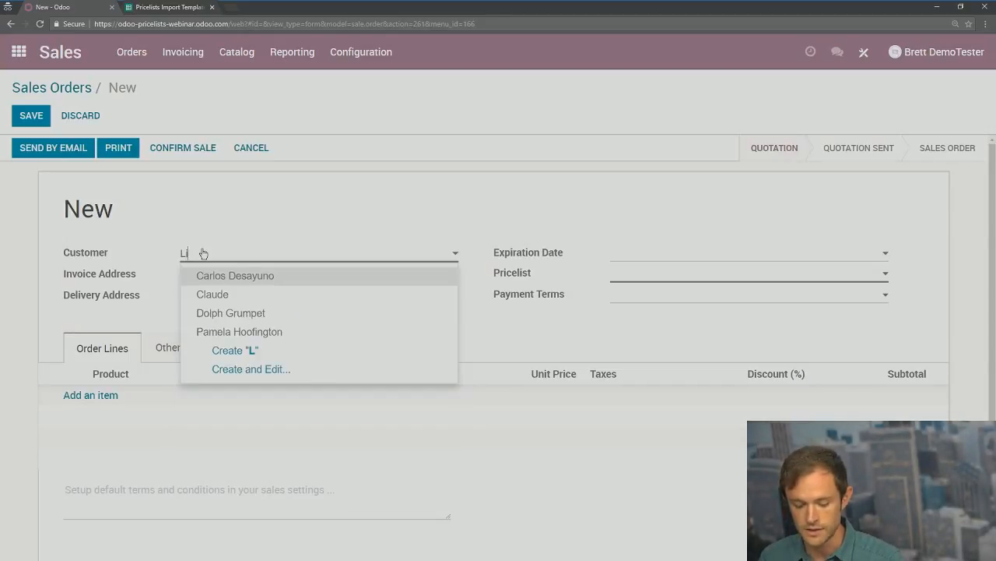
{"action": "type", "text": "indsey"}
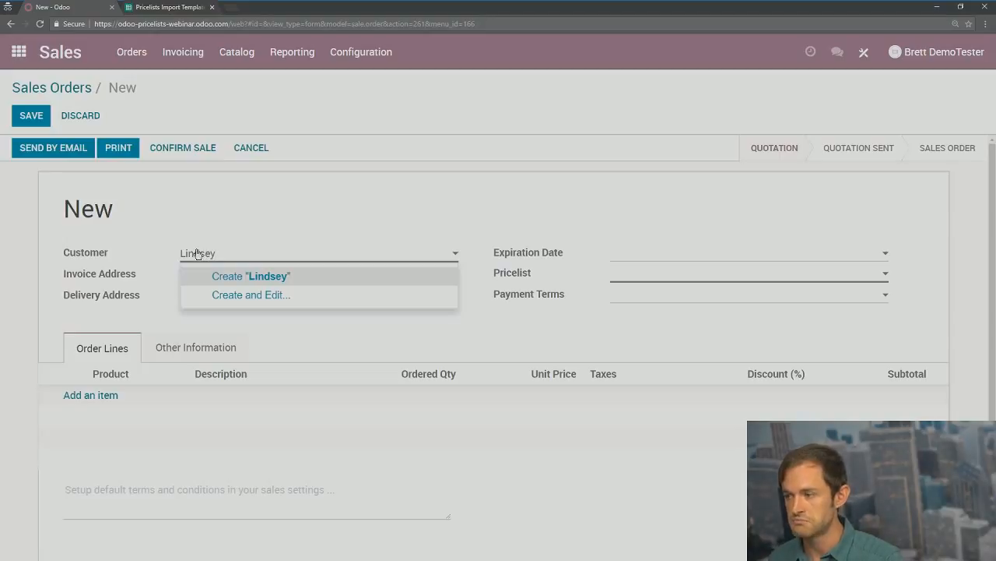
{"action": "left_click", "coordinate": [219, 277]}
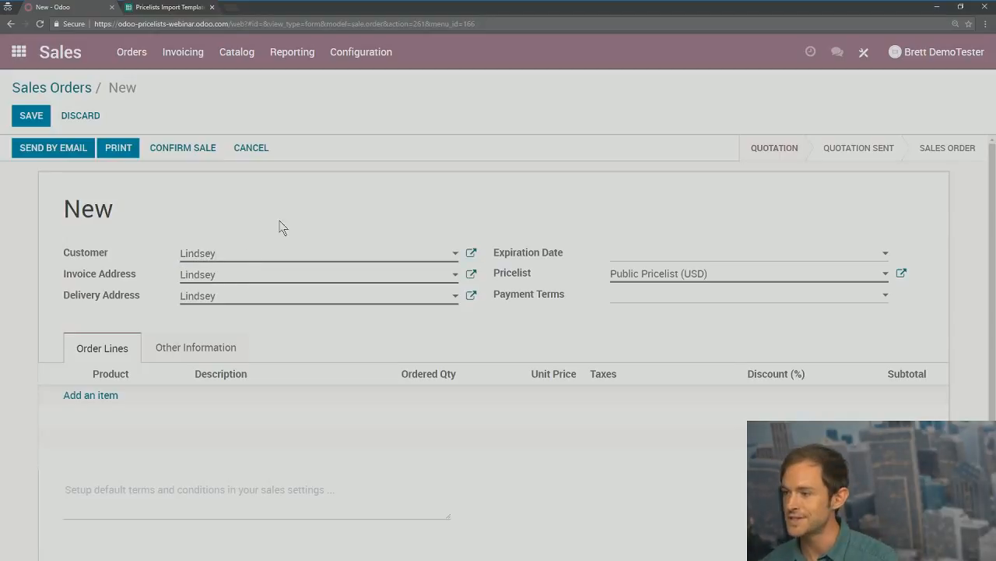
Step: Add Adult Rhino Costume and Deluxe Pig Costume lines to the quotation
{"action": "left_click", "coordinate": [70, 397]}
{"action": "left_click", "coordinate": [98, 399]}
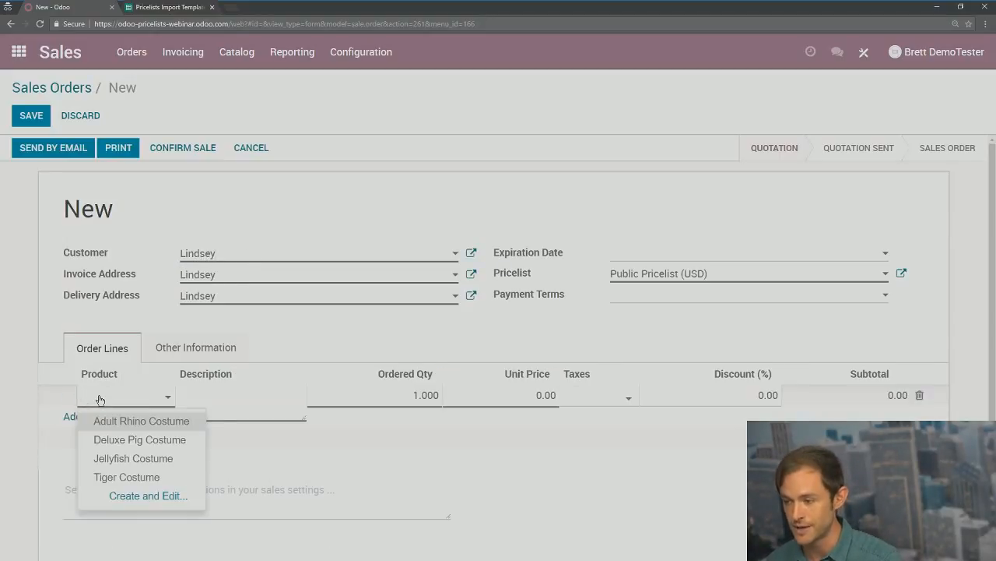
{"action": "left_click", "coordinate": [105, 418]}
{"action": "left_click", "coordinate": [101, 422]}
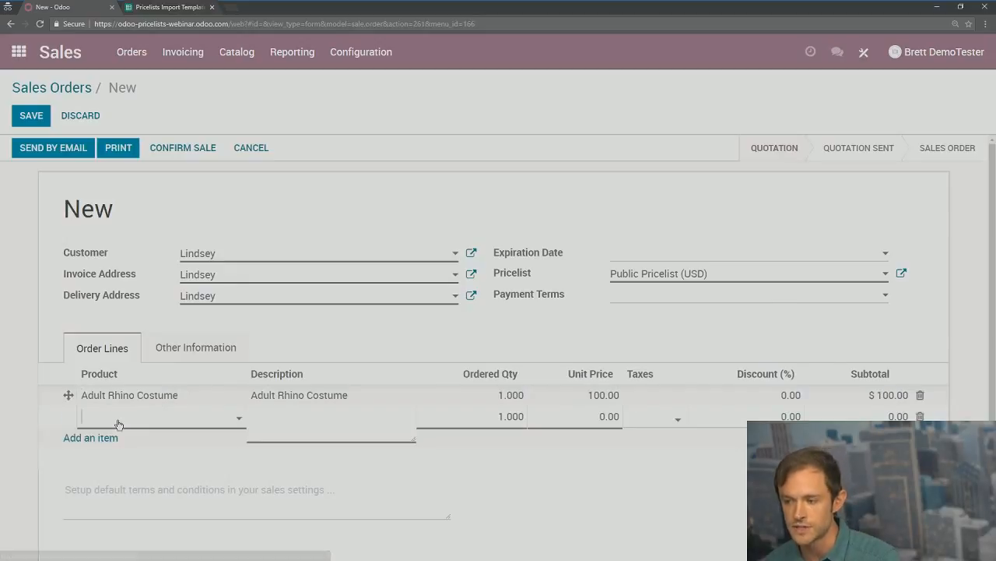
{"action": "left_click", "coordinate": [116, 418]}
{"action": "left_click", "coordinate": [140, 461]}
Step: Add Jellyfish Costume and a second Deluxe Pig Costume line, totalling $525.00
{"action": "left_click", "coordinate": [104, 442]}
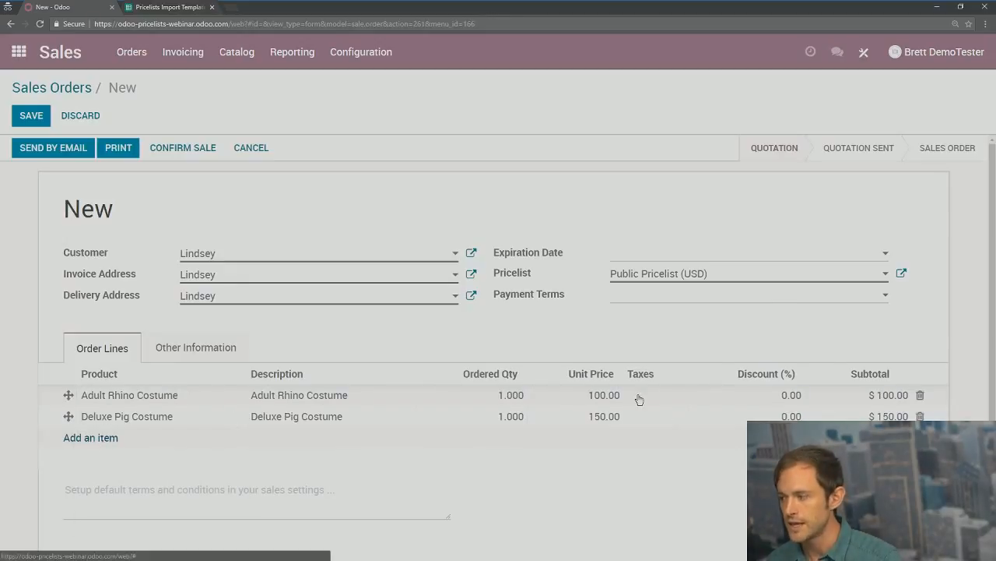
{"action": "left_click", "coordinate": [105, 447]}
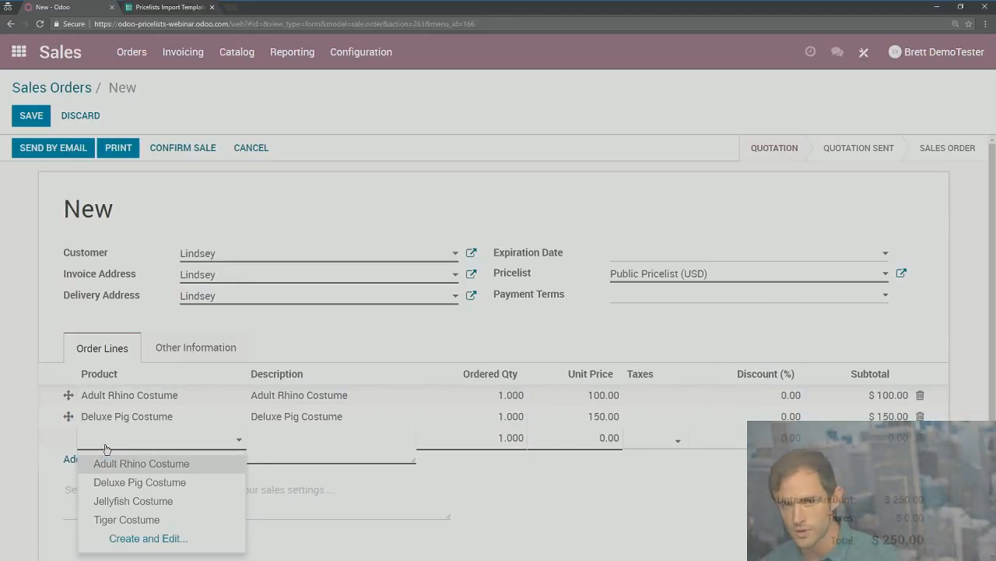
{"action": "left_click", "coordinate": [115, 505]}
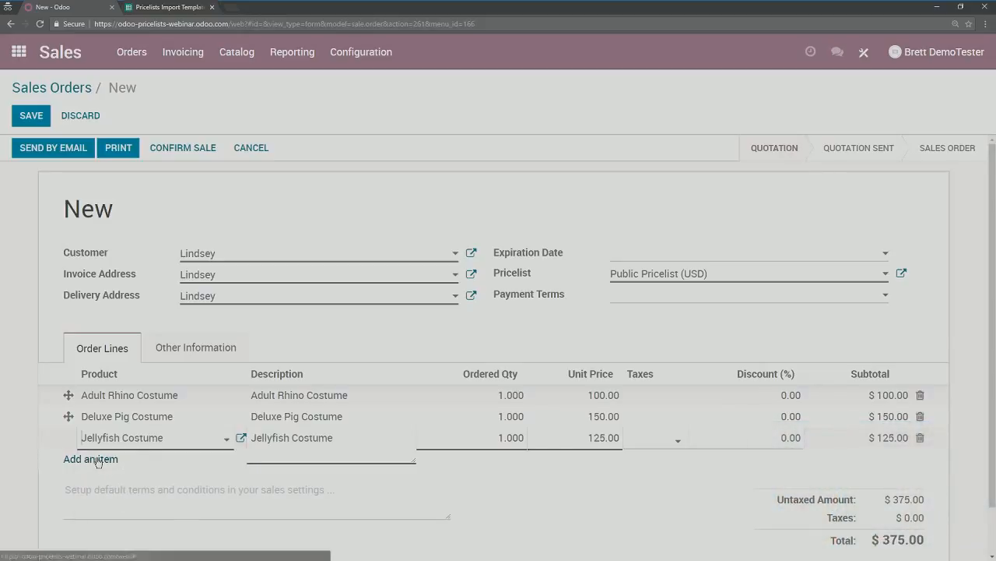
{"action": "left_click", "coordinate": [117, 459]}
{"action": "left_click", "coordinate": [138, 464]}
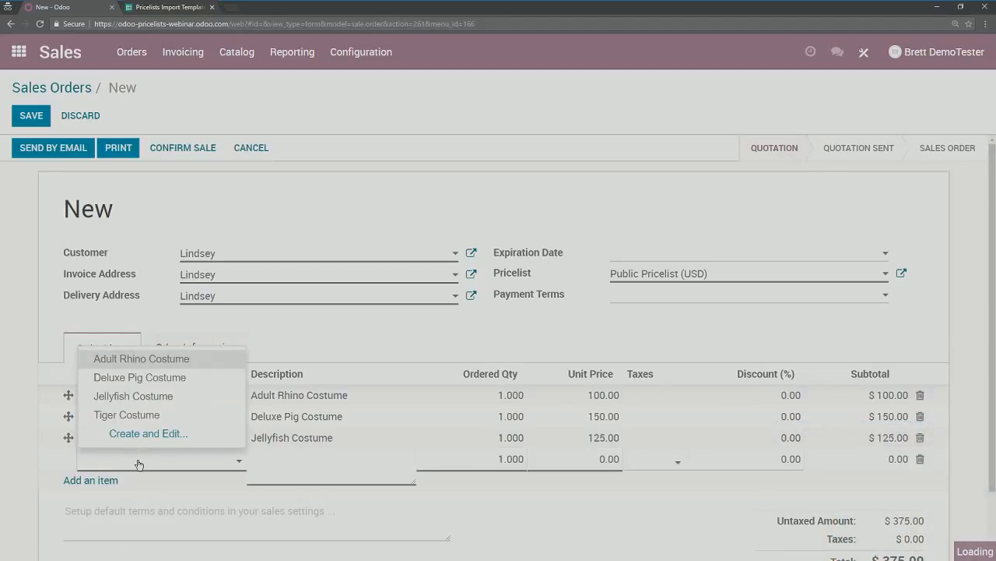
{"action": "left_click", "coordinate": [138, 378]}
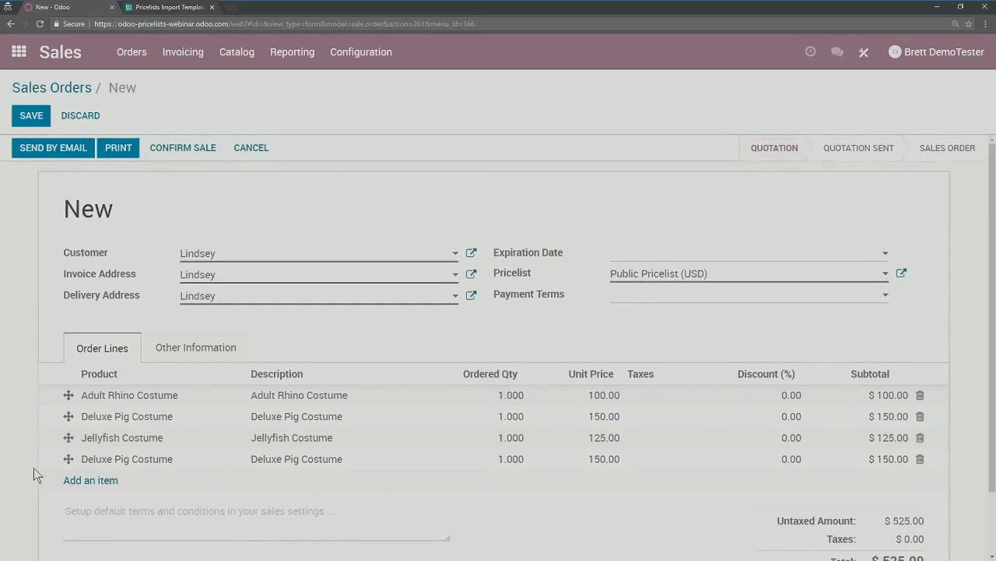
{"action": "scroll", "coordinate": [870, 463], "scroll_direction": "down", "scroll_amount": 1}
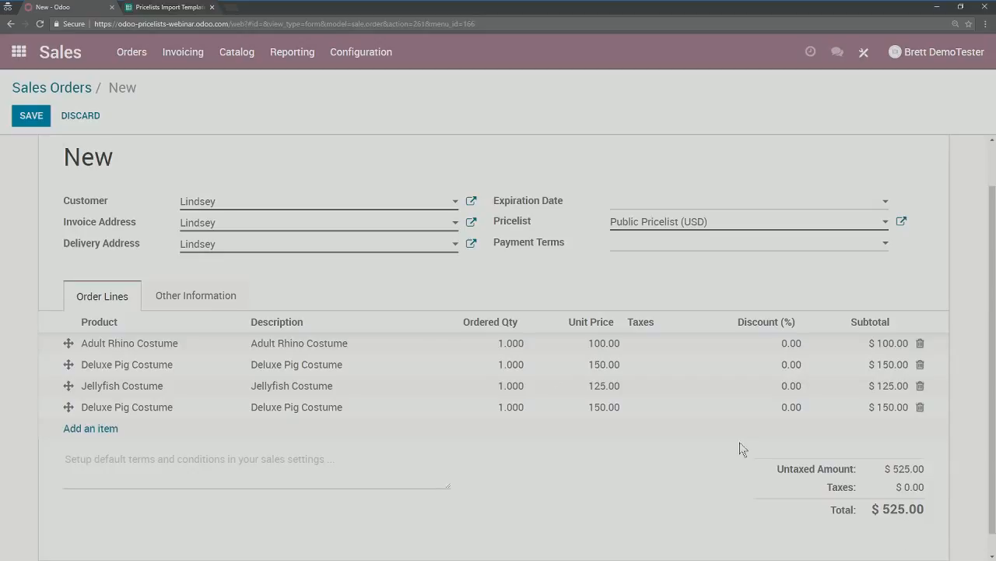
Step: Add a fifth line with a new '50 Dollar Discount' product at -50.00, making the untaxed amount $475.00
{"action": "left_click", "coordinate": [93, 429]}
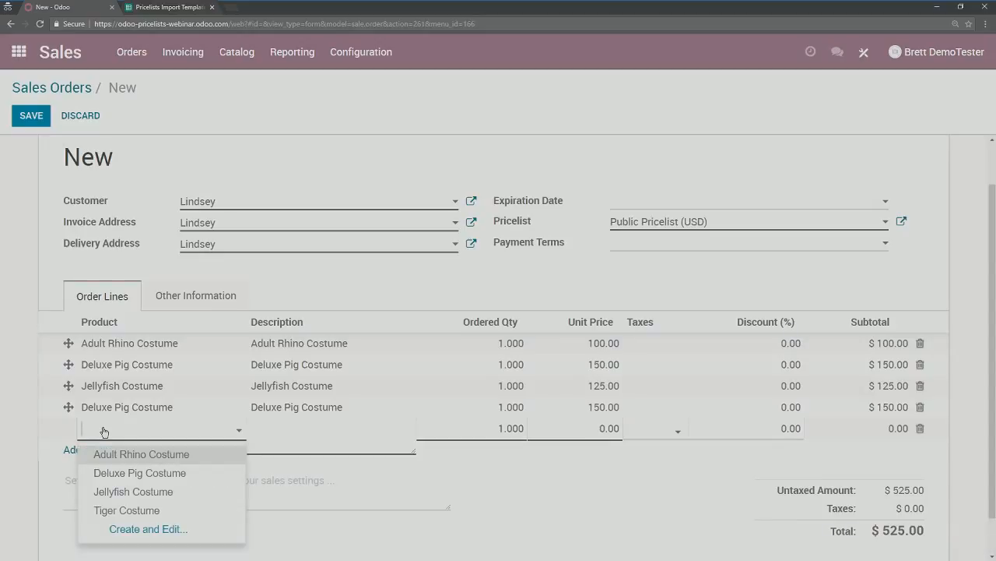
{"action": "type", "text": "50 Dollar Discount"}
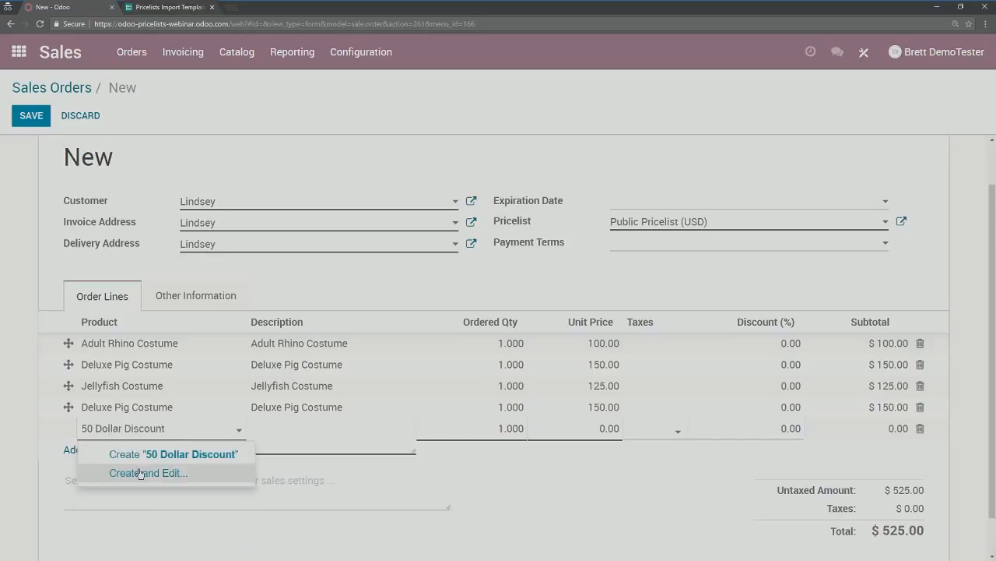
{"action": "left_click", "coordinate": [142, 473]}
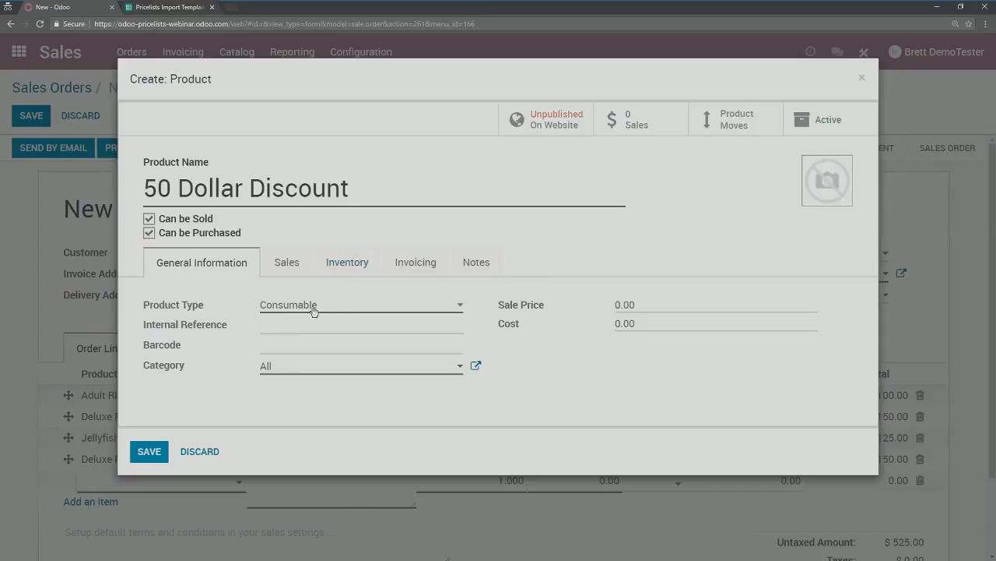
{"action": "left_click", "coordinate": [661, 308]}
{"action": "type", "text": "-50"}
{"action": "left_click", "coordinate": [147, 452]}
{"action": "left_click", "coordinate": [37, 316]}
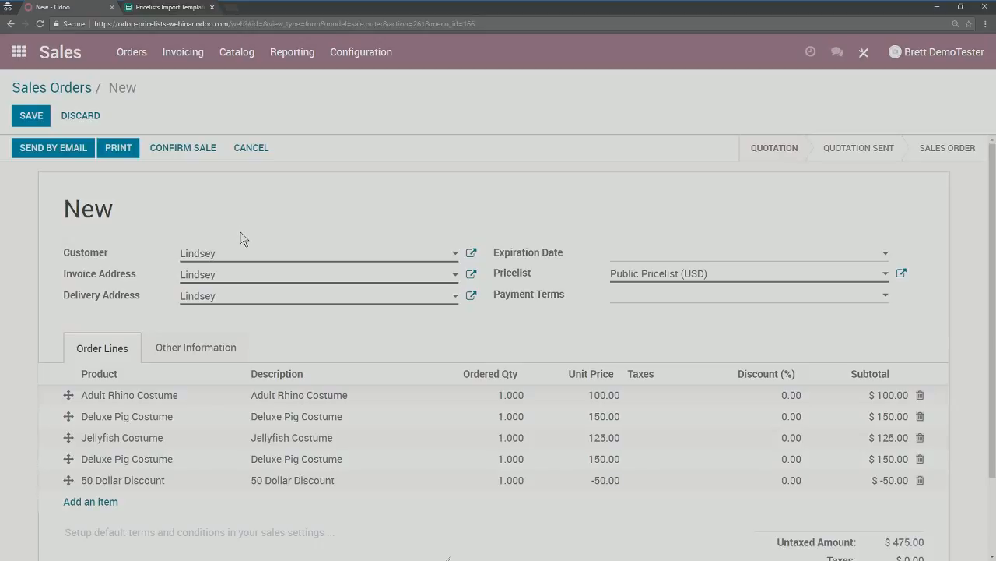
Step: Save the quotation as SO009 ($475.00), go back to Sales Orders, and switch to the slides
{"action": "left_click", "coordinate": [32, 122]}
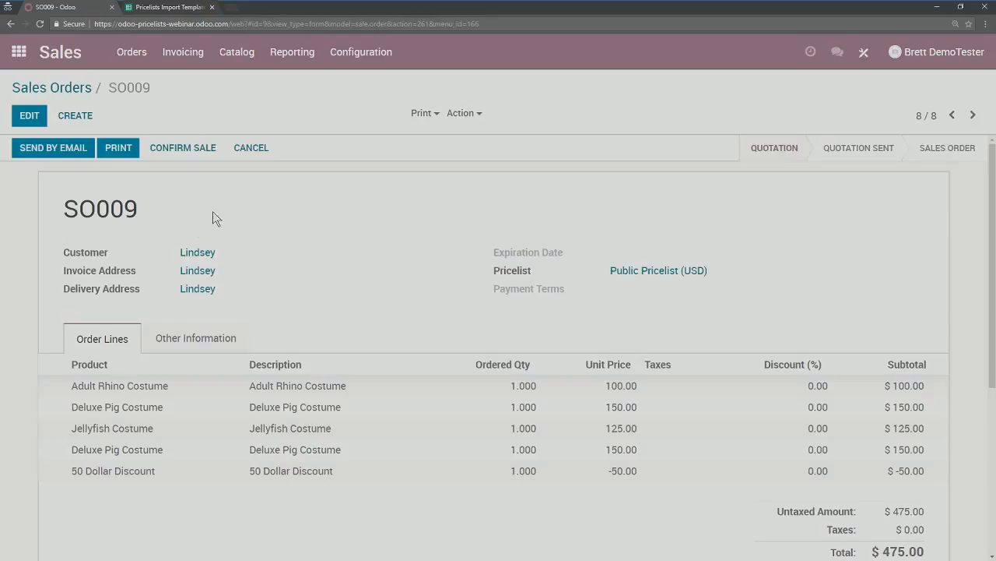
{"action": "left_click", "coordinate": [66, 89]}
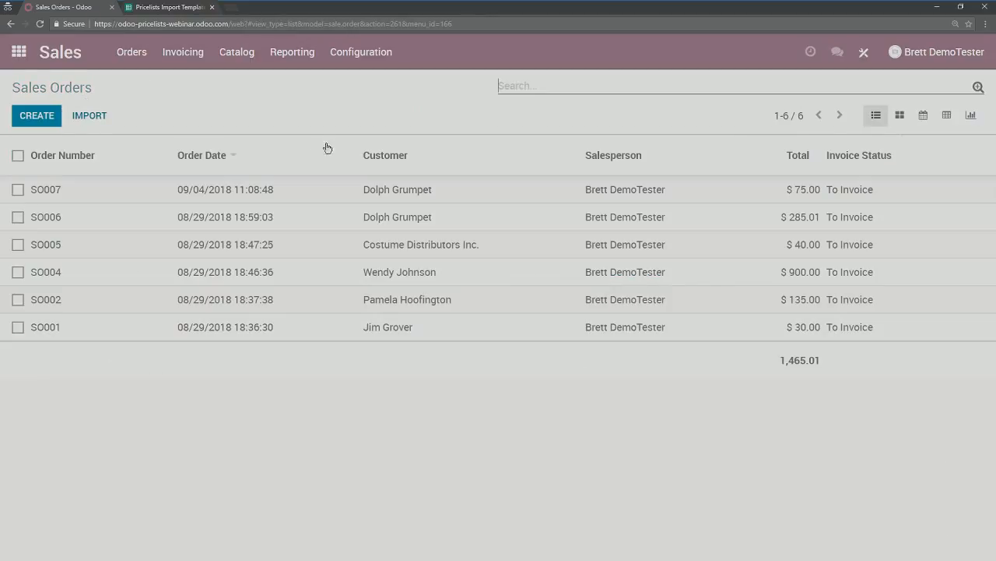
{"action": "key", "text": "alt+Tab"}
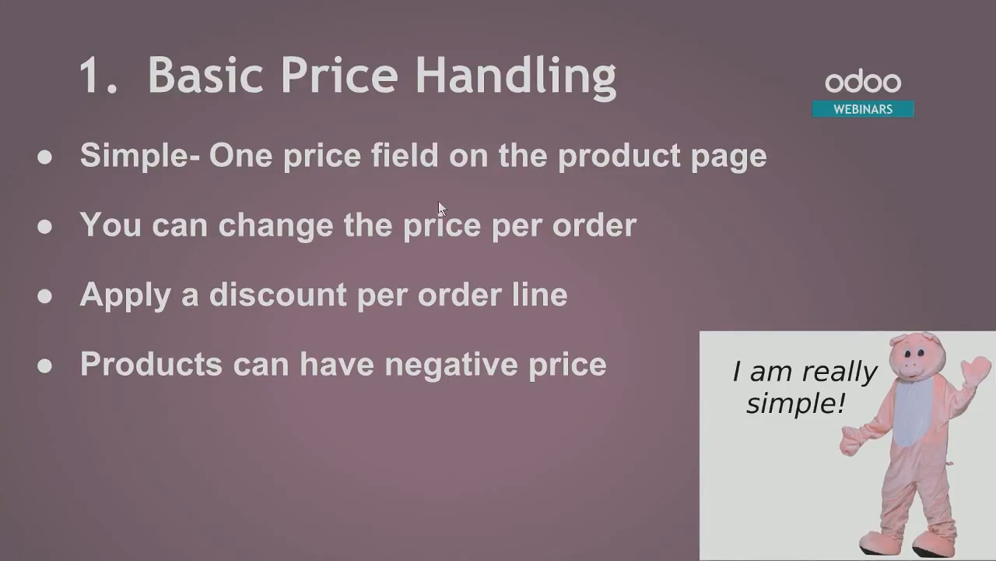
Step: Advance to the '2. Multiple Pricing on Product Page' slide and show its 'Great for Volume Pricing' bullet
{"action": "left_click", "coordinate": [847, 350]}
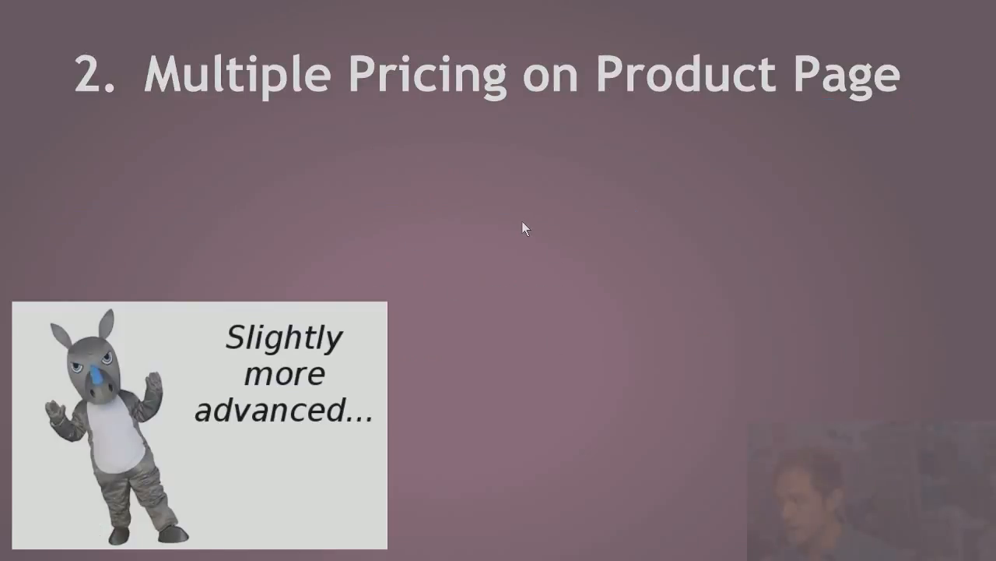
{"action": "left_click", "coordinate": [481, 233]}
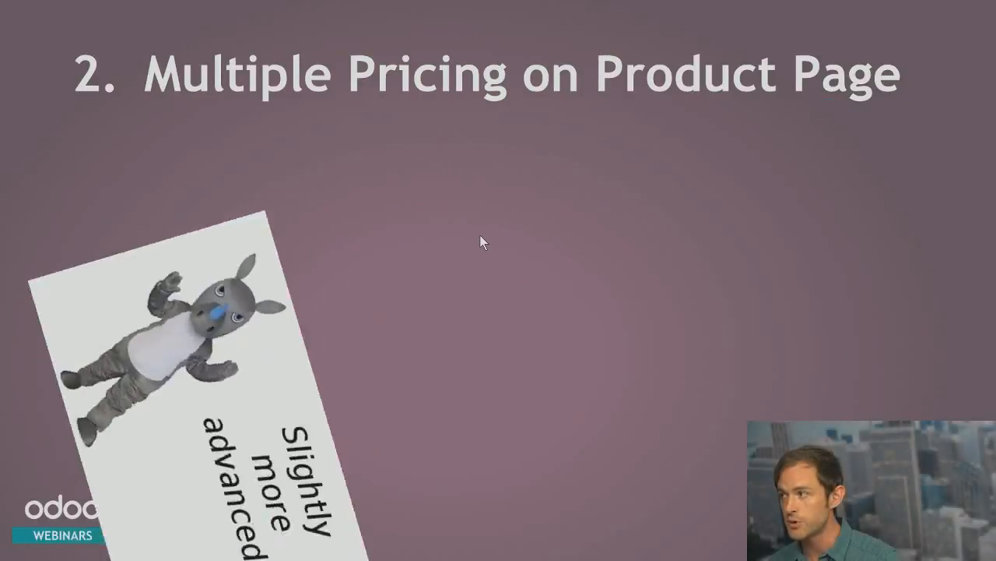
{"action": "left_click", "coordinate": [480, 238]}
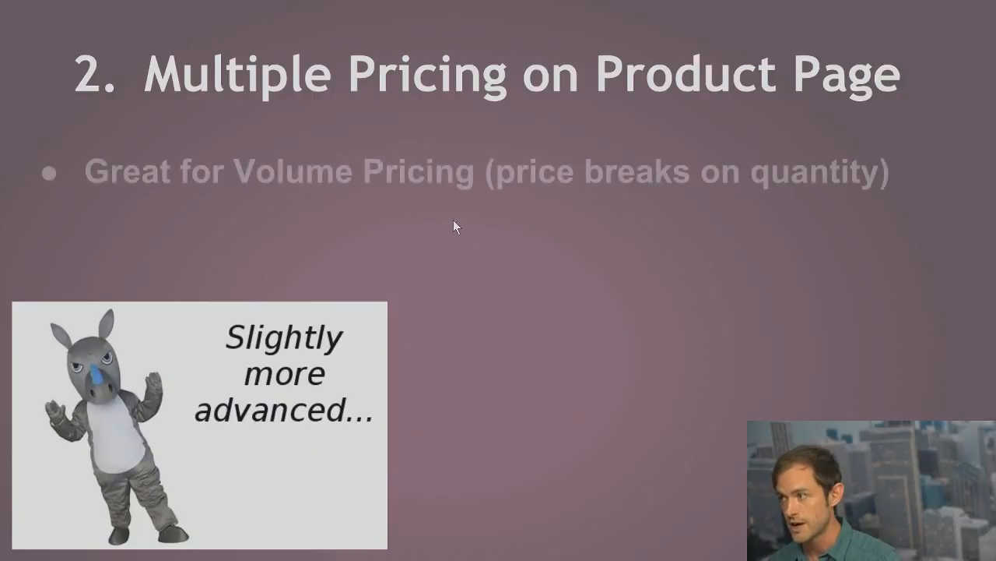
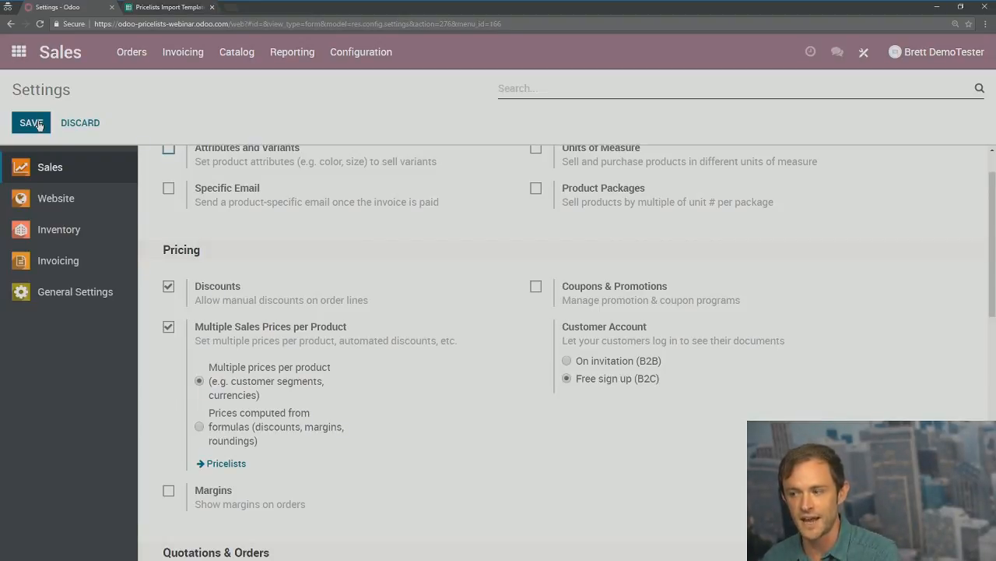
Step: Save the Sales settings with multiple prices per product still enabled, then go to the Catalog menu
{"action": "mouse_move", "coordinate": [172, 331]}
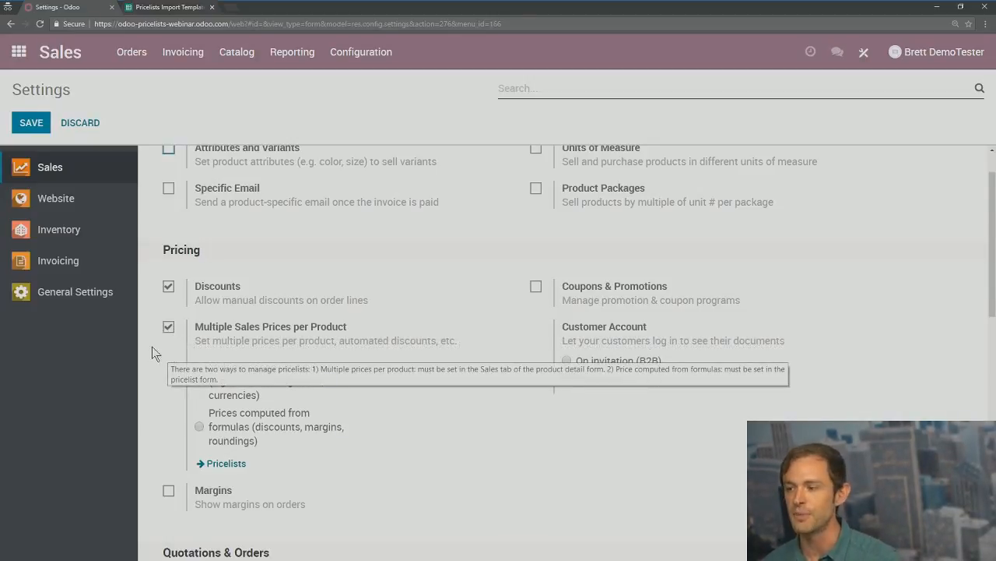
{"action": "left_click", "coordinate": [25, 124]}
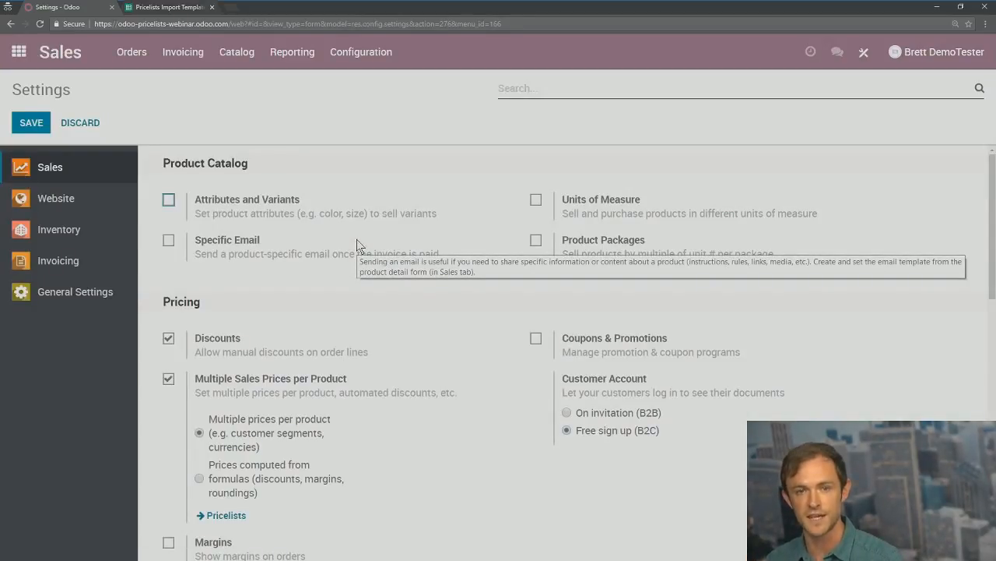
{"action": "left_click", "coordinate": [231, 55]}
Step: Edit the Adult Rhino Costume ($100.00 sales price) and add a blank pricing line on its Sales tab
{"action": "left_click", "coordinate": [260, 103]}
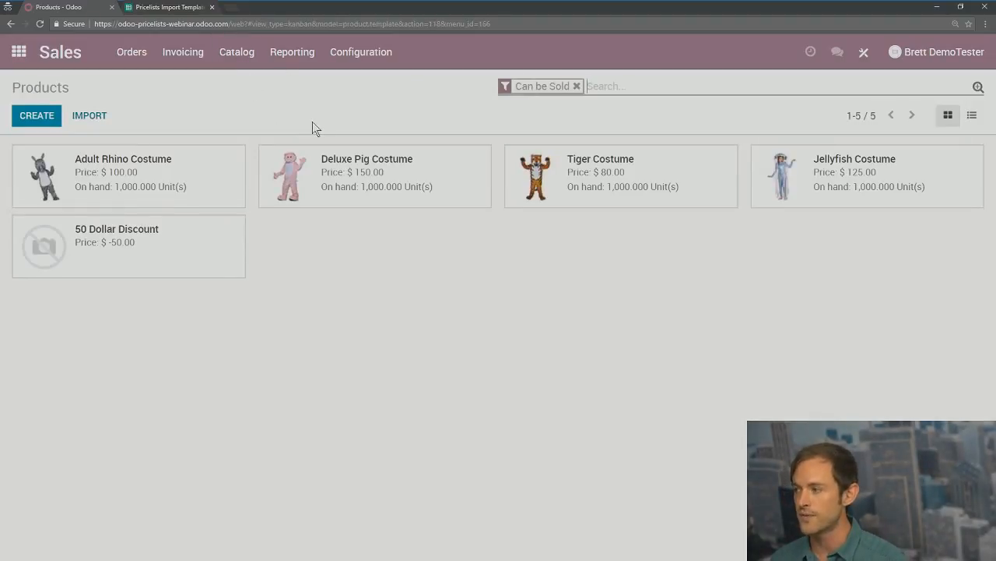
{"action": "left_click", "coordinate": [112, 177]}
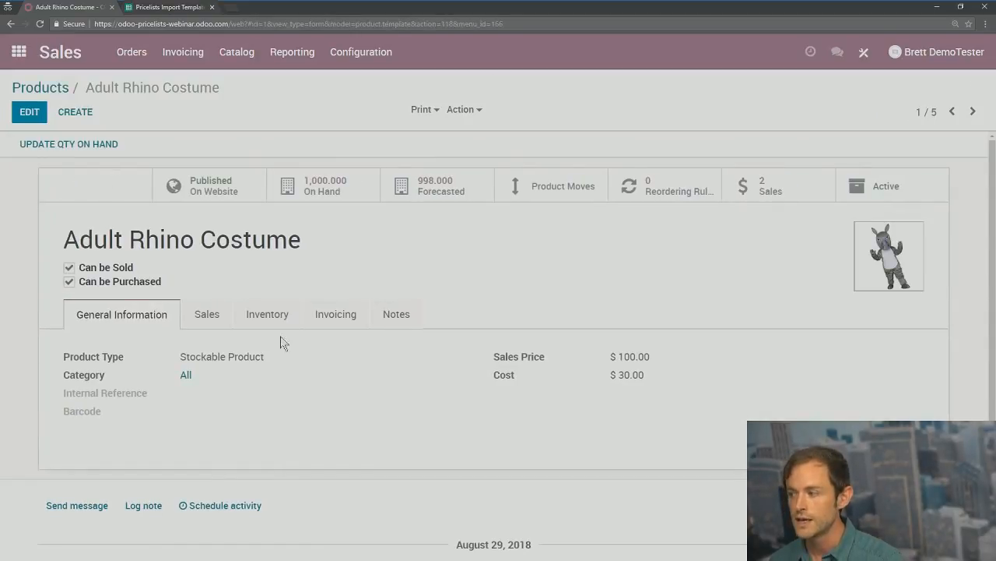
{"action": "left_click_drag", "start_coordinate": [656, 357], "coordinate": [607, 358]}
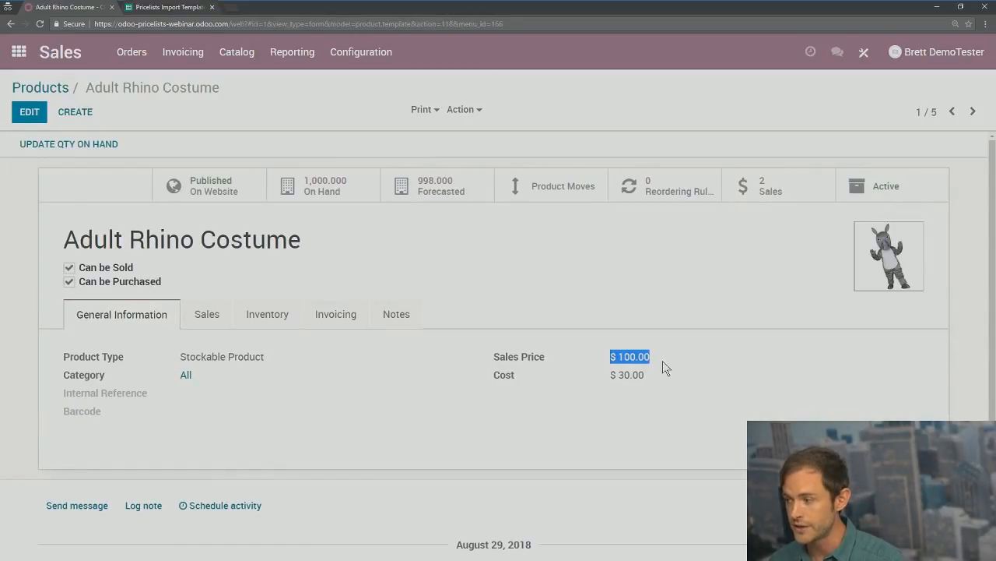
{"action": "left_click", "coordinate": [625, 314]}
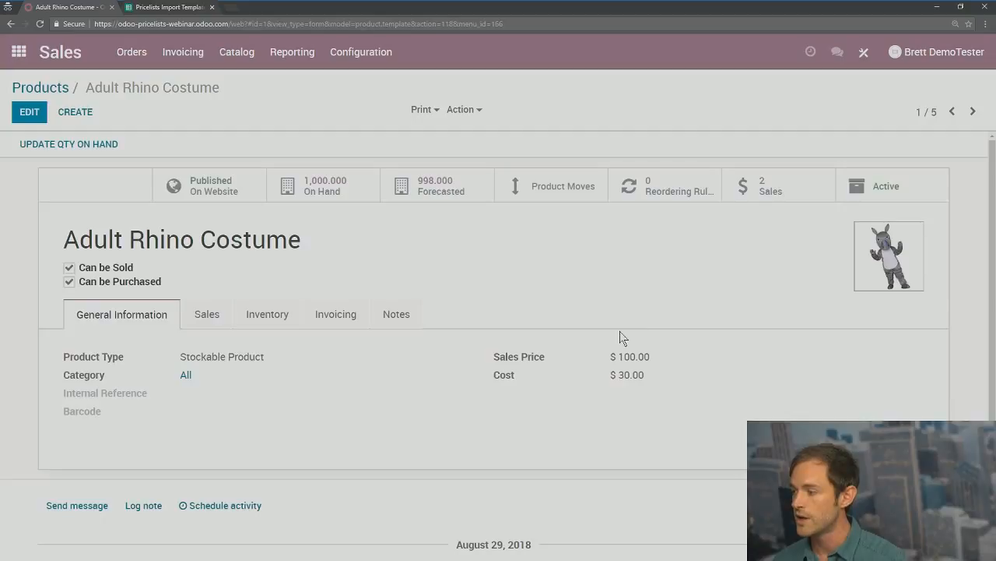
{"action": "left_click", "coordinate": [207, 315]}
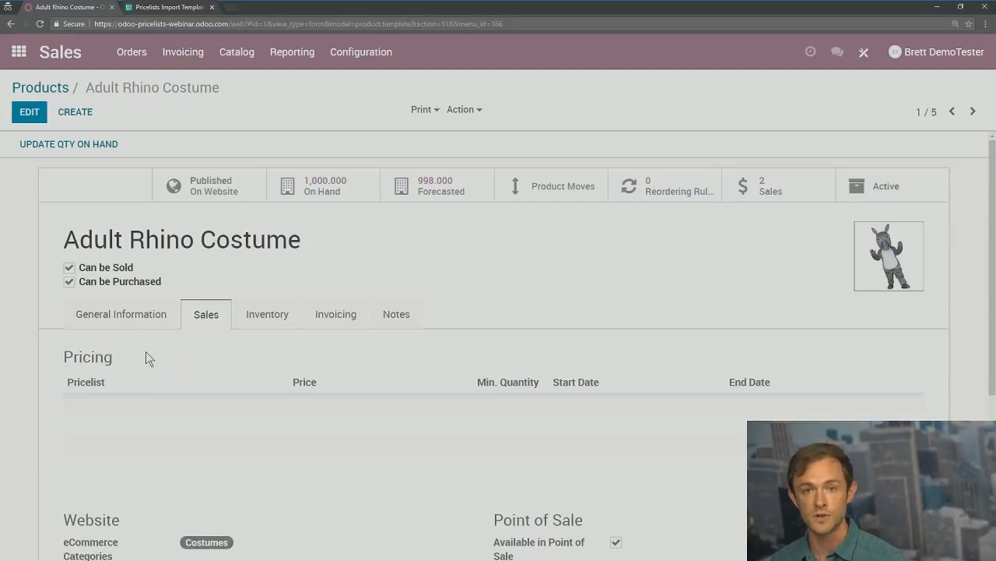
{"action": "left_click", "coordinate": [29, 111]}
{"action": "left_click", "coordinate": [103, 419]}
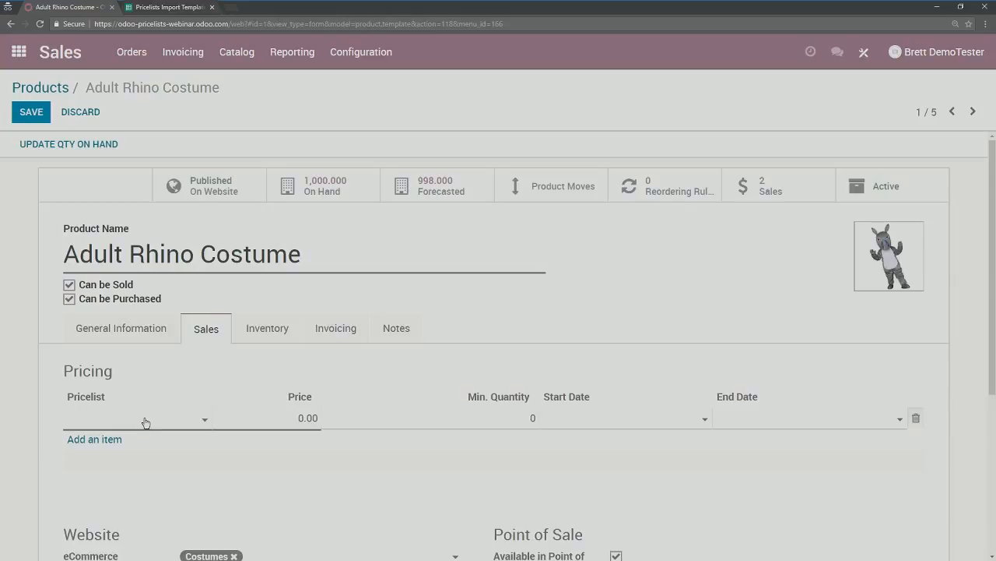
Step: Make the first pricing line Public Pricelist (USD) at 100.00 from quantity 0
{"action": "left_click", "coordinate": [145, 421]}
{"action": "left_click", "coordinate": [122, 445]}
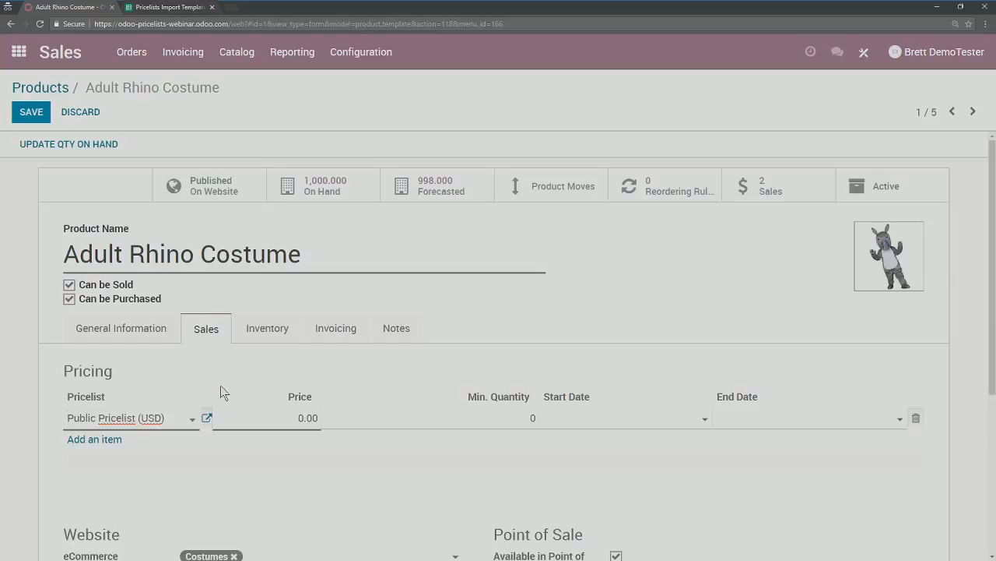
{"action": "left_click", "coordinate": [299, 418]}
{"action": "type", "text": "10"}
{"action": "left_click", "coordinate": [367, 365]}
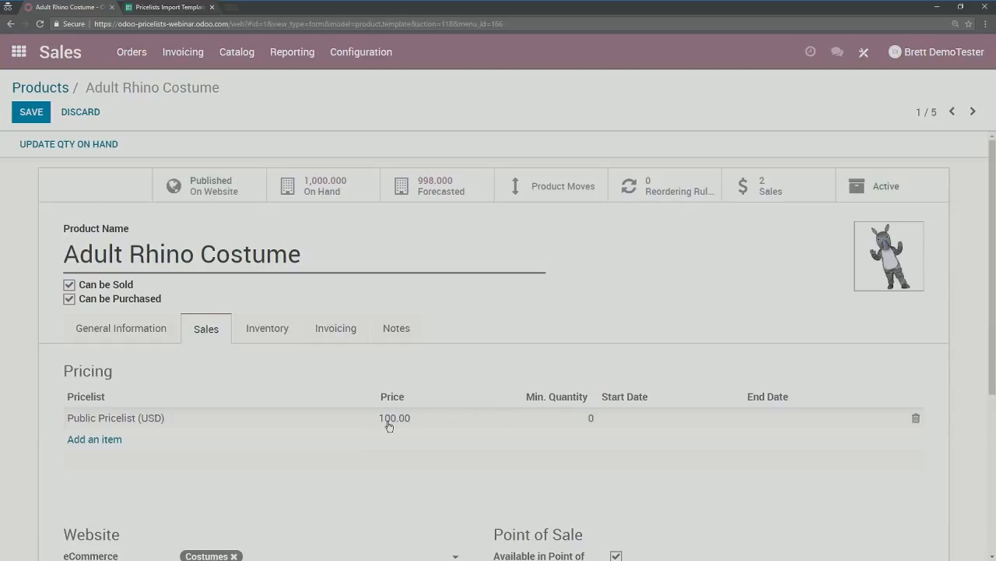
Step: Add a second Public Pricelist (USD) line at 80.00 from 10 units
{"action": "left_click", "coordinate": [108, 440]}
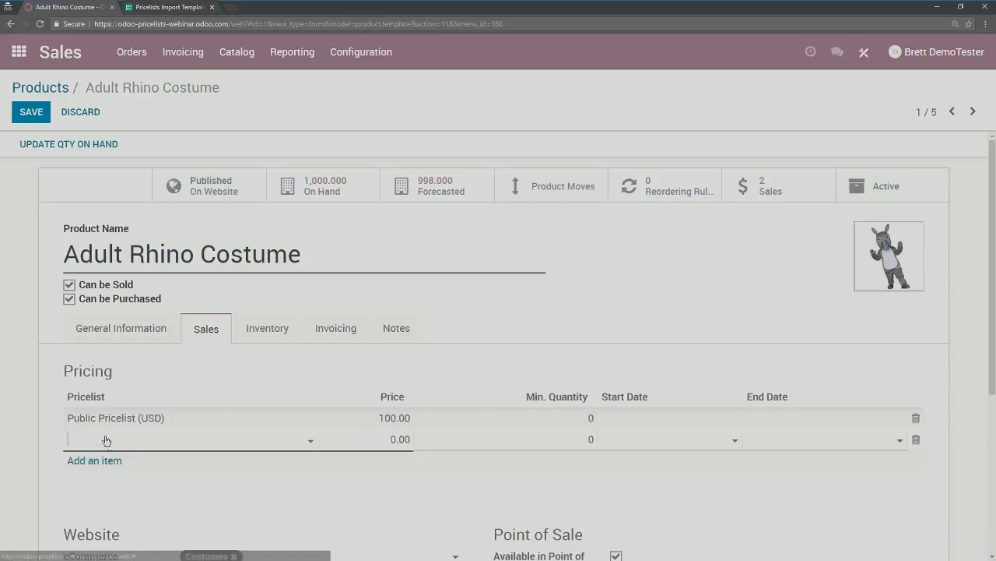
{"action": "left_click", "coordinate": [94, 442]}
{"action": "left_click", "coordinate": [113, 466]}
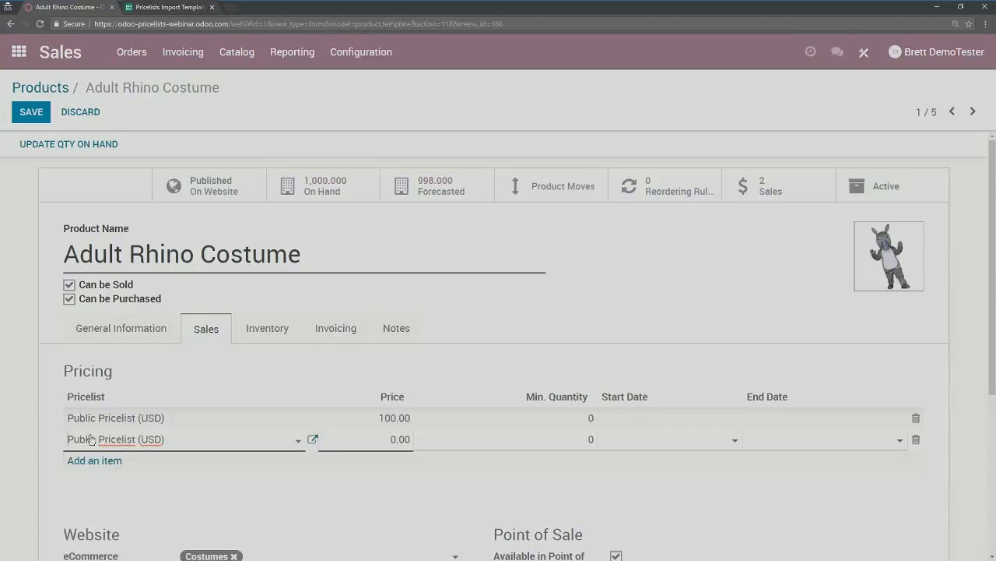
{"action": "left_click", "coordinate": [33, 429]}
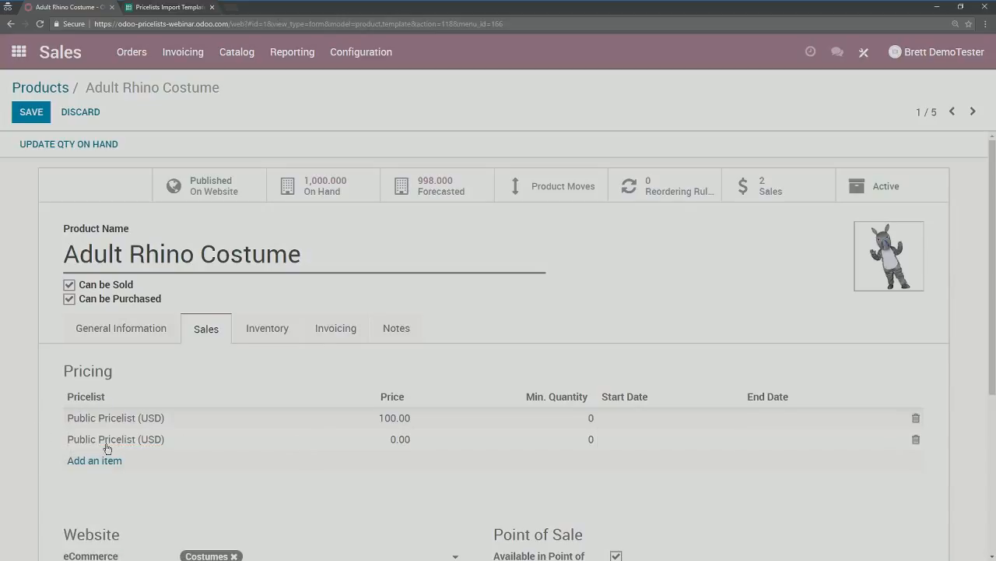
{"action": "left_click", "coordinate": [395, 440]}
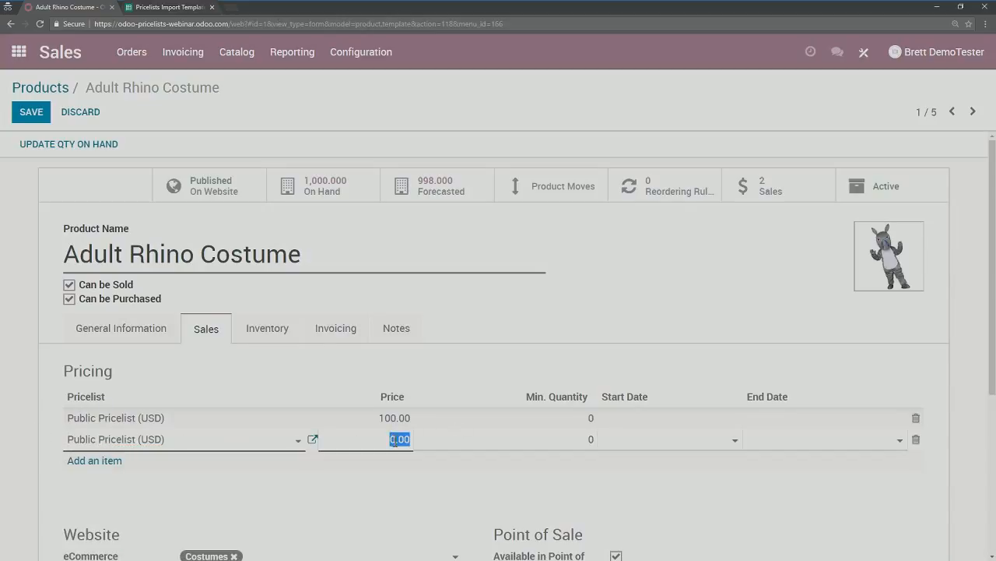
{"action": "type", "text": "80"}
{"action": "left_click", "coordinate": [580, 449]}
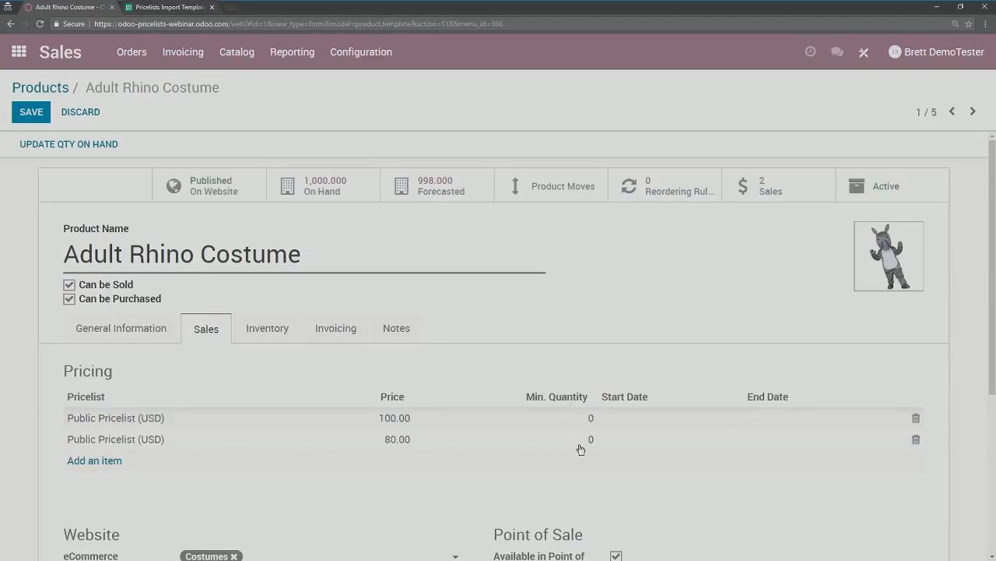
{"action": "left_click", "coordinate": [578, 443]}
{"action": "type", "text": "10"}
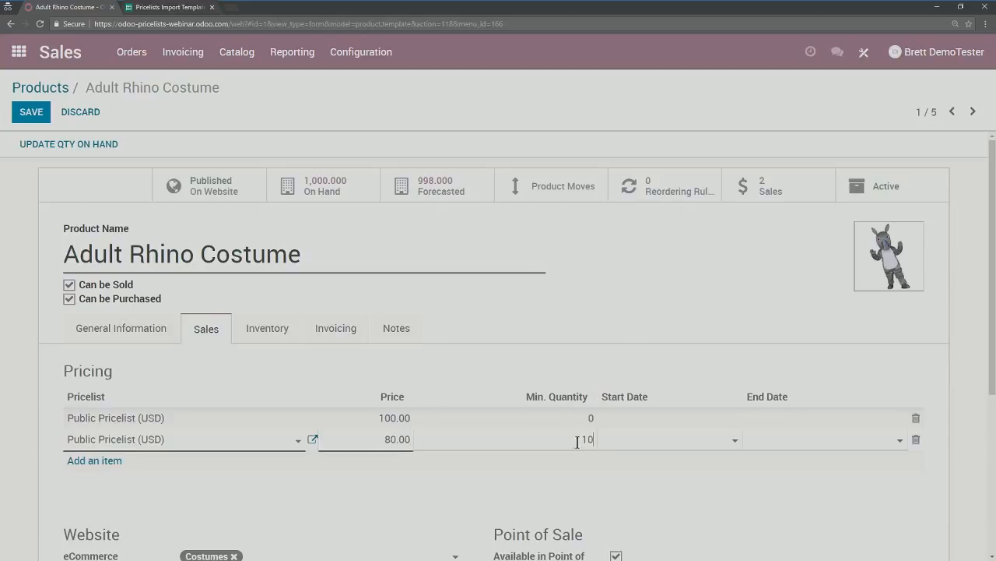
{"action": "left_click", "coordinate": [613, 352]}
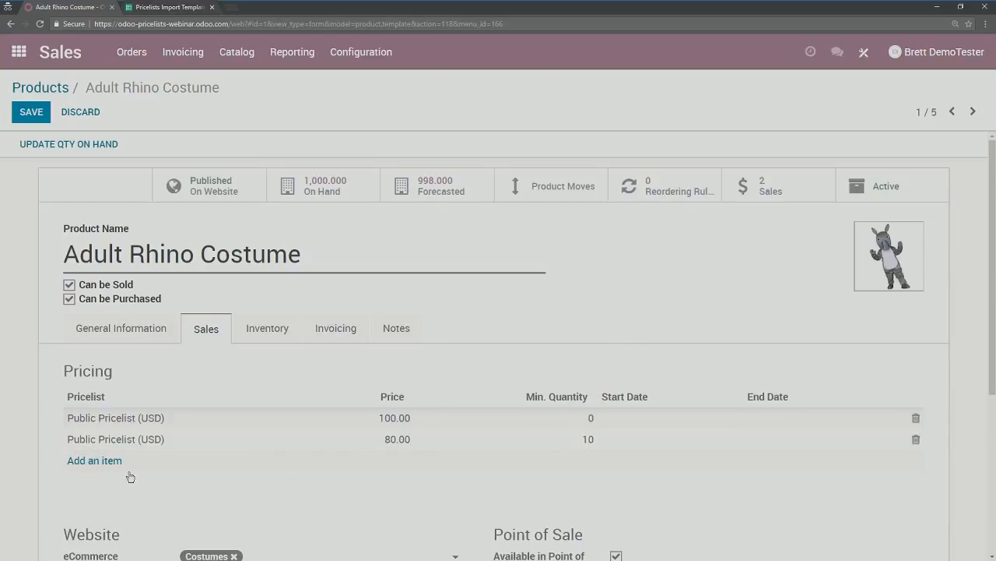
Step: Add a third Public Pricelist (USD) line at 60.00 from 20 units
{"action": "left_click", "coordinate": [102, 461]}
{"action": "left_click", "coordinate": [106, 466]}
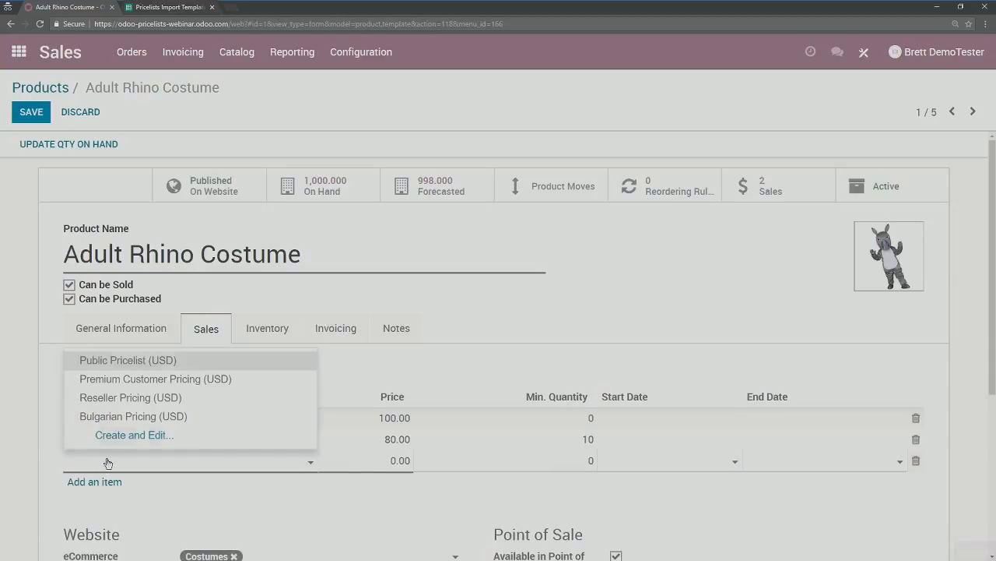
{"action": "left_click", "coordinate": [116, 361]}
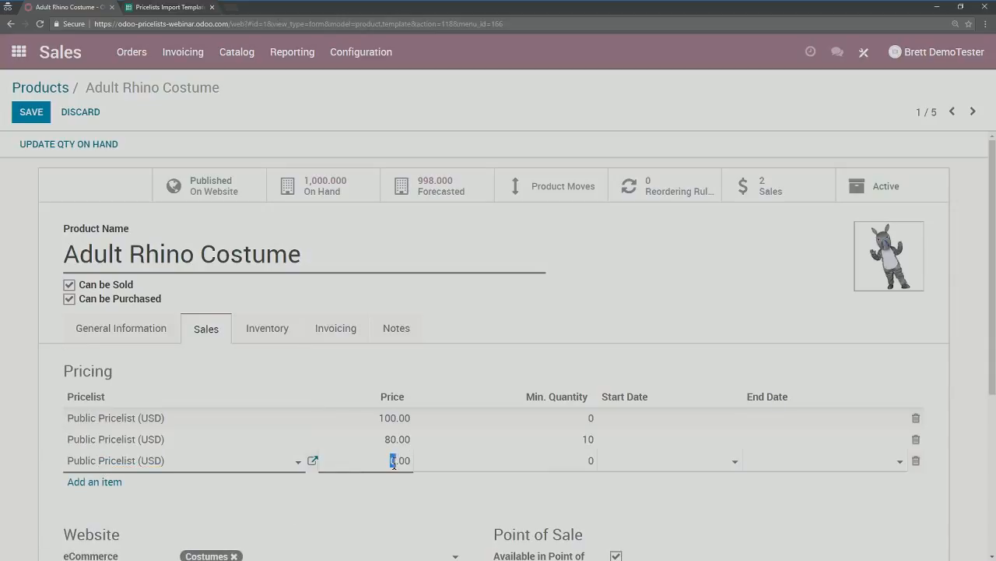
{"action": "left_click_drag", "start_coordinate": [392, 461], "coordinate": [411, 461]}
{"action": "type", "text": "60"}
{"action": "double_click", "coordinate": [576, 461]}
{"action": "type", "text": "20"}
{"action": "left_click", "coordinate": [589, 374]}
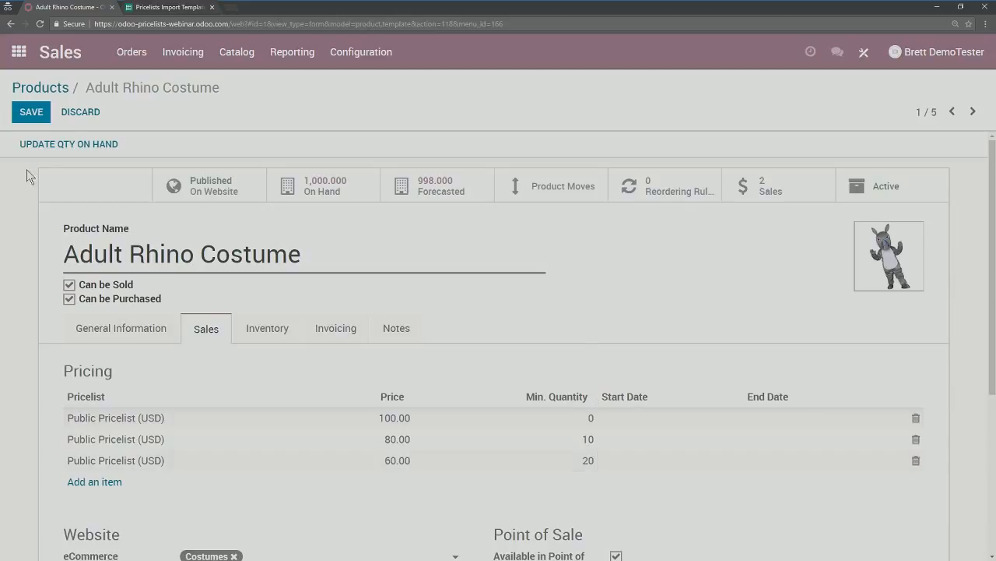
Step: Check the first line's date range and save the three pricing tiers
{"action": "left_click", "coordinate": [642, 423]}
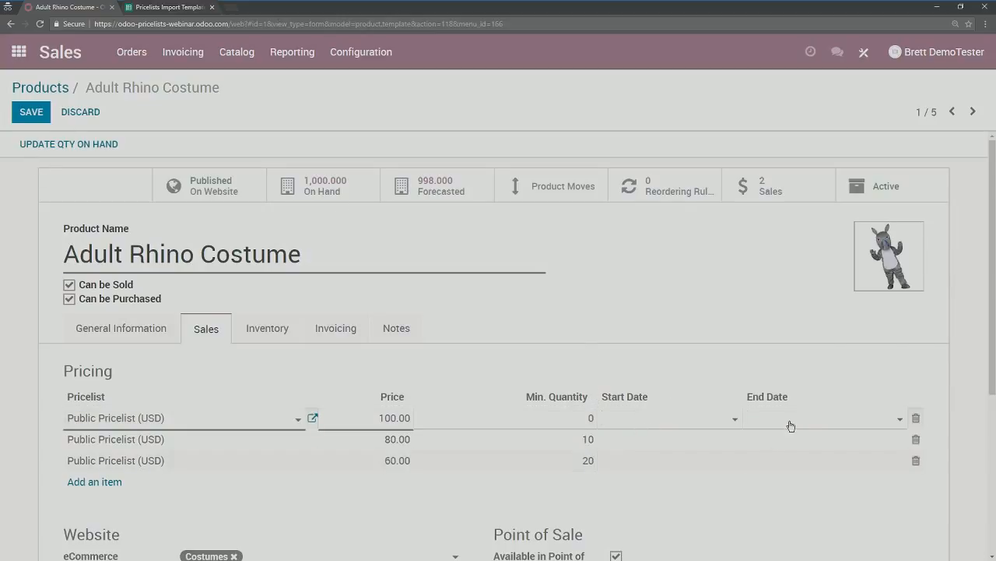
{"action": "left_click", "coordinate": [791, 424]}
{"action": "left_click", "coordinate": [709, 333]}
{"action": "left_click", "coordinate": [651, 420]}
{"action": "left_click", "coordinate": [150, 235]}
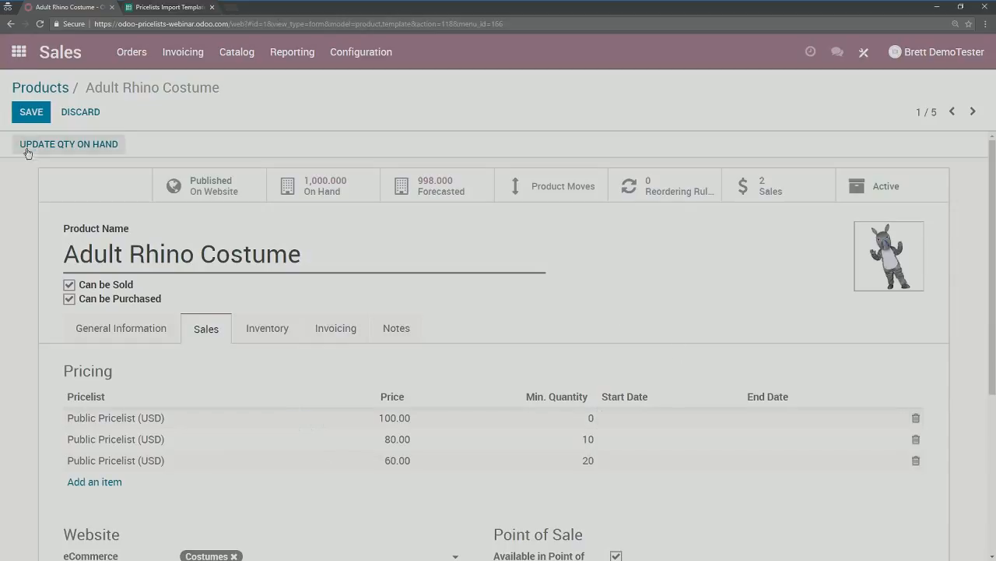
{"action": "left_click", "coordinate": [34, 110]}
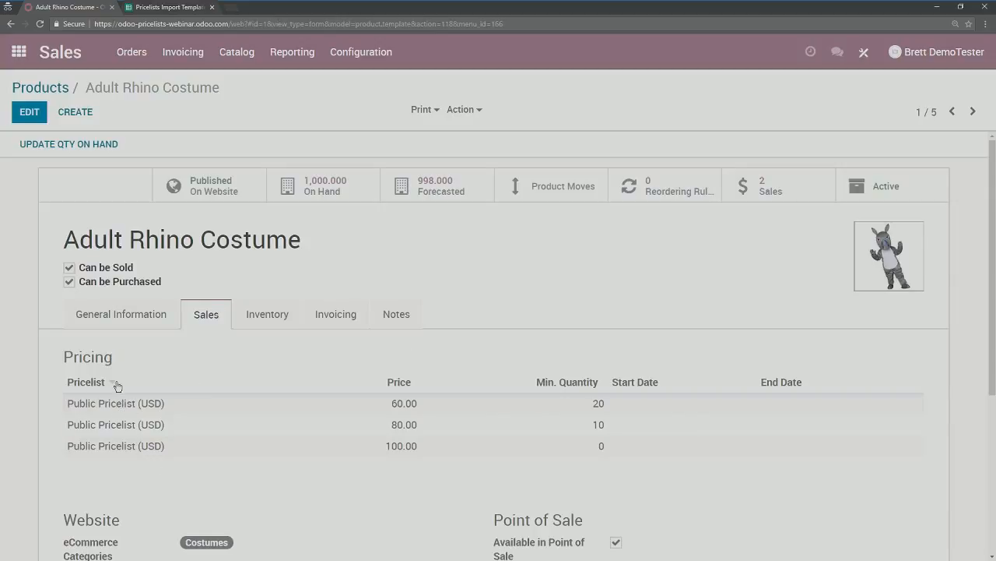
Step: Start a new quotation from Sales Orders and select its customer
{"action": "left_click", "coordinate": [128, 314]}
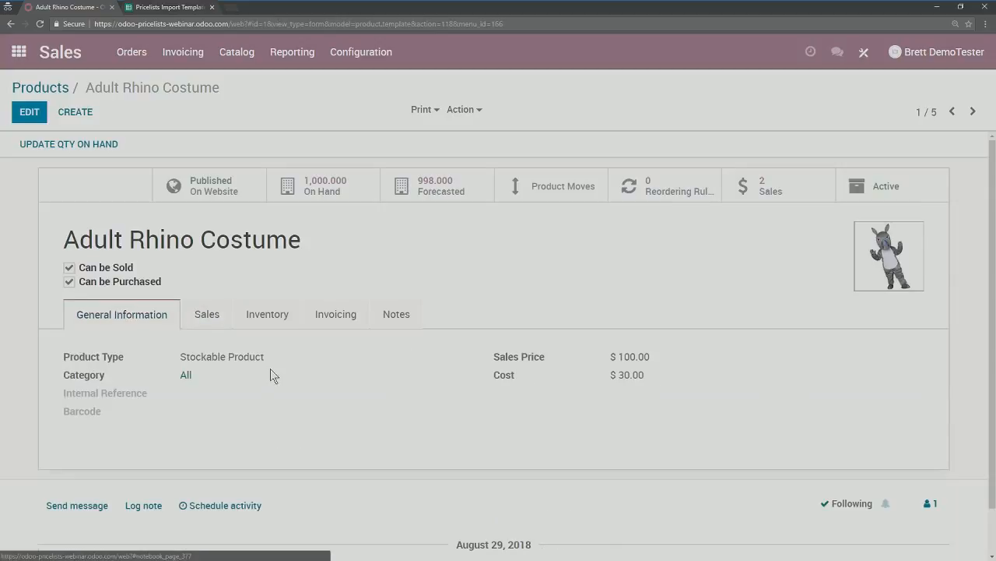
{"action": "left_click", "coordinate": [124, 54]}
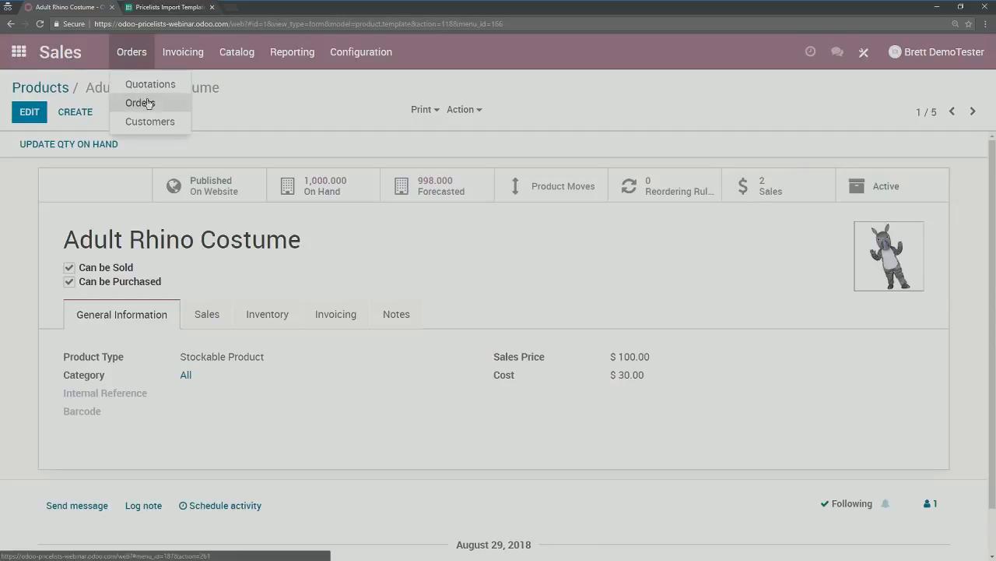
{"action": "left_click", "coordinate": [144, 100]}
{"action": "left_click", "coordinate": [35, 118]}
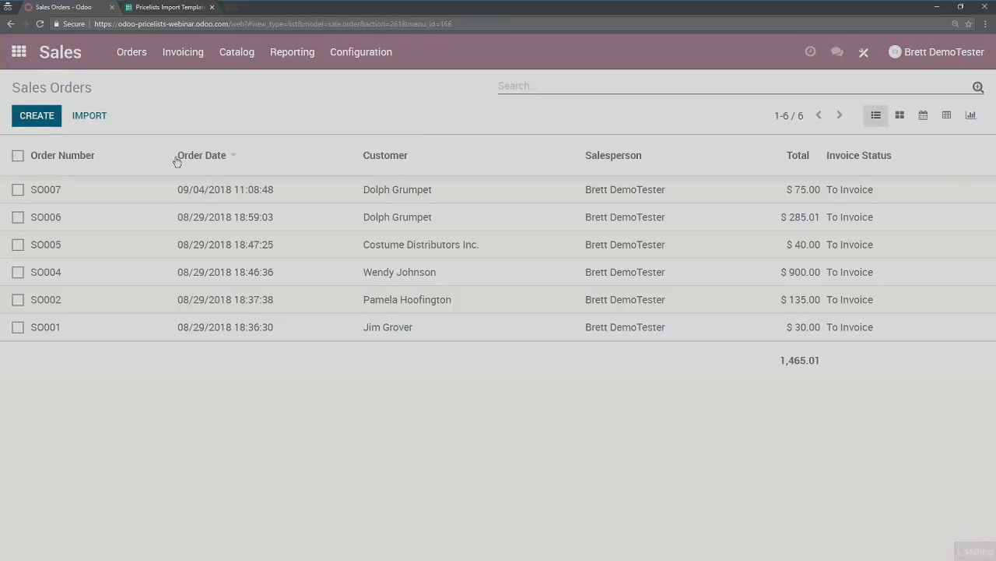
{"action": "left_click", "coordinate": [217, 254]}
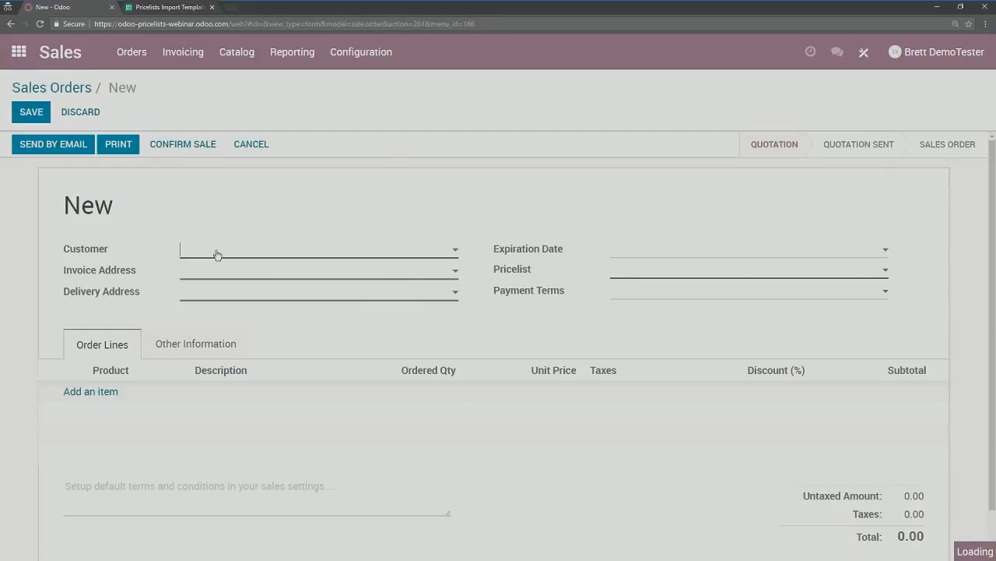
{"action": "left_click", "coordinate": [217, 255]}
{"action": "left_click", "coordinate": [217, 254]}
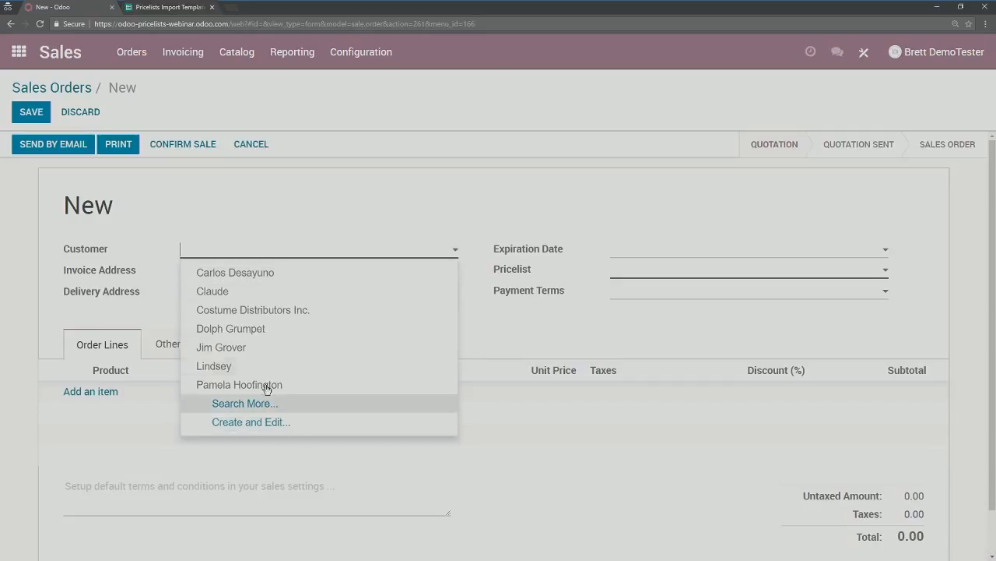
{"action": "left_click", "coordinate": [237, 385]}
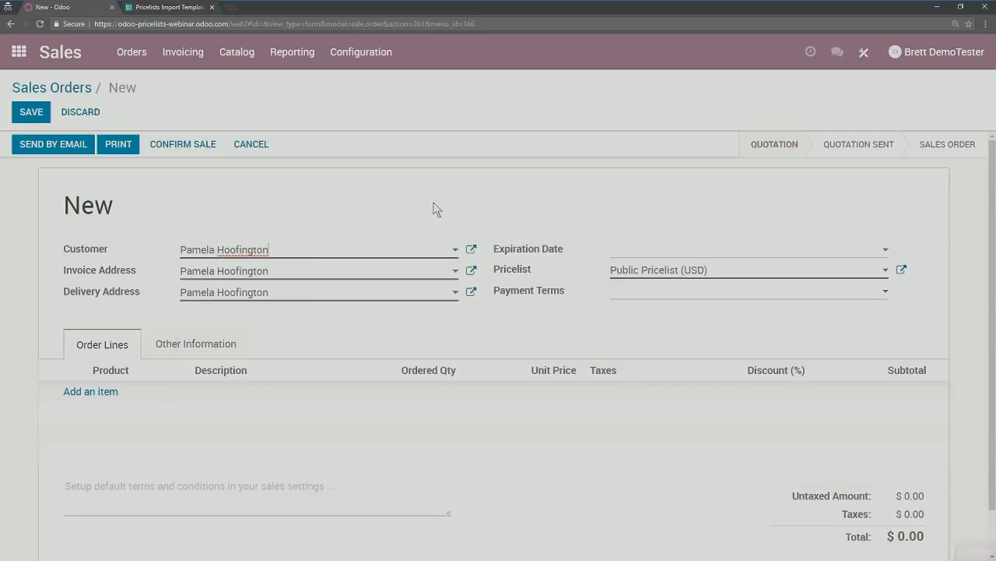
Step: Add an Adult Rhino Costume line, setting quantity 15 (80.00 each), then 25
{"action": "left_click", "coordinate": [114, 395]}
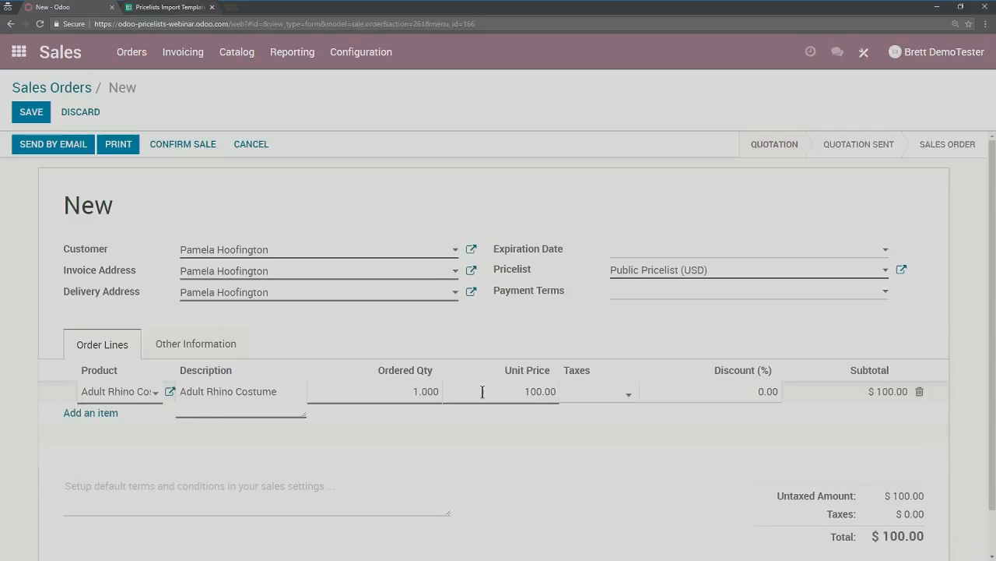
{"action": "left_click", "coordinate": [467, 335]}
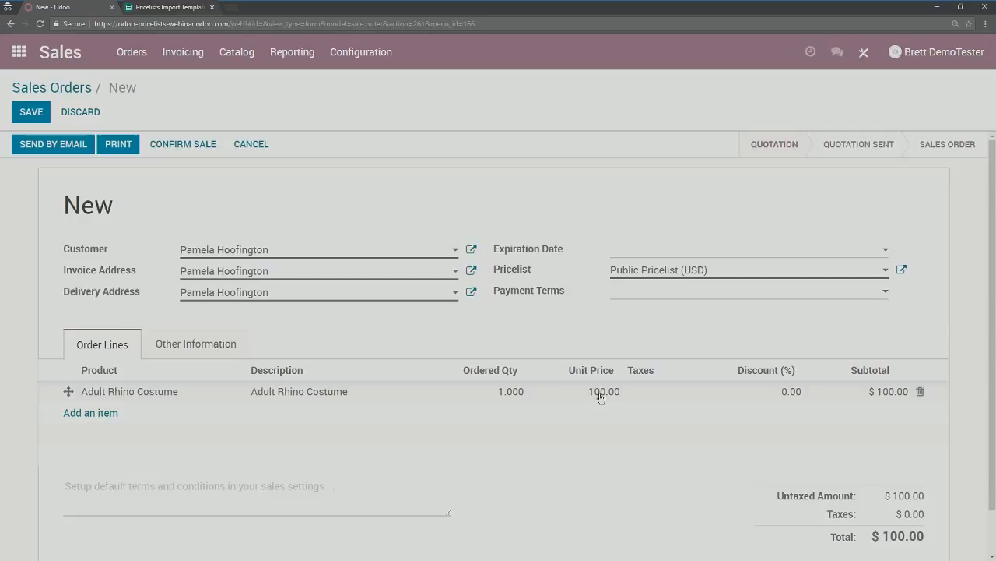
{"action": "left_click", "coordinate": [509, 393]}
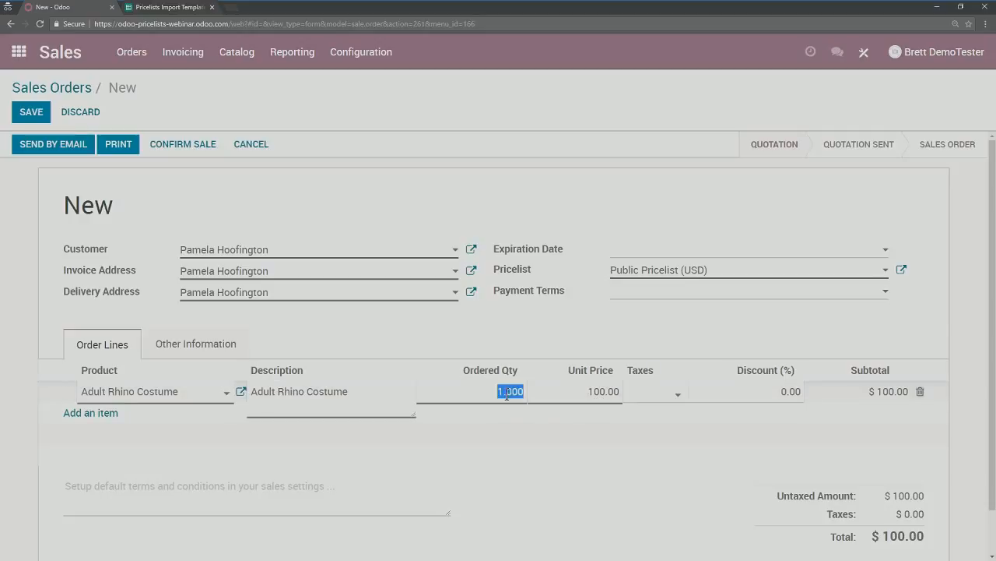
{"action": "type", "text": "15"}
{"action": "left_click", "coordinate": [473, 335]}
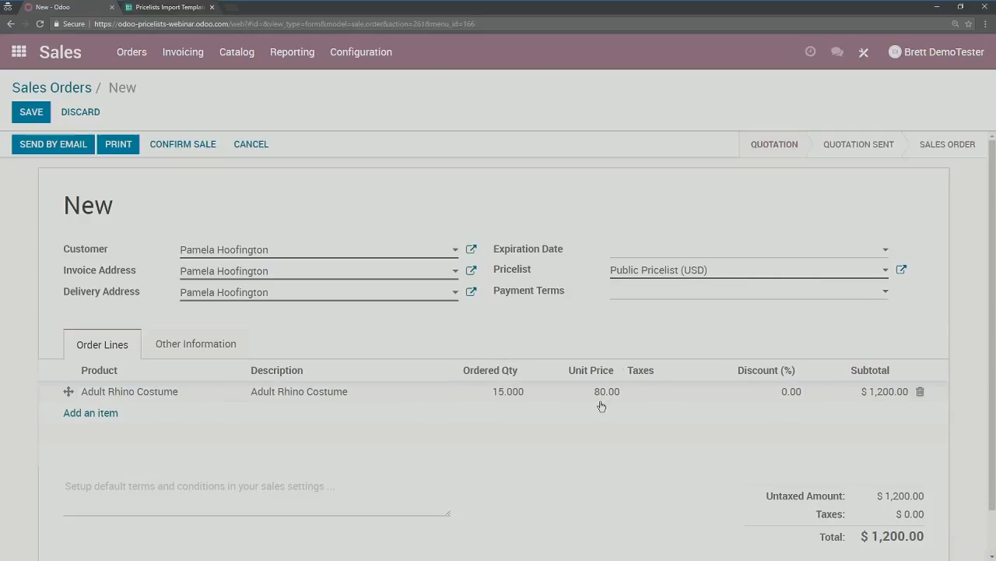
{"action": "left_click", "coordinate": [507, 390]}
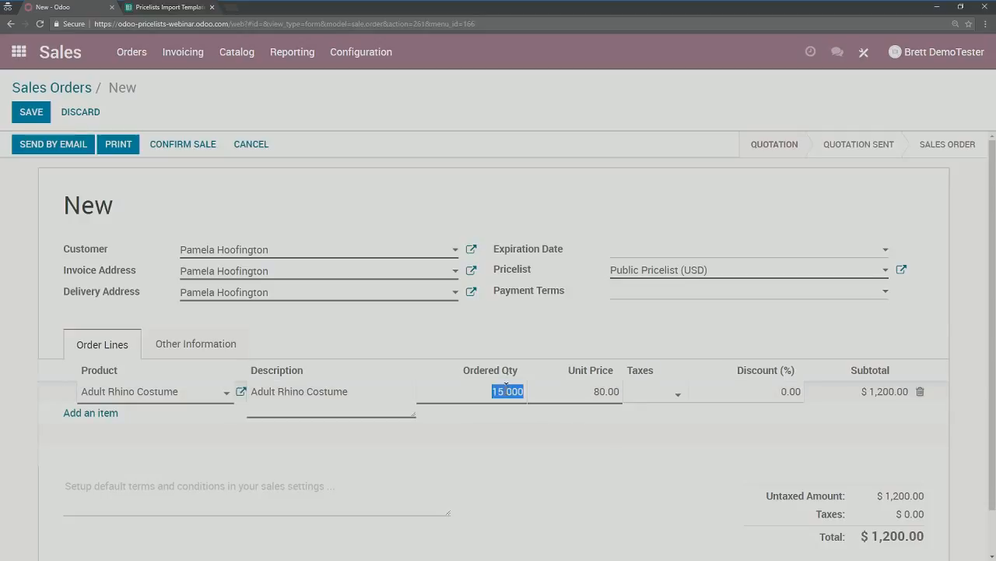
{"action": "type", "text": "25"}
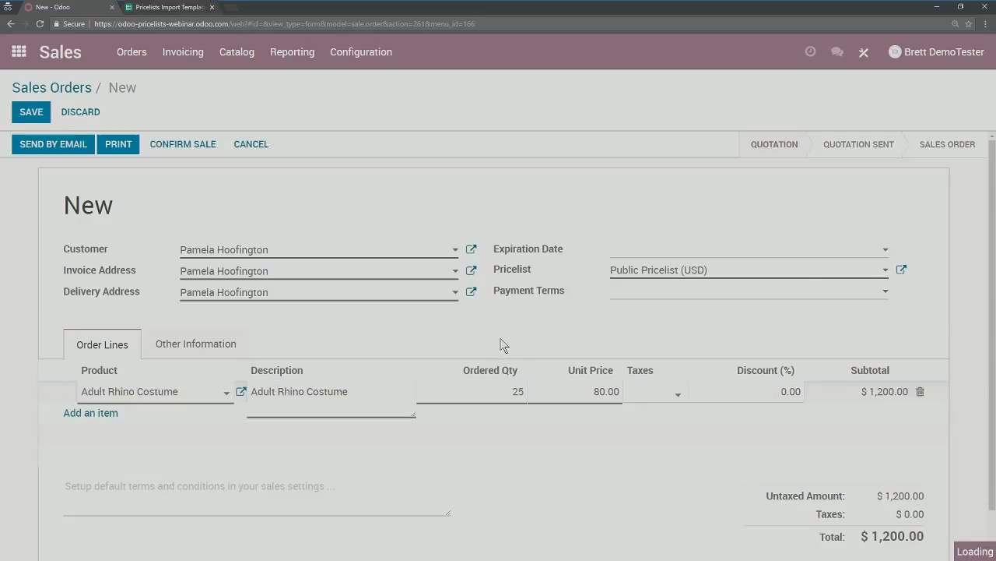
{"action": "left_click", "coordinate": [503, 347]}
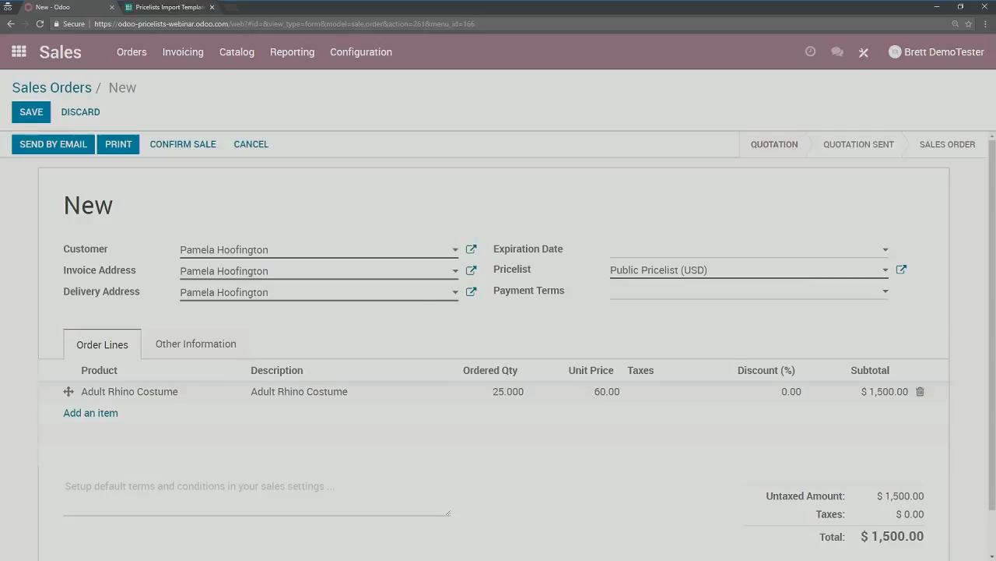
Step: Save the quotation as SO010 at $1,500.00 and return to the Adult Rhino Costume product
{"action": "left_click", "coordinate": [35, 111]}
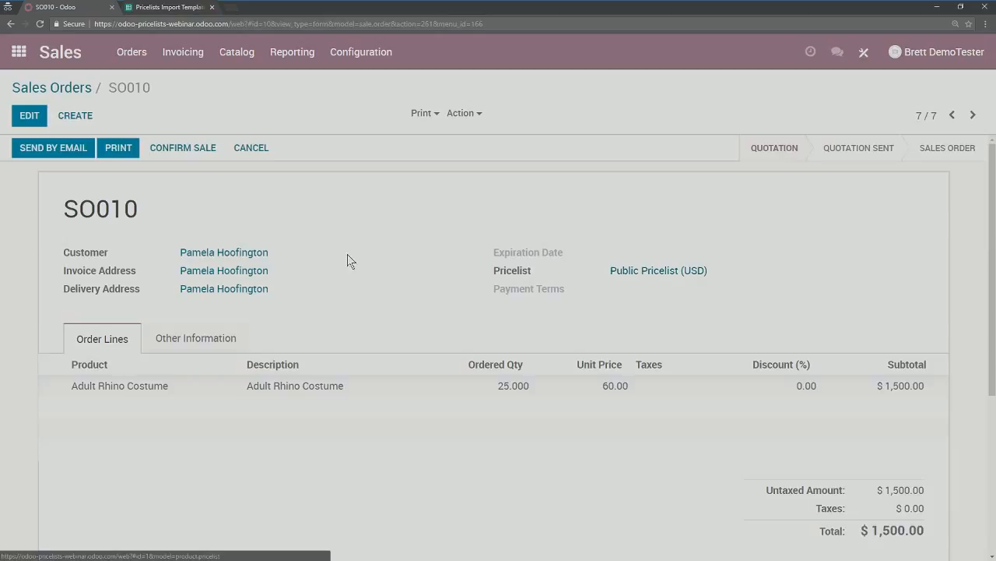
{"action": "left_click", "coordinate": [249, 64]}
{"action": "left_click", "coordinate": [246, 83]}
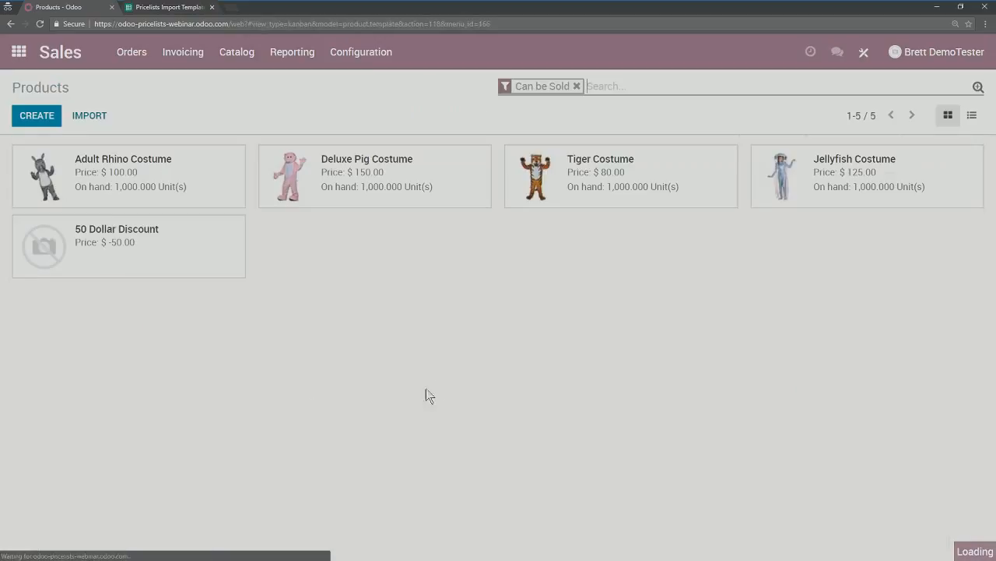
{"action": "left_click", "coordinate": [134, 183]}
Step: Add a Reseller Pricing (USD) line at 5.00 to the Adult Rhino Costume and save
{"action": "left_click", "coordinate": [200, 315]}
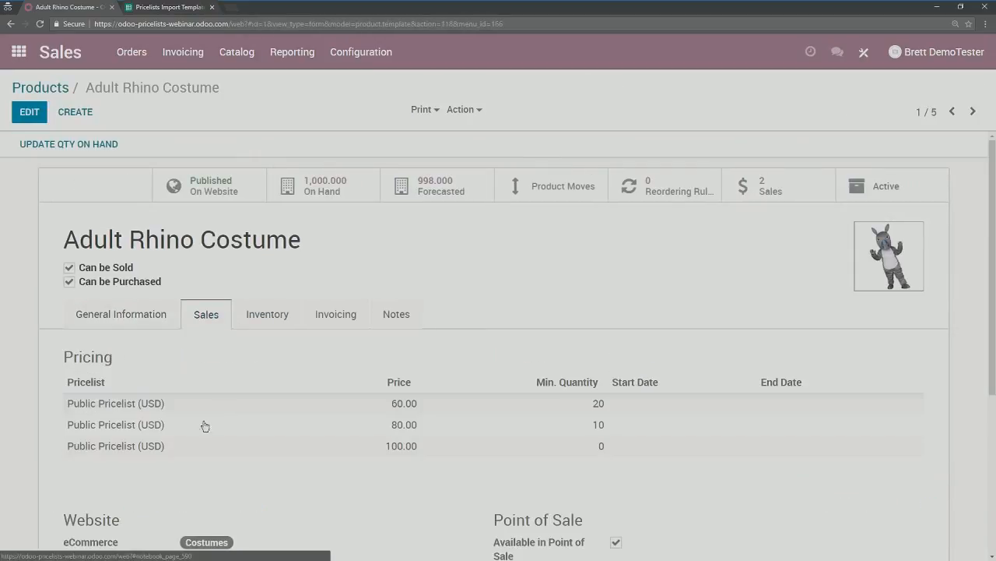
{"action": "left_click", "coordinate": [29, 112]}
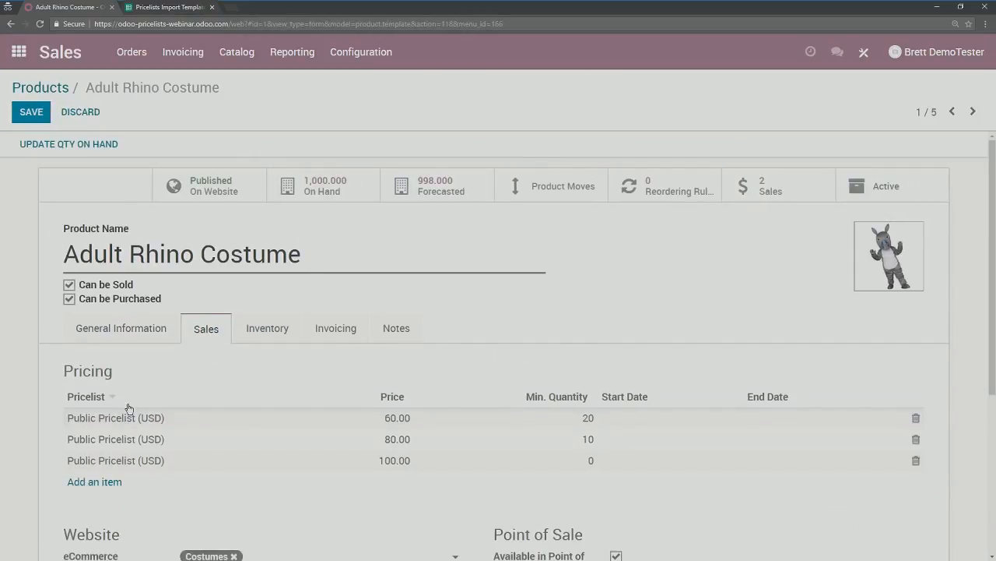
{"action": "scroll", "coordinate": [104, 412], "scroll_direction": "down", "scroll_amount": 1}
{"action": "left_click", "coordinate": [102, 429]}
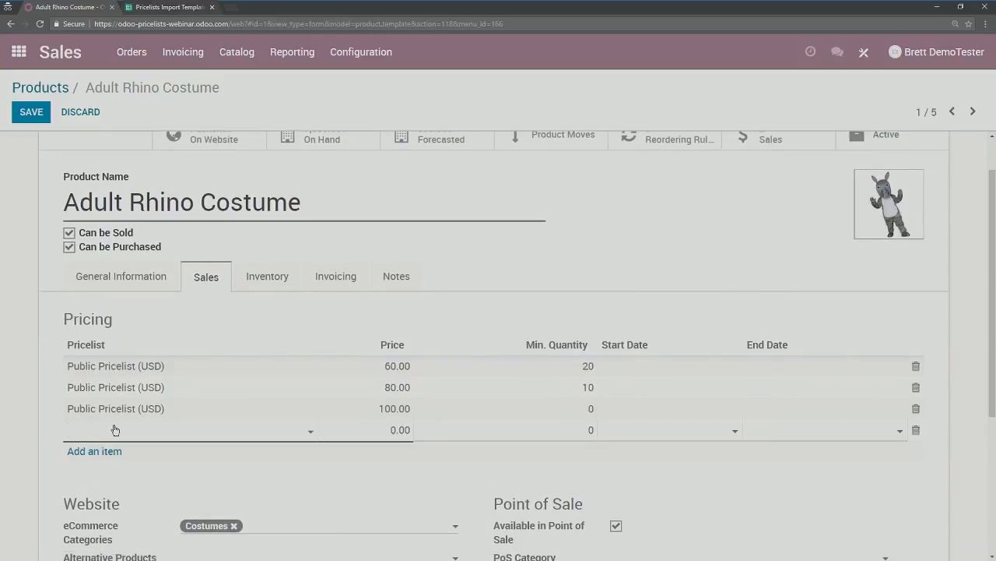
{"action": "left_click", "coordinate": [115, 430]}
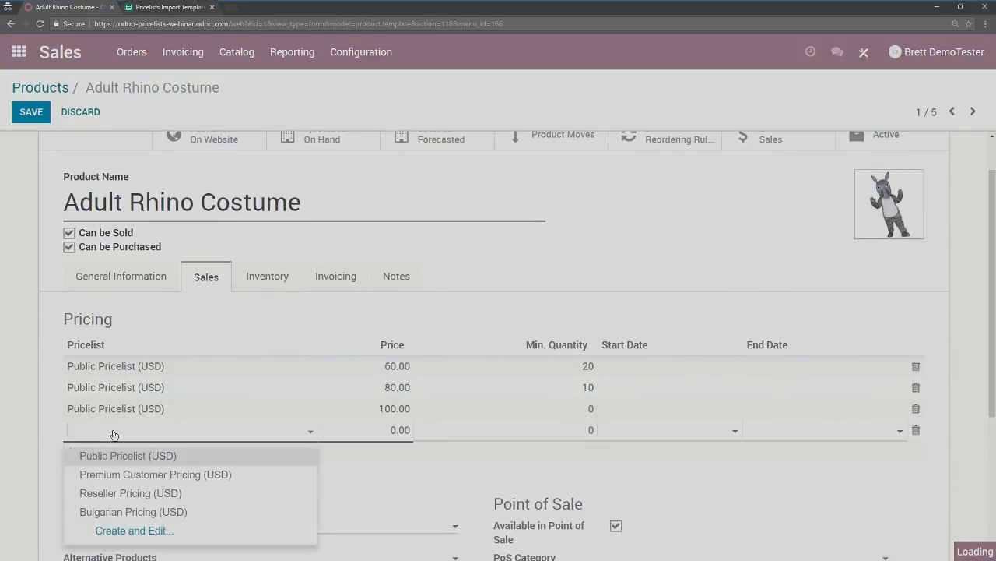
{"action": "left_click", "coordinate": [117, 496]}
{"action": "left_click", "coordinate": [390, 430]}
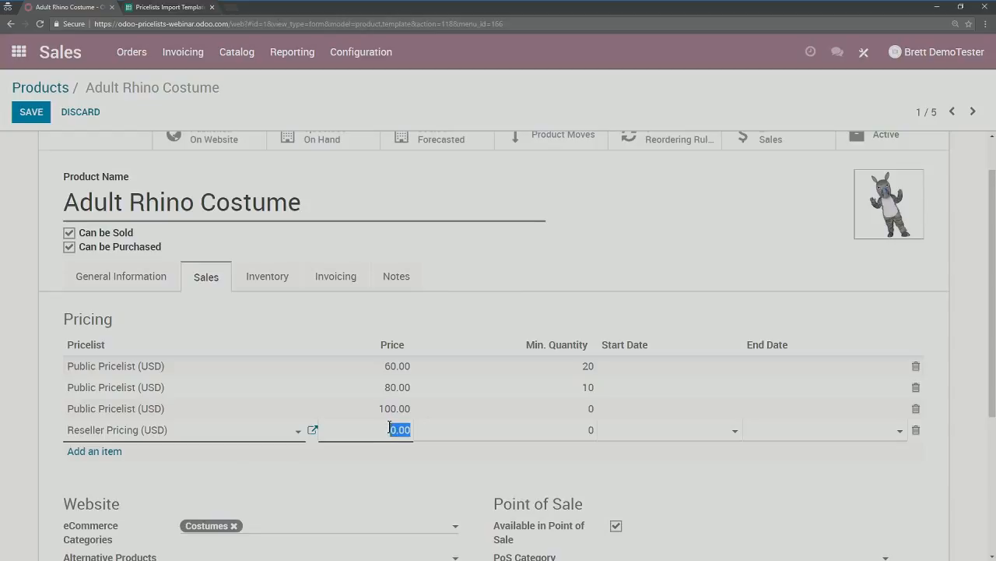
{"action": "left_click", "coordinate": [387, 430]}
{"action": "left_click", "coordinate": [450, 318]}
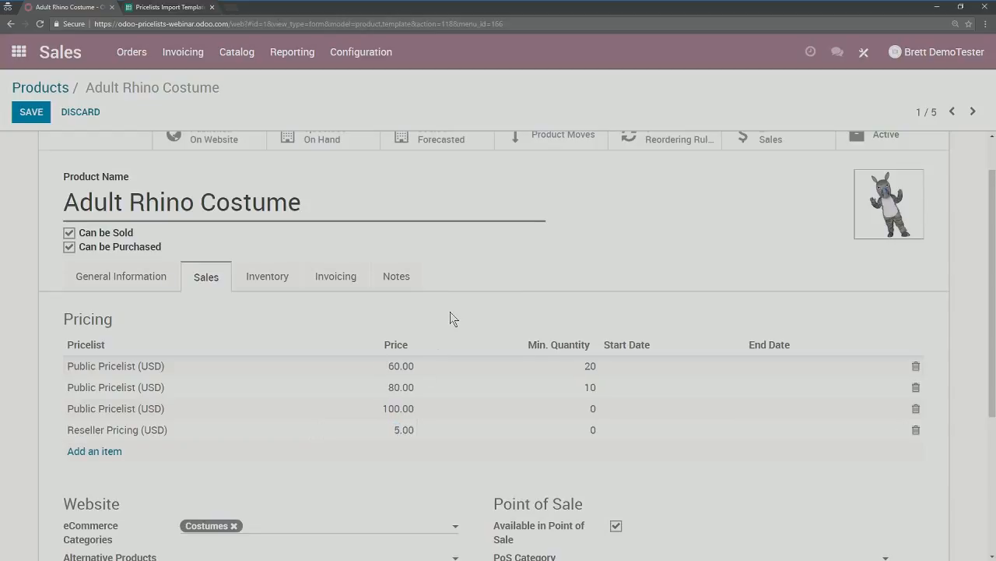
{"action": "left_click", "coordinate": [31, 111]}
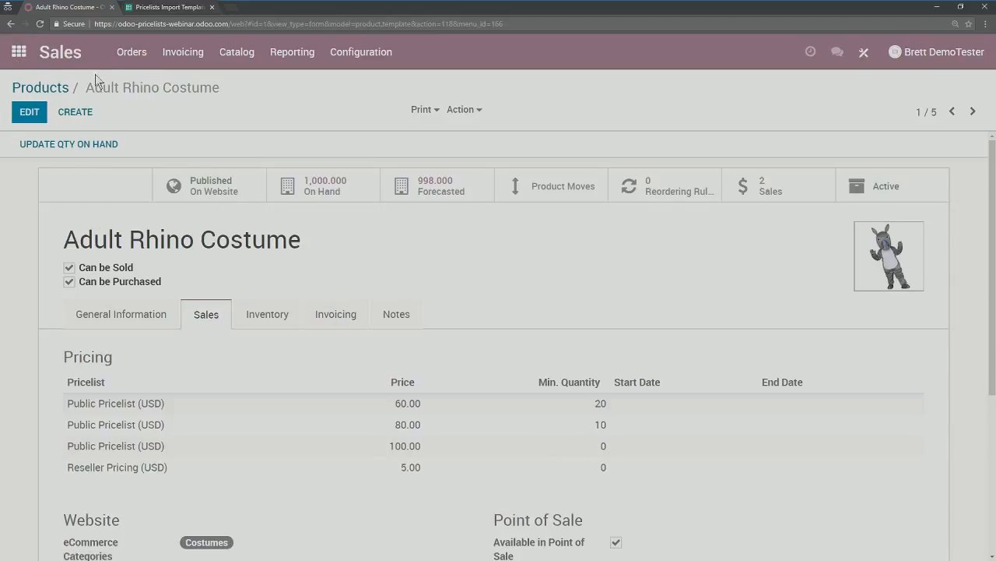
Step: Set Costume Distributors Inc.'s sale pricelist to Reseller Pricing (USD) and save the contact
{"action": "left_click", "coordinate": [19, 52]}
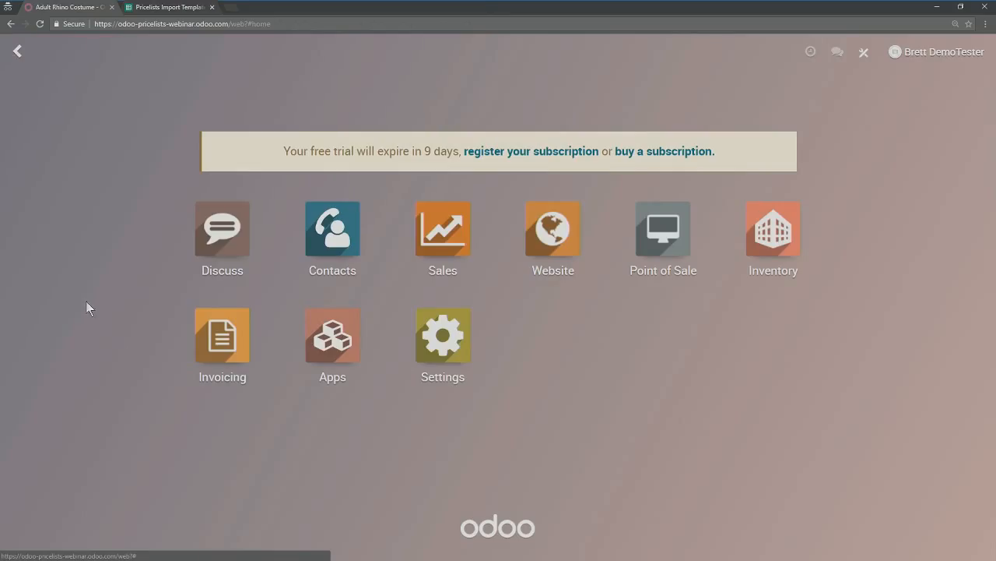
{"action": "left_click", "coordinate": [334, 236]}
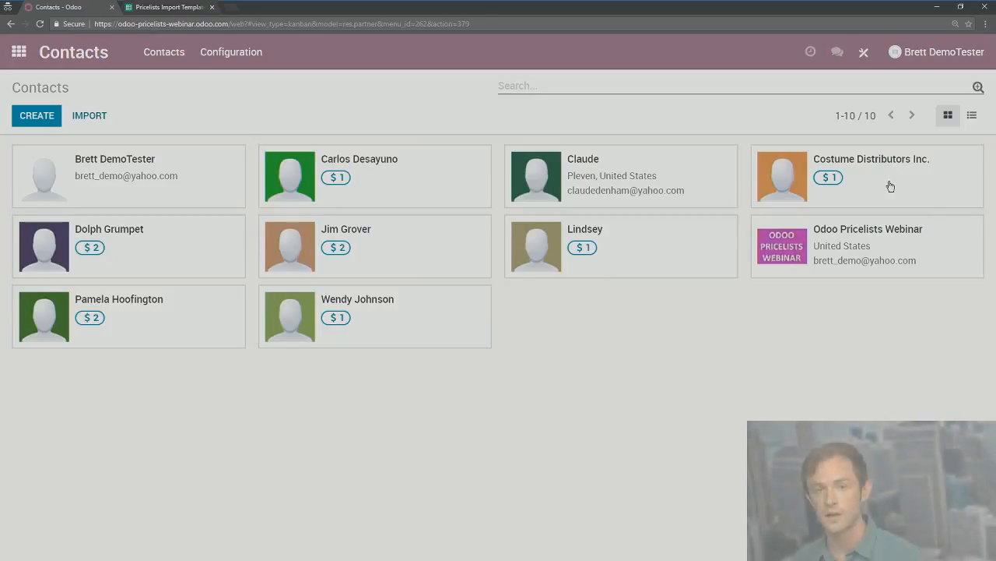
{"action": "left_click", "coordinate": [872, 181]}
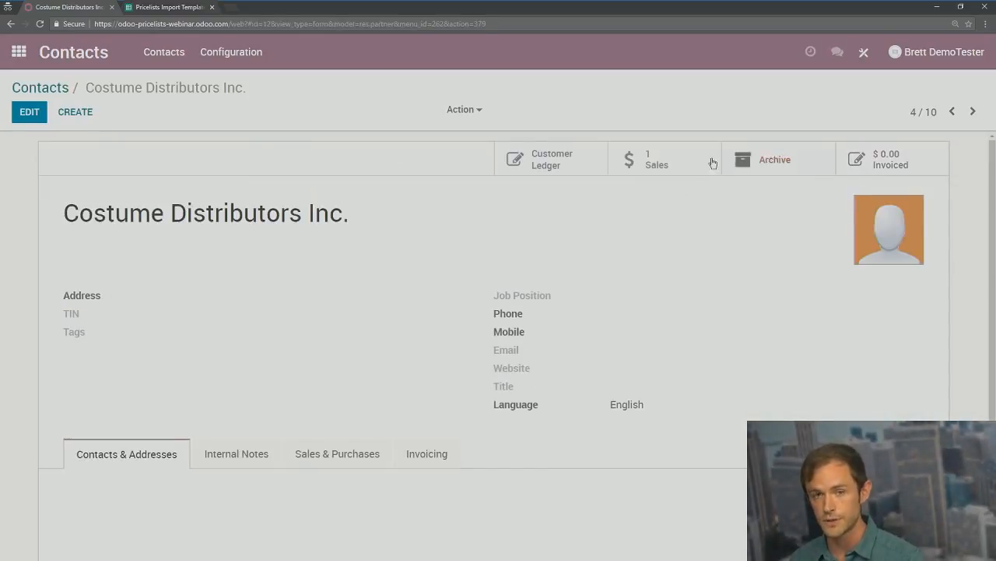
{"action": "left_click", "coordinate": [325, 458]}
{"action": "scroll", "coordinate": [182, 355], "scroll_direction": "down", "scroll_amount": 2}
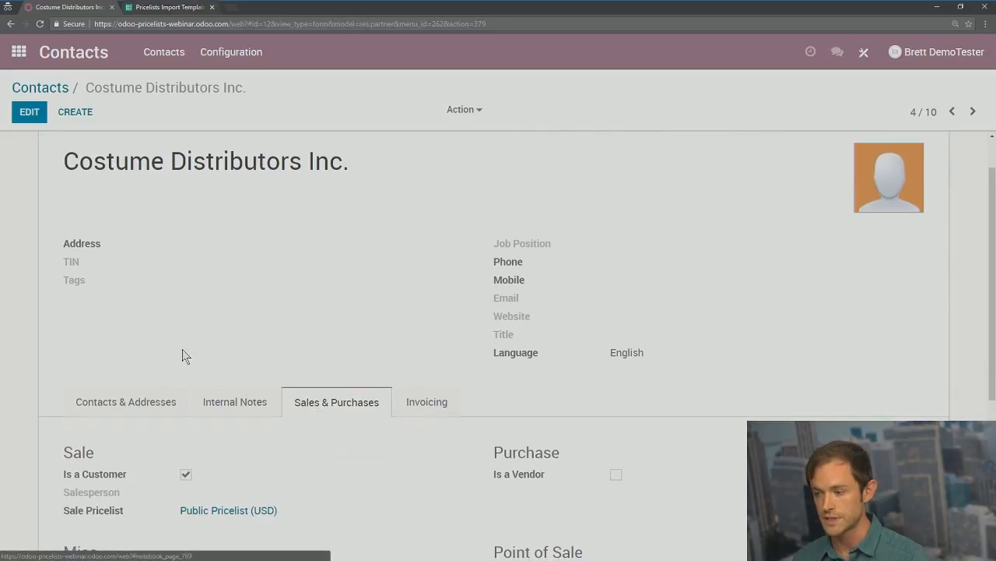
{"action": "left_click", "coordinate": [29, 112]}
{"action": "scroll", "coordinate": [125, 251], "scroll_direction": "down", "scroll_amount": 3}
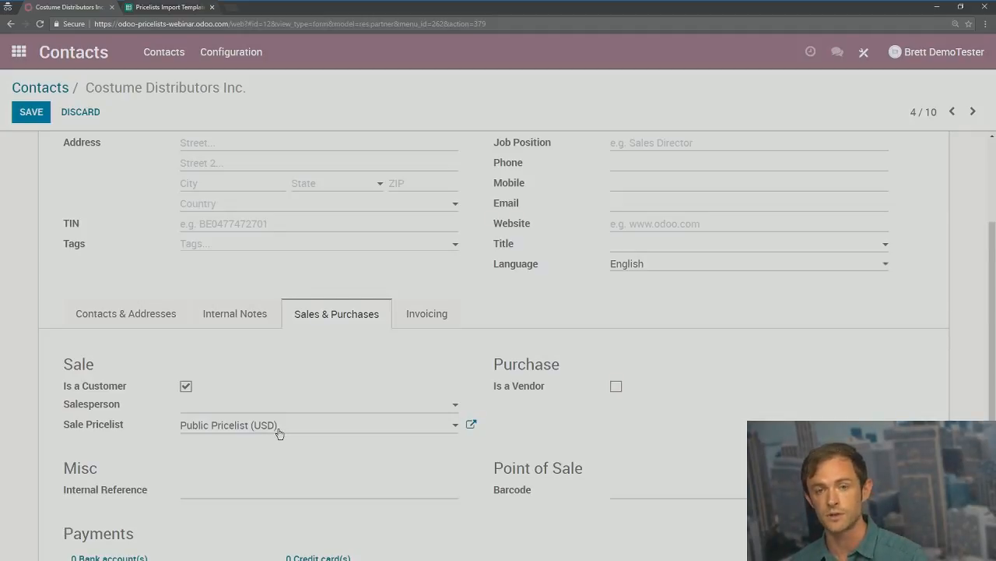
{"action": "left_click", "coordinate": [232, 427]}
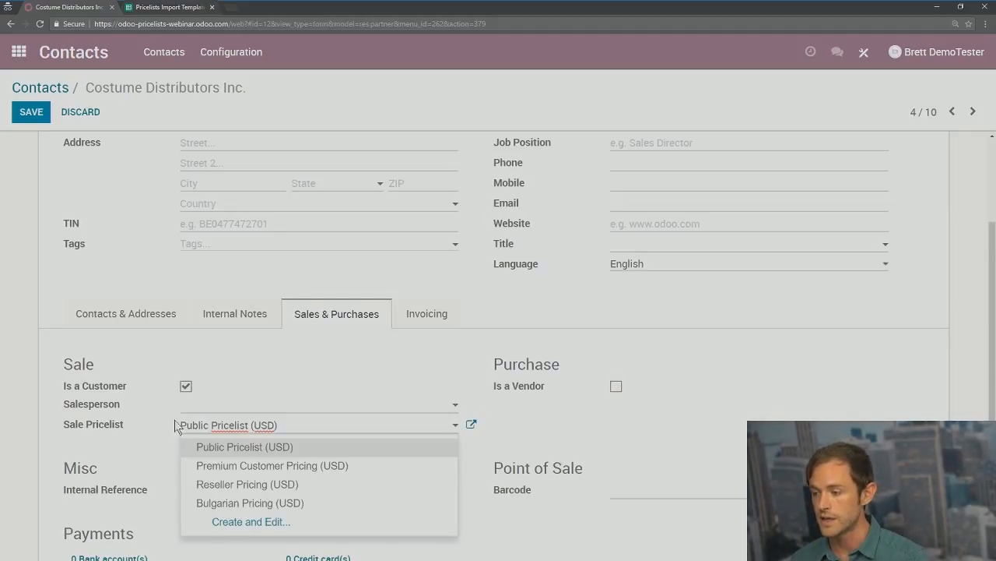
{"action": "left_click", "coordinate": [233, 486]}
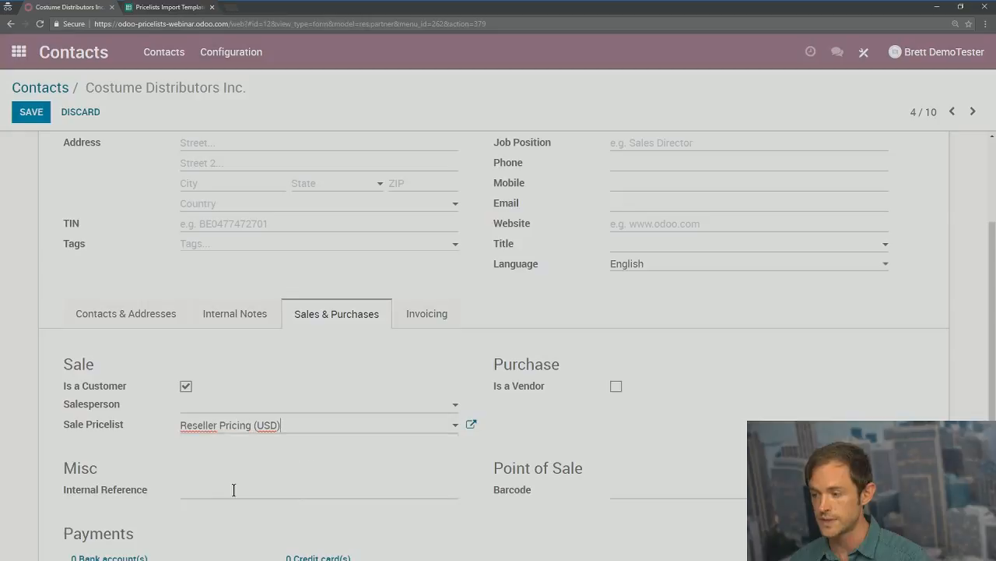
{"action": "left_click", "coordinate": [31, 111]}
Step: Review the saved contact, then move to the Sales quotations list
{"action": "left_click_drag", "start_coordinate": [398, 224], "coordinate": [62, 216]}
{"action": "left_click", "coordinate": [87, 212]}
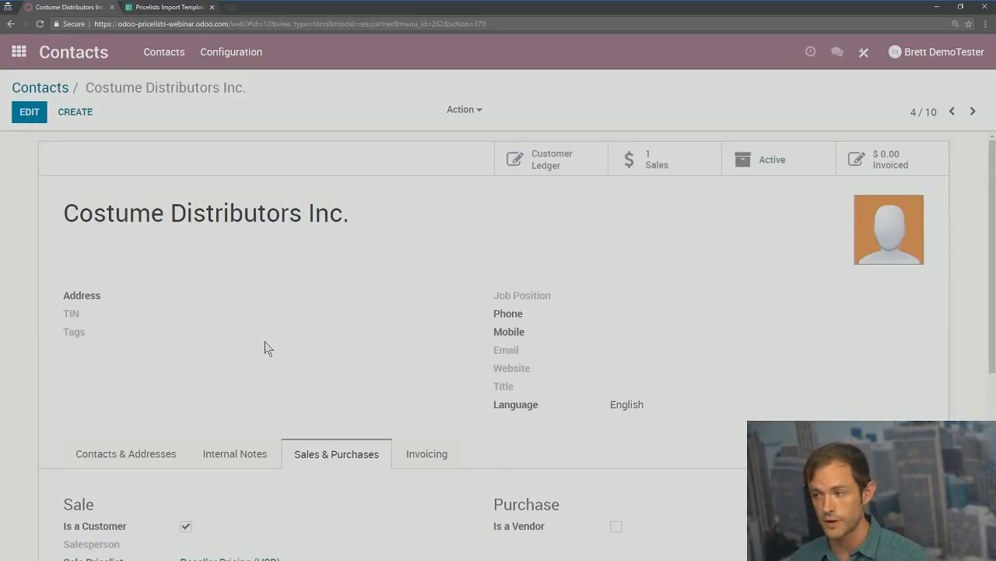
{"action": "scroll", "coordinate": [327, 249], "scroll_direction": "down", "scroll_amount": 2}
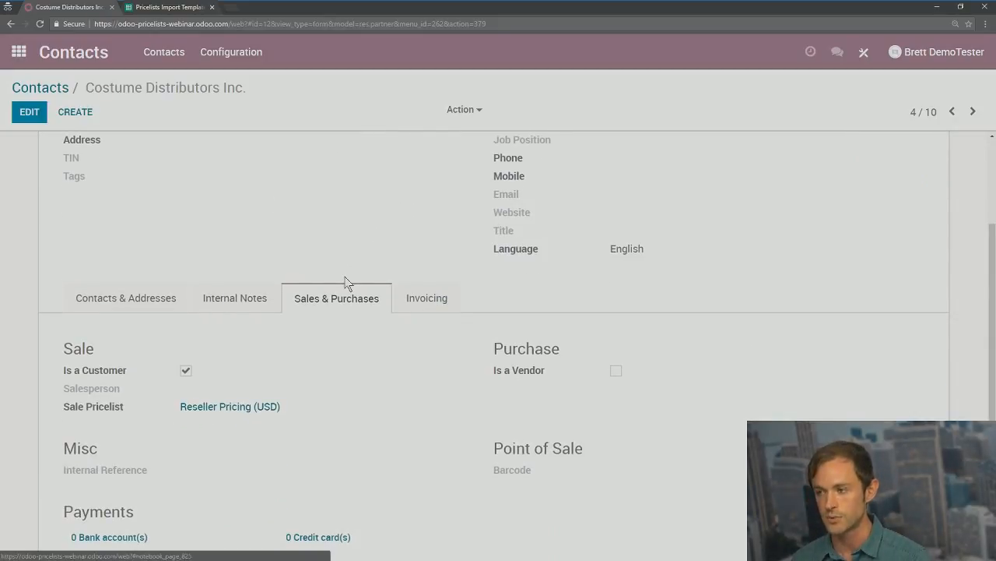
{"action": "scroll", "coordinate": [234, 351], "scroll_direction": "up", "scroll_amount": 2}
{"action": "left_click", "coordinate": [18, 52]}
{"action": "left_click", "coordinate": [467, 232]}
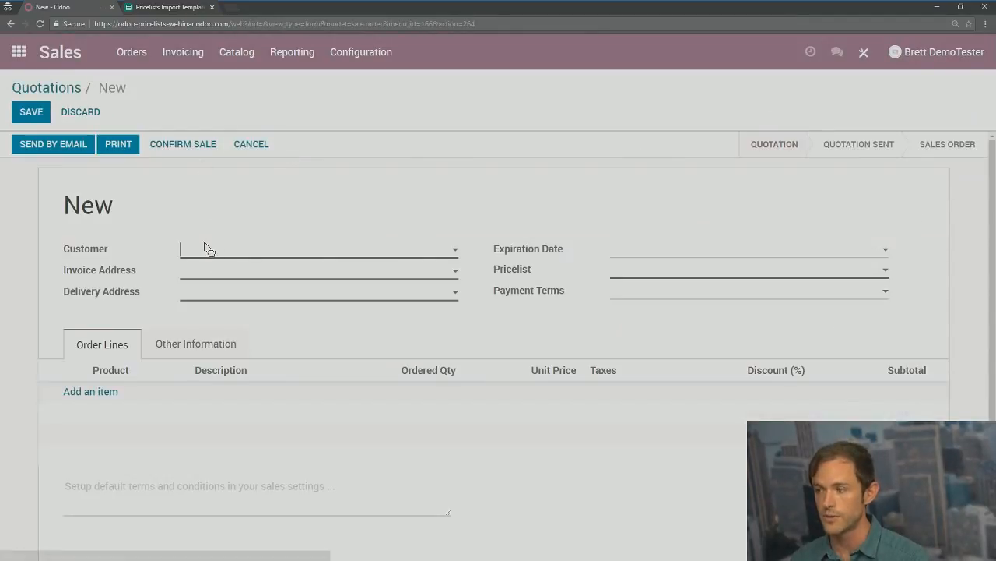
Step: Create SO011 for Costume Distributors Inc. with one Adult Rhino Costume at 5.00, totalling $5.00
{"action": "left_click", "coordinate": [212, 255]}
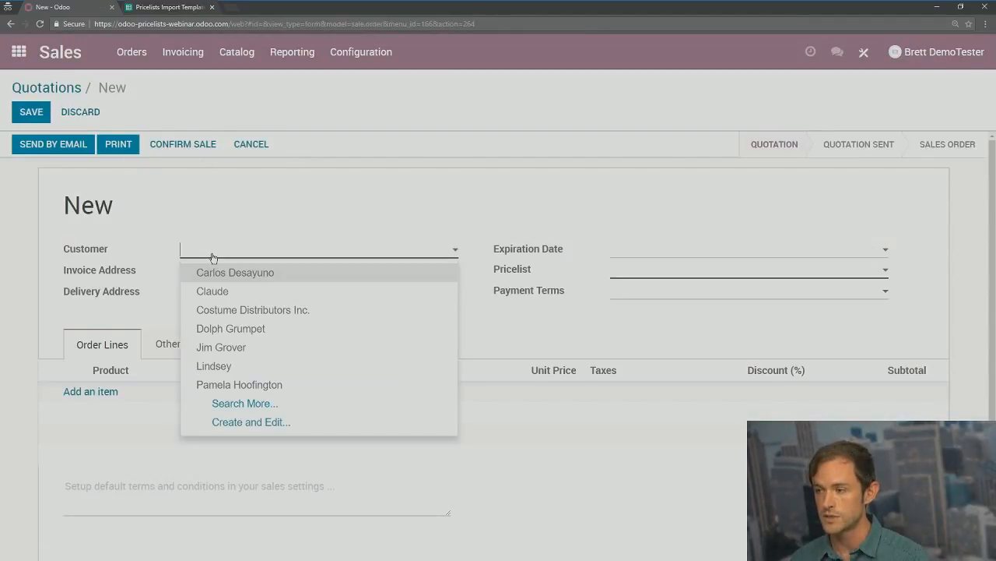
{"action": "left_click", "coordinate": [227, 311]}
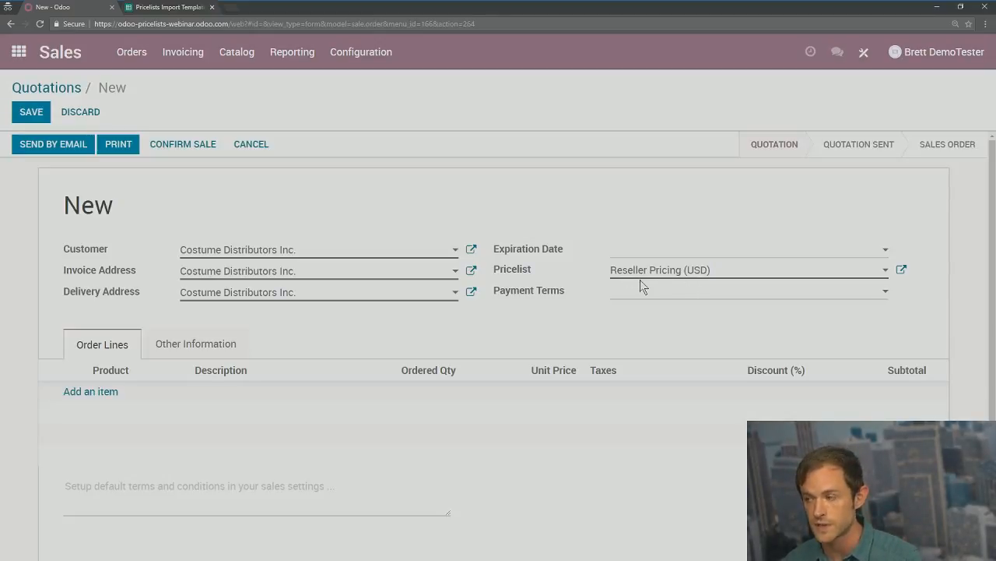
{"action": "left_click", "coordinate": [96, 392]}
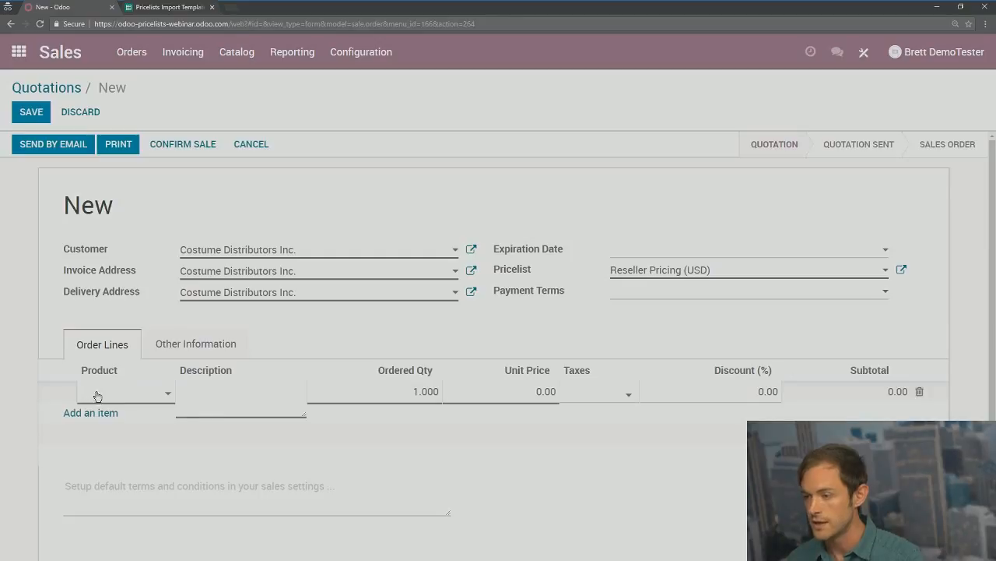
{"action": "left_click", "coordinate": [154, 401]}
{"action": "left_click", "coordinate": [134, 443]}
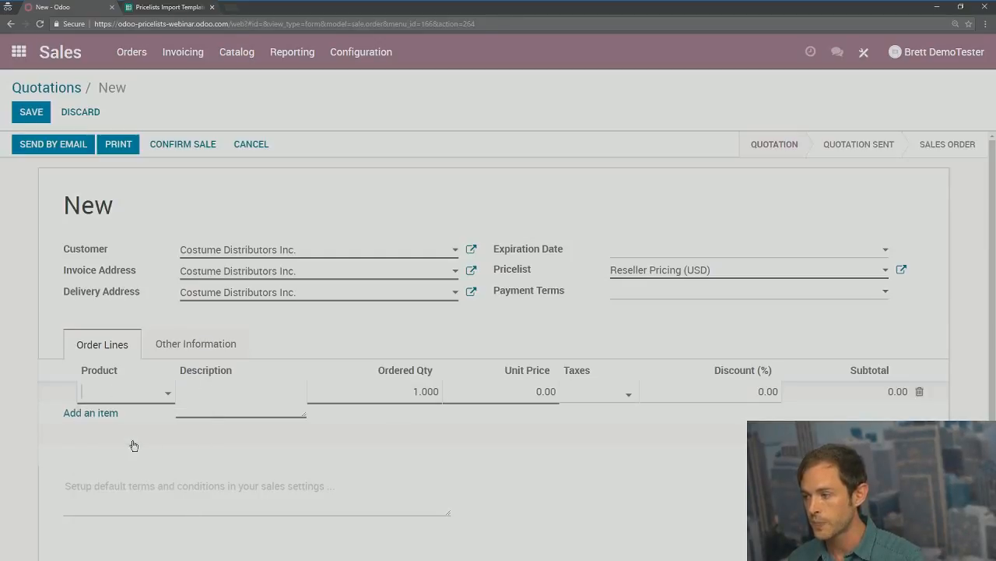
{"action": "left_click", "coordinate": [576, 347]}
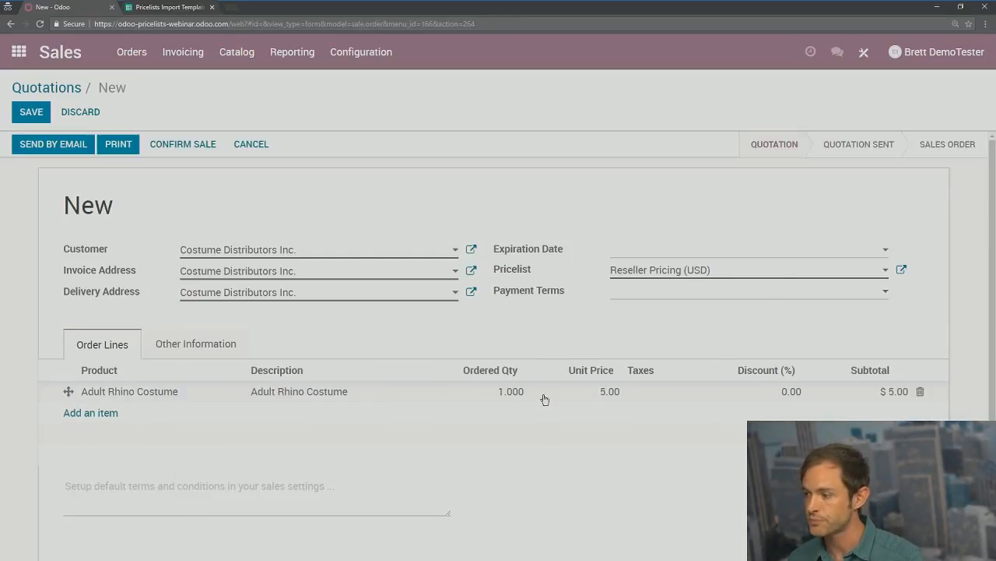
{"action": "left_click", "coordinate": [32, 112]}
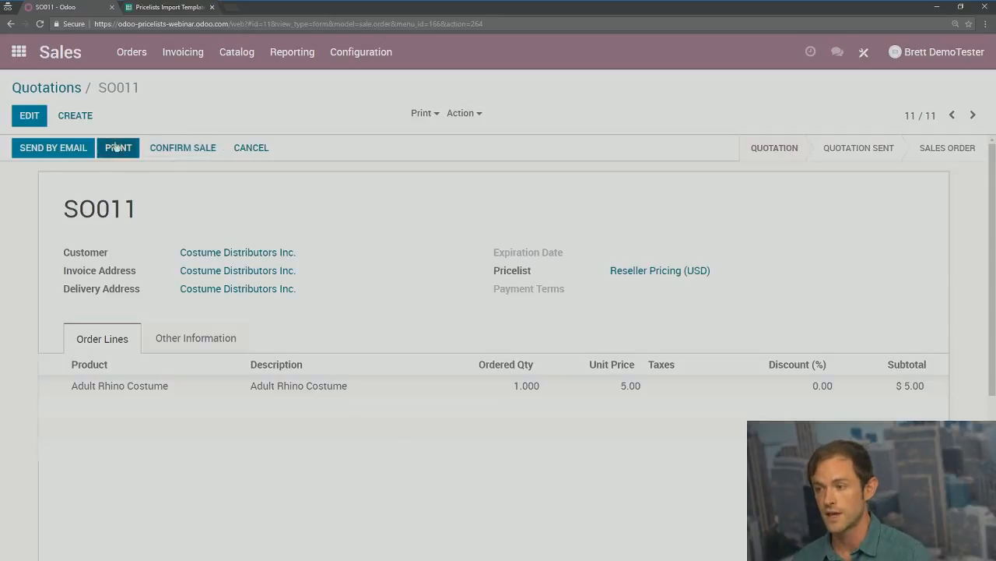
{"action": "left_click_drag", "start_coordinate": [63, 253], "coordinate": [102, 252]}
Step: Switch SO011's pricelist to Public Pricelist (USD) and save
{"action": "left_click", "coordinate": [117, 254]}
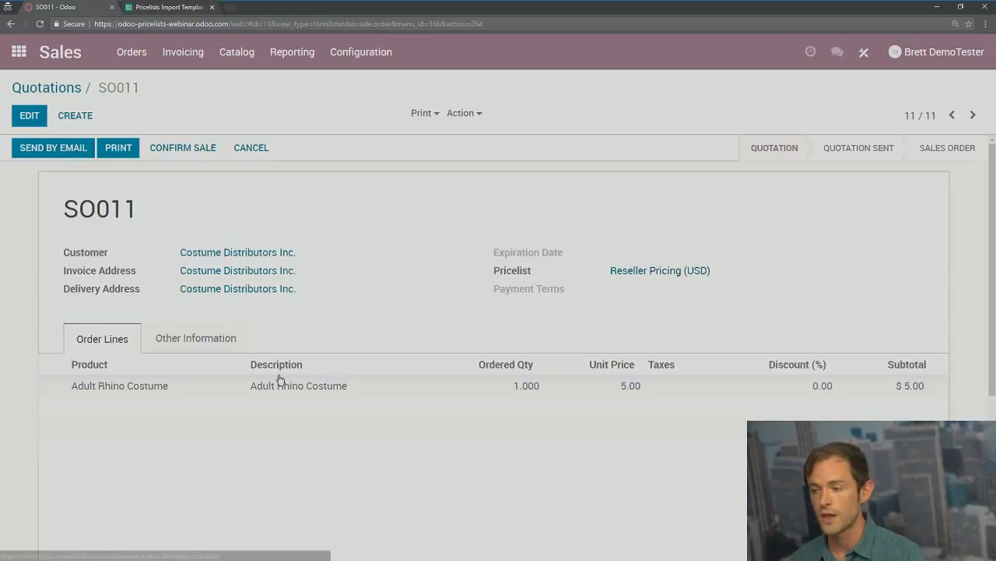
{"action": "left_click", "coordinate": [23, 119]}
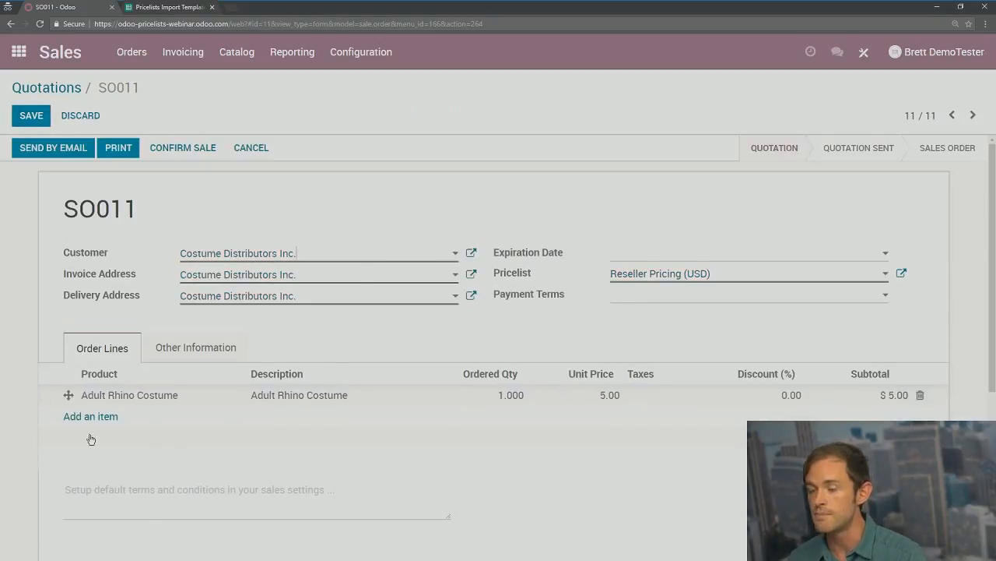
{"action": "left_click", "coordinate": [671, 276]}
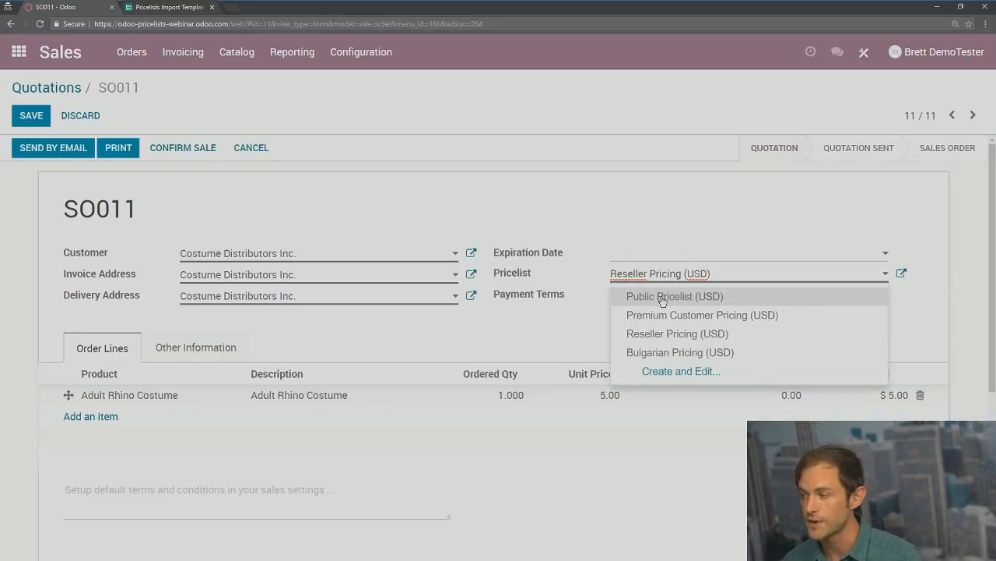
{"action": "left_click", "coordinate": [662, 300]}
{"action": "left_click", "coordinate": [31, 115]}
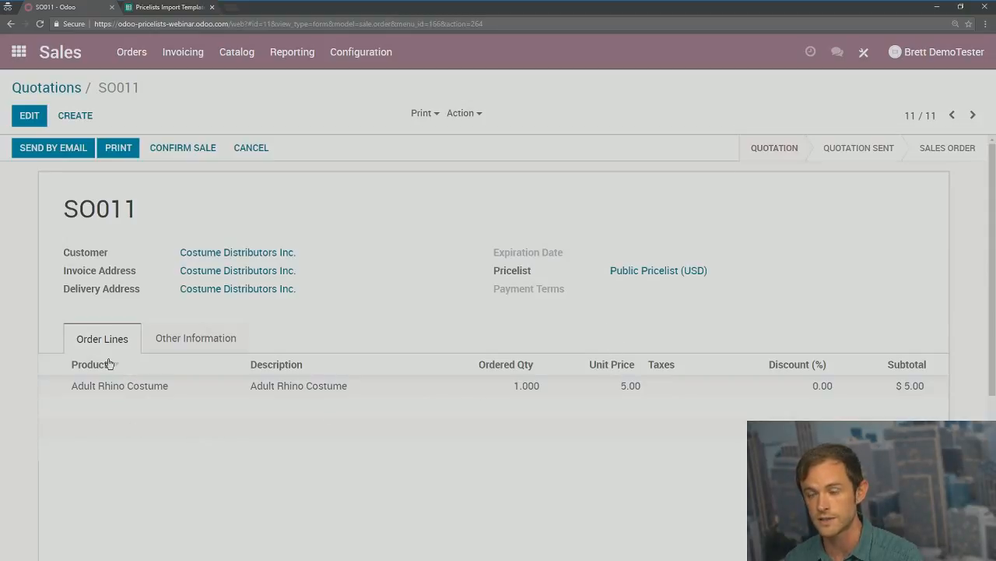
Step: Replace the Adult Rhino Costume order line so it reprices at 100.00
{"action": "left_click", "coordinate": [30, 115]}
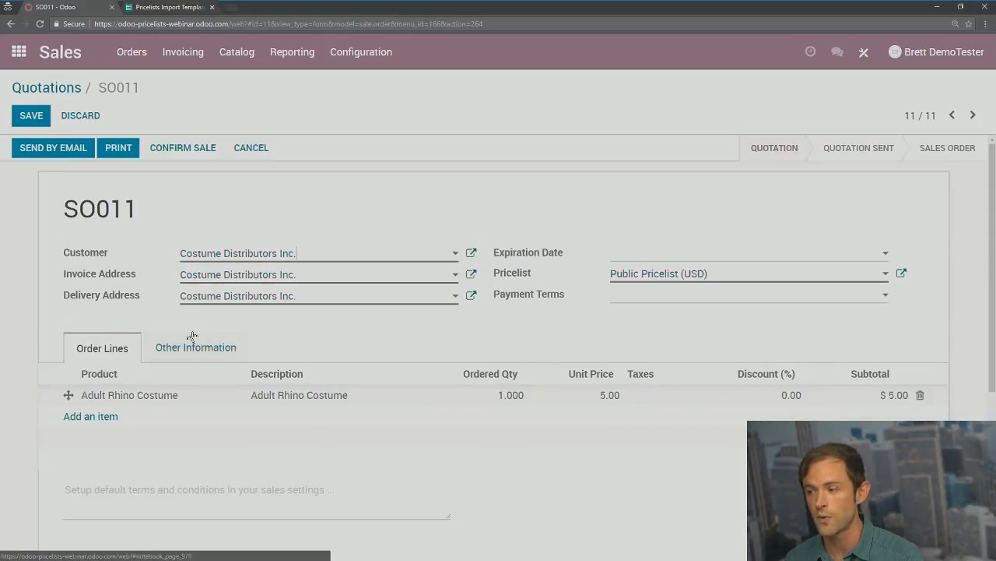
{"action": "left_click", "coordinate": [918, 396]}
{"action": "left_click", "coordinate": [104, 397]}
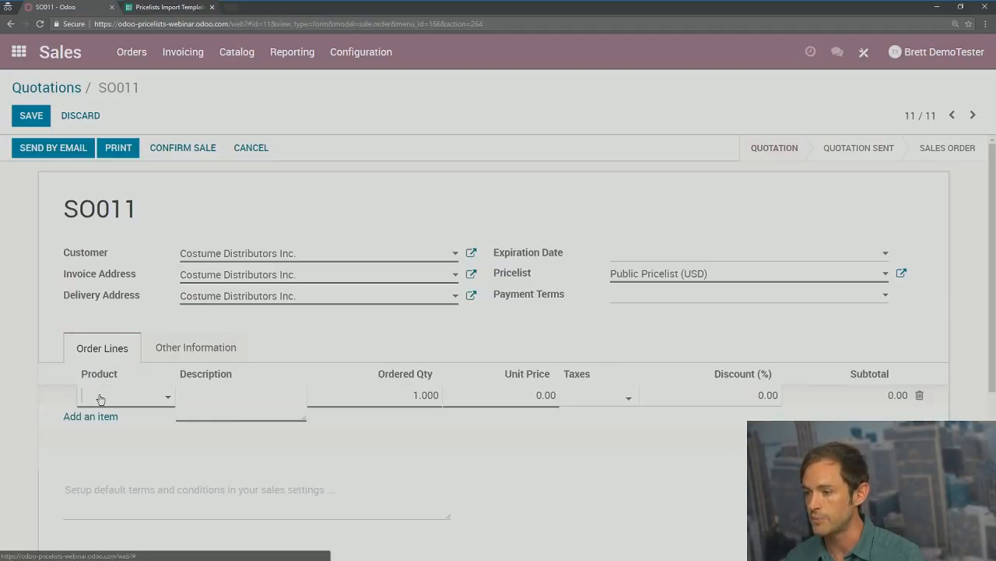
{"action": "left_click", "coordinate": [100, 398]}
{"action": "left_click", "coordinate": [133, 439]}
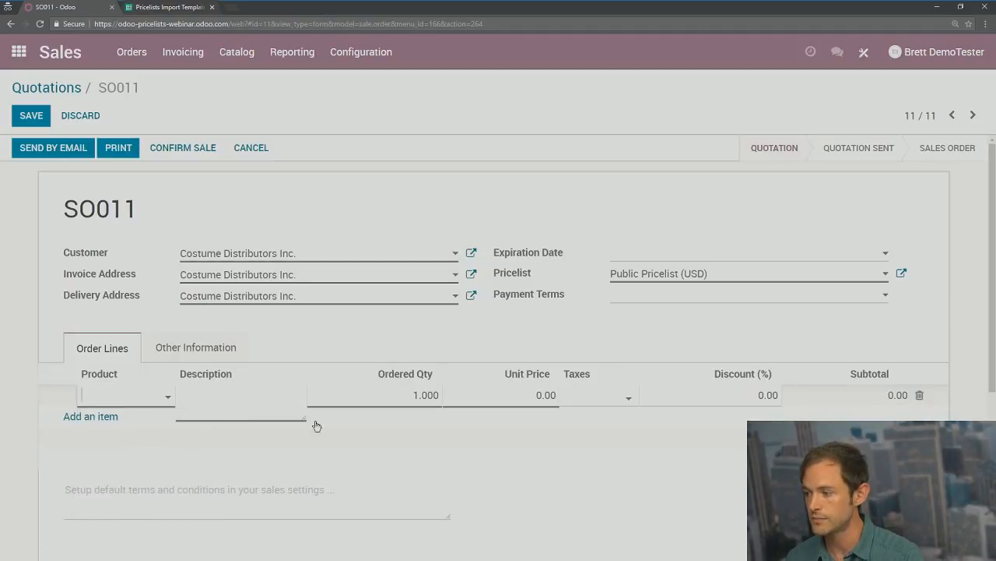
{"action": "left_click", "coordinate": [545, 350]}
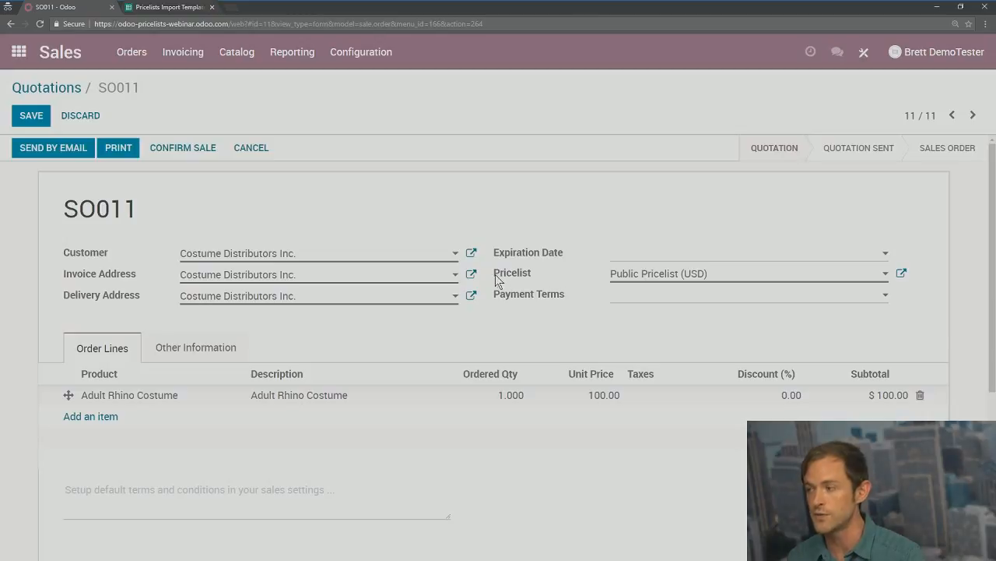
{"action": "left_click_drag", "start_coordinate": [510, 278], "coordinate": [542, 279]}
{"action": "left_click", "coordinate": [555, 279]}
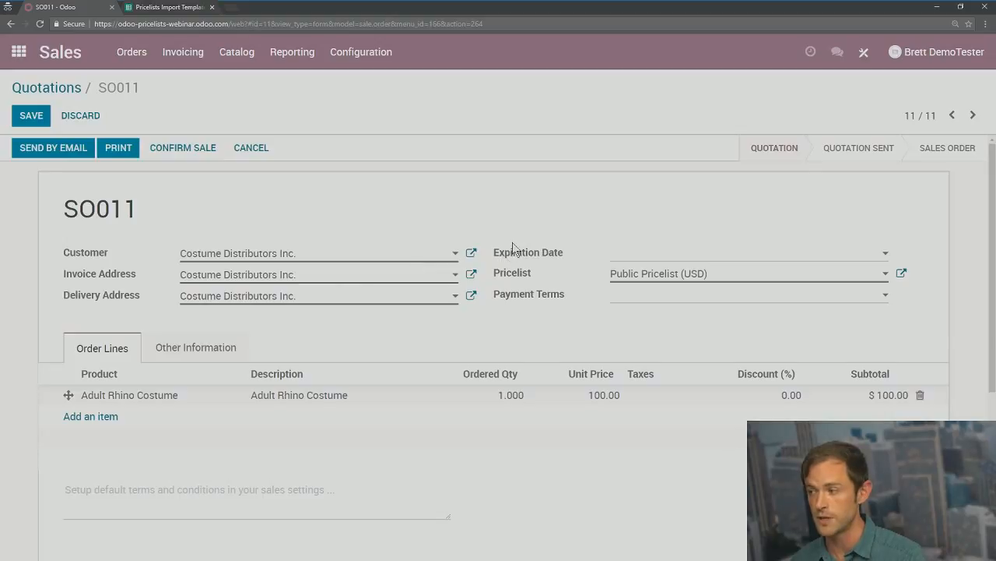
Step: Leave the pricelist unchanged and delete SO011's Adult Rhino Costume order line
{"action": "left_click", "coordinate": [677, 278]}
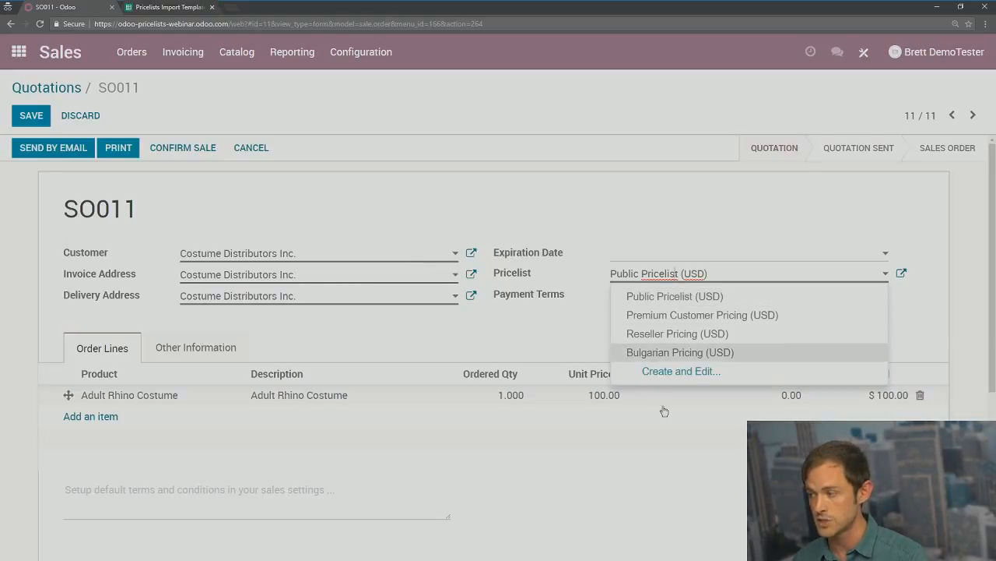
{"action": "left_click", "coordinate": [561, 180]}
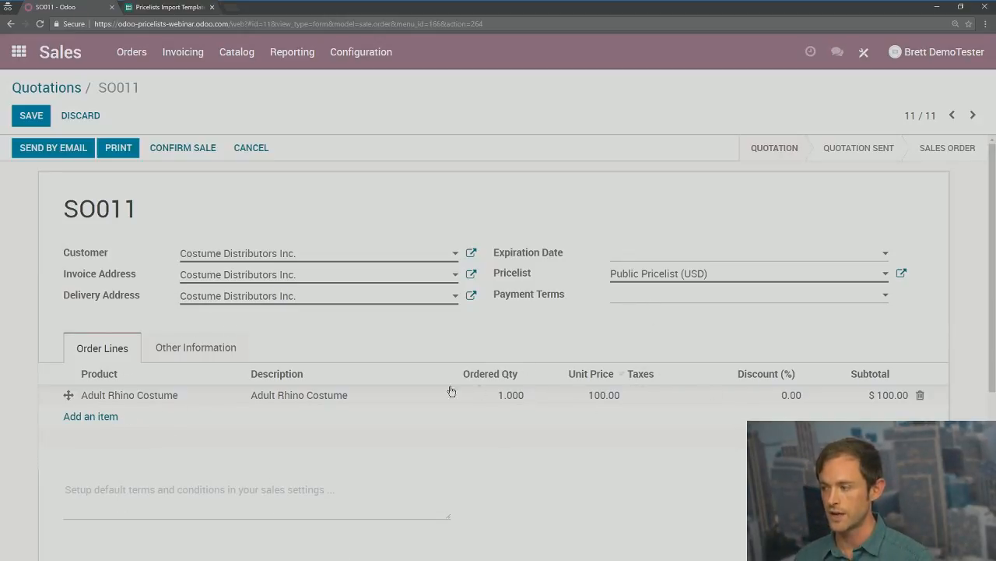
{"action": "left_click", "coordinate": [921, 396]}
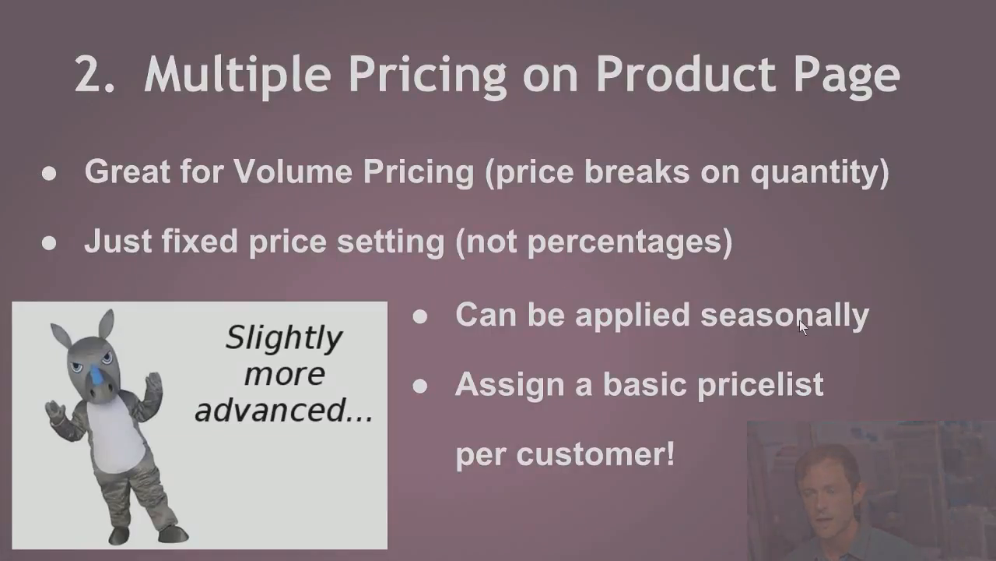
Step: Advance to slide 3 'Prices from Formulas' and reveal its flexibility and product/category/variant bullets
{"action": "left_click", "coordinate": [674, 238]}
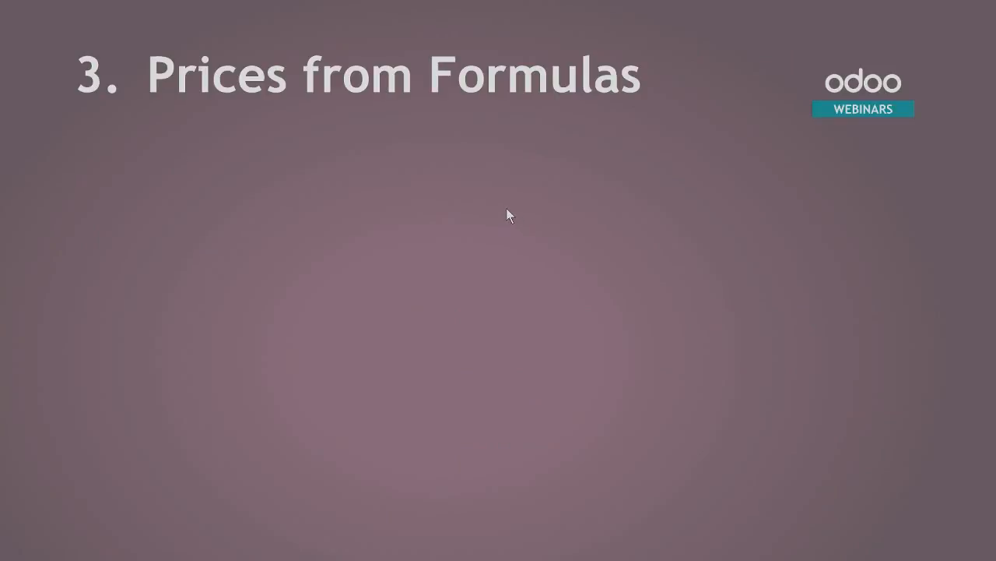
{"action": "left_click", "coordinate": [442, 200]}
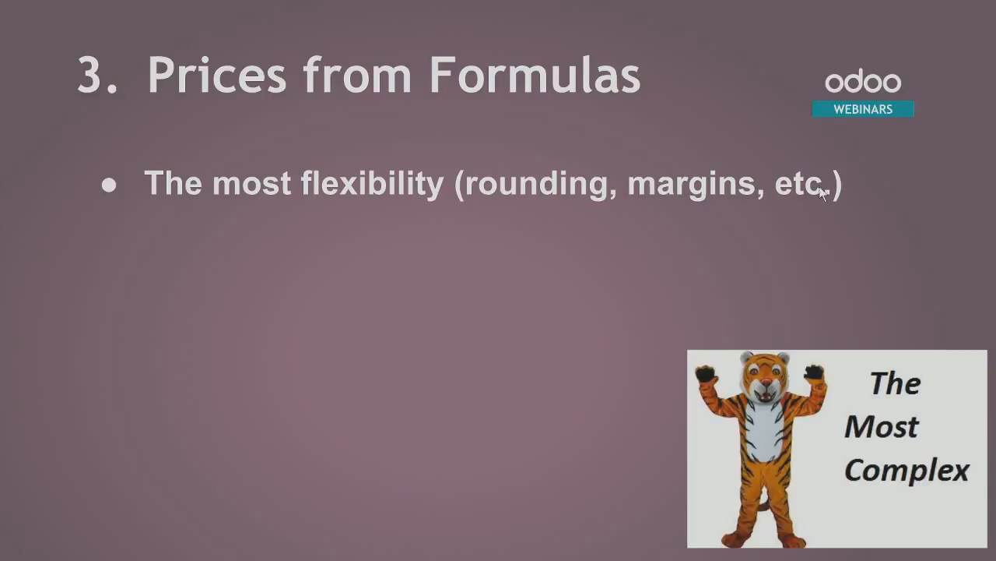
{"action": "left_click", "coordinate": [768, 216]}
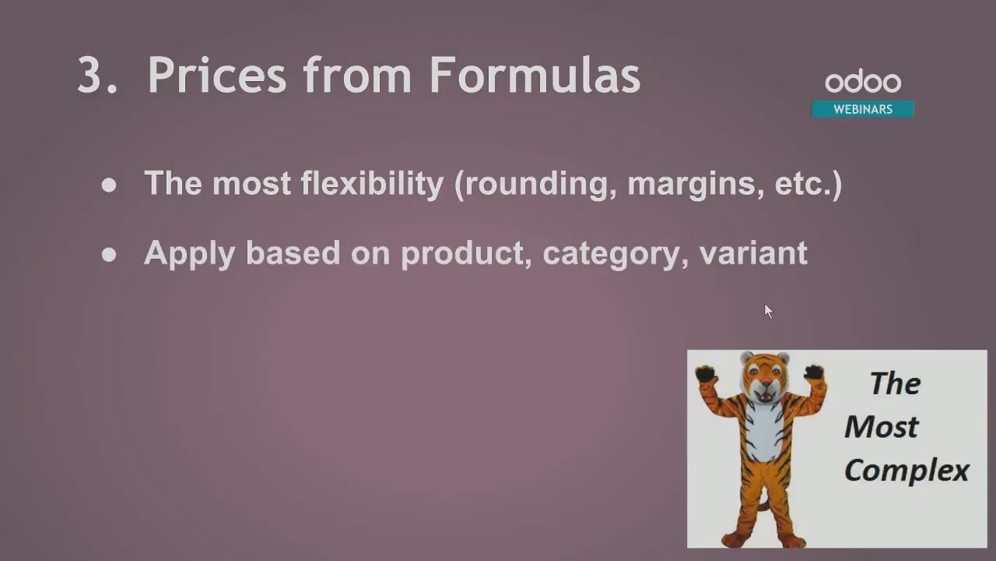
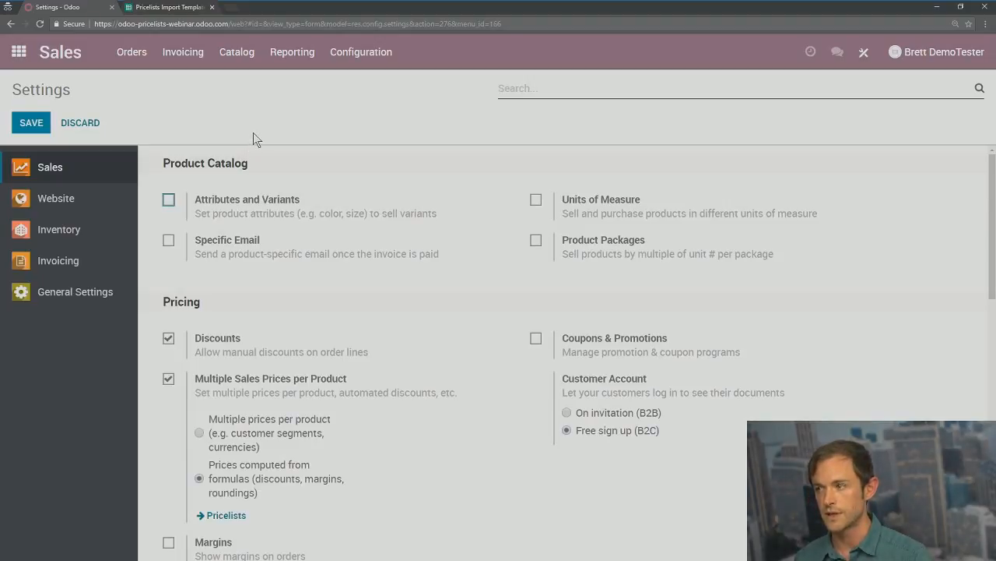
Step: Create a new pricelist named 'Gold Member Pricing' from Catalog > Pricelists and save it
{"action": "left_click", "coordinate": [236, 54]}
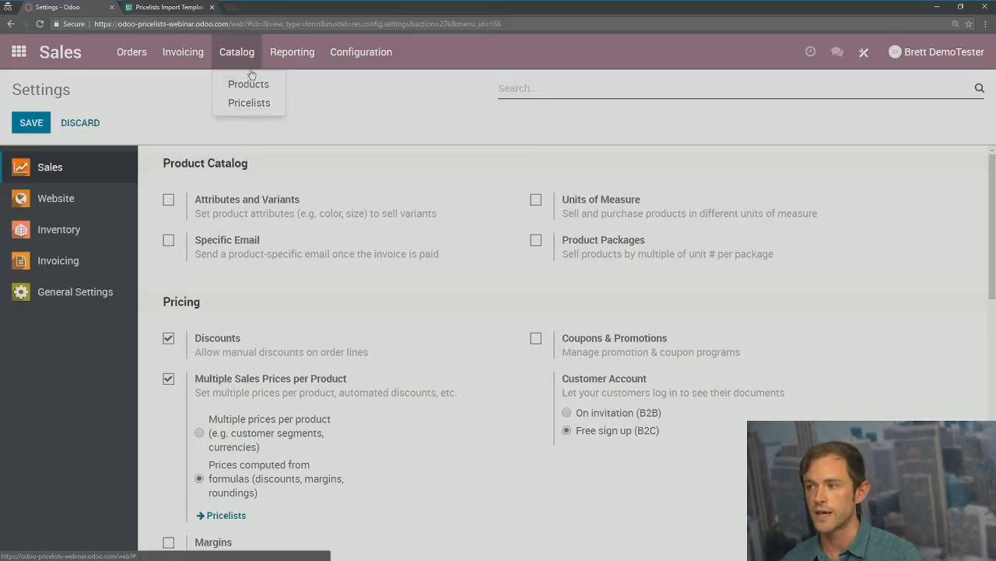
{"action": "left_click", "coordinate": [262, 106]}
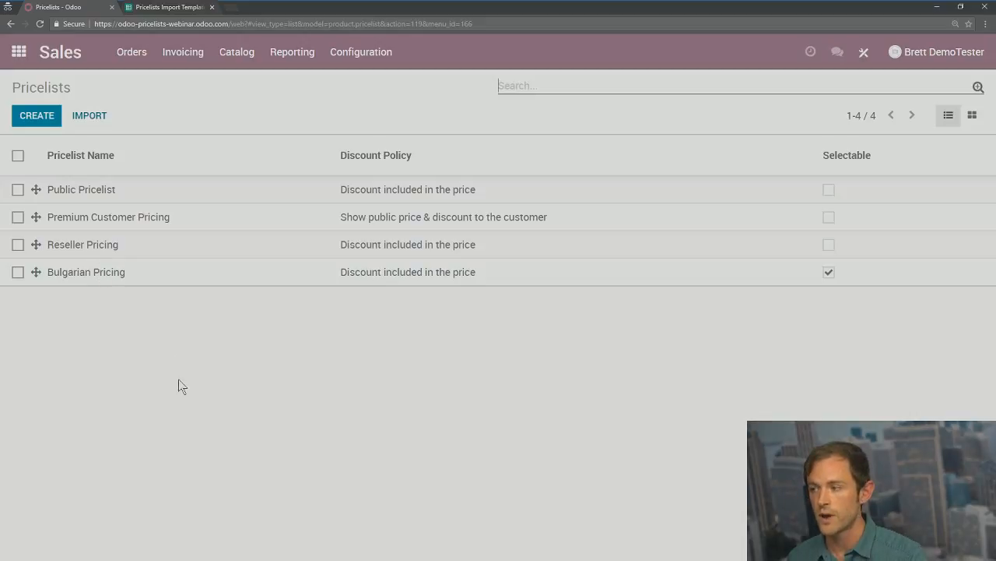
{"action": "left_click", "coordinate": [36, 115]}
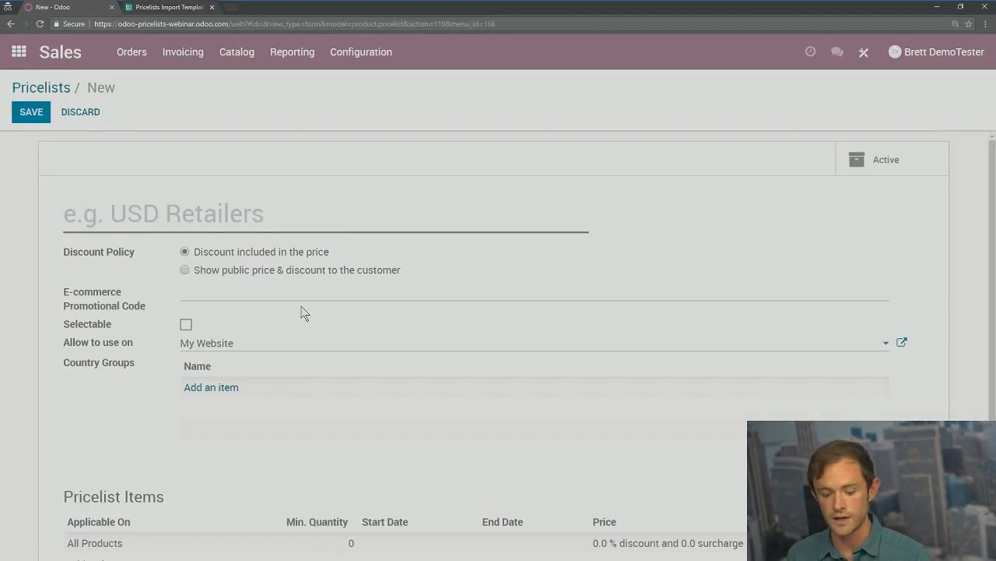
{"action": "type", "text": "Gold Memb"}
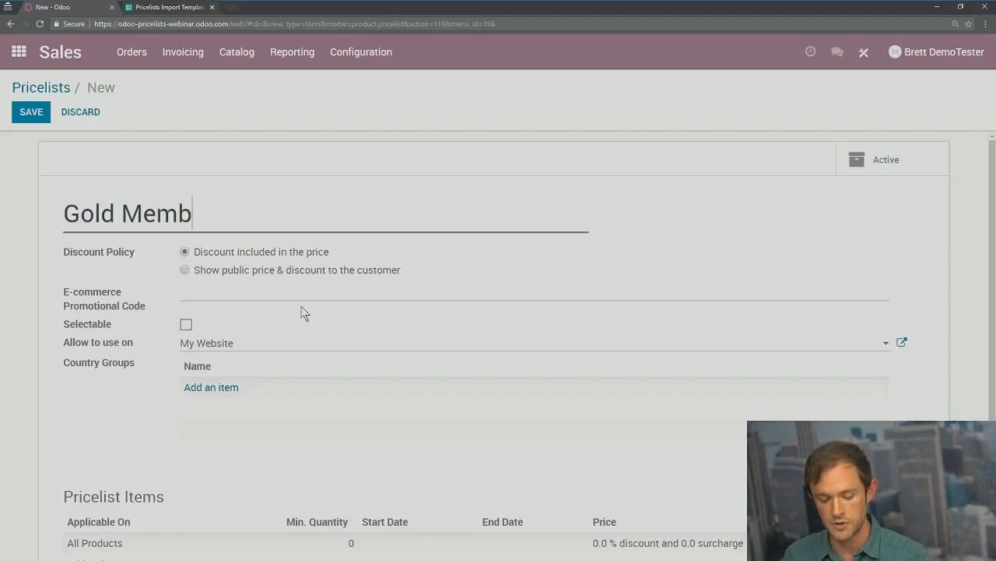
{"action": "type", "text": "er Pricing"}
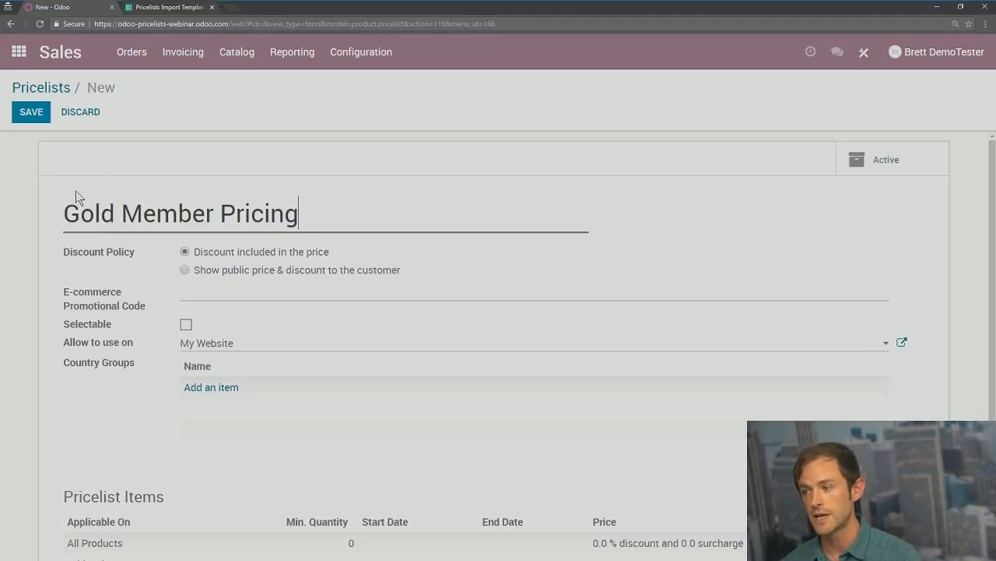
{"action": "scroll", "coordinate": [85, 196], "scroll_direction": "down", "scroll_amount": 1}
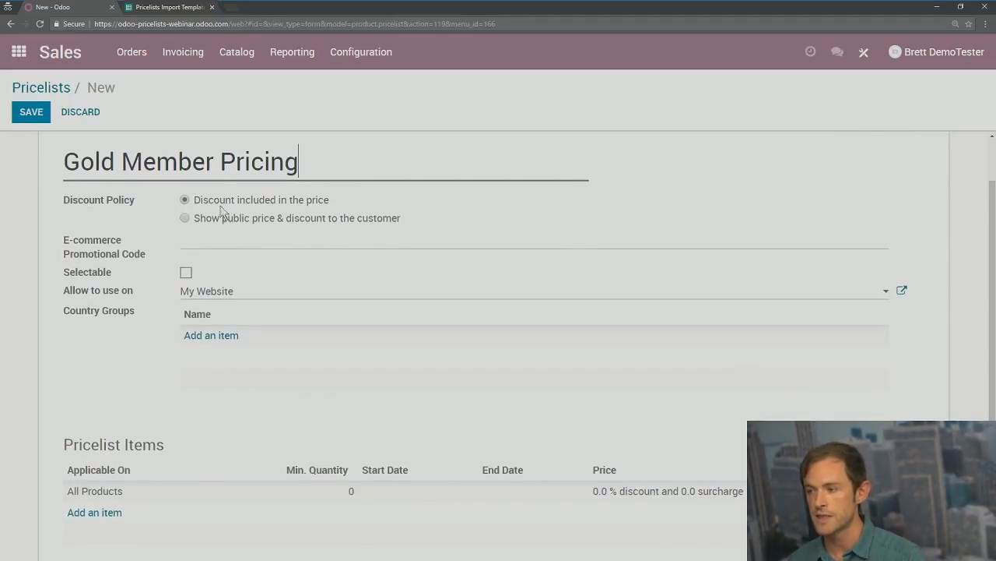
{"action": "scroll", "coordinate": [59, 229], "scroll_direction": "down", "scroll_amount": 1}
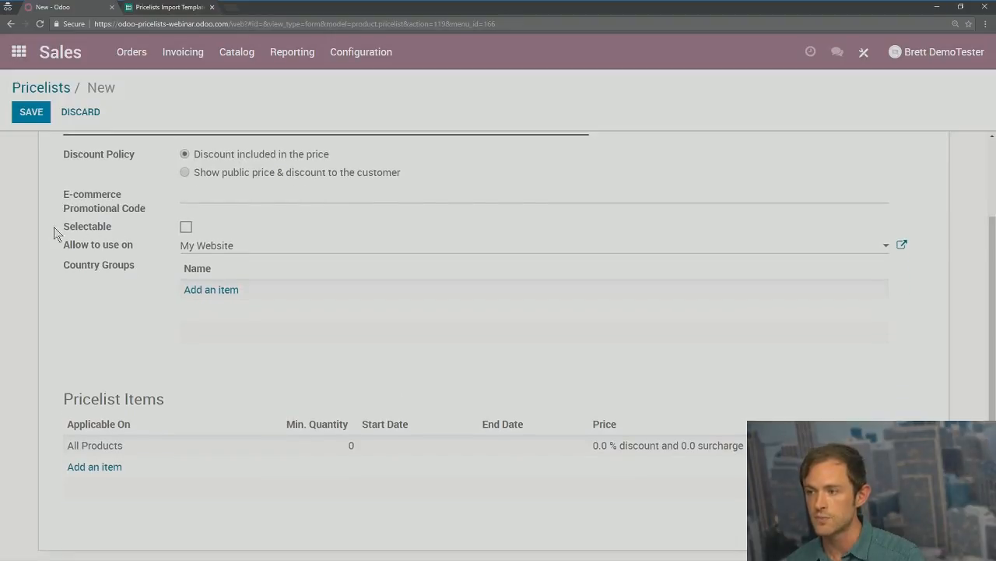
{"action": "scroll", "coordinate": [58, 227], "scroll_direction": "up", "scroll_amount": 2}
{"action": "scroll", "coordinate": [51, 301], "scroll_direction": "down", "scroll_amount": 2}
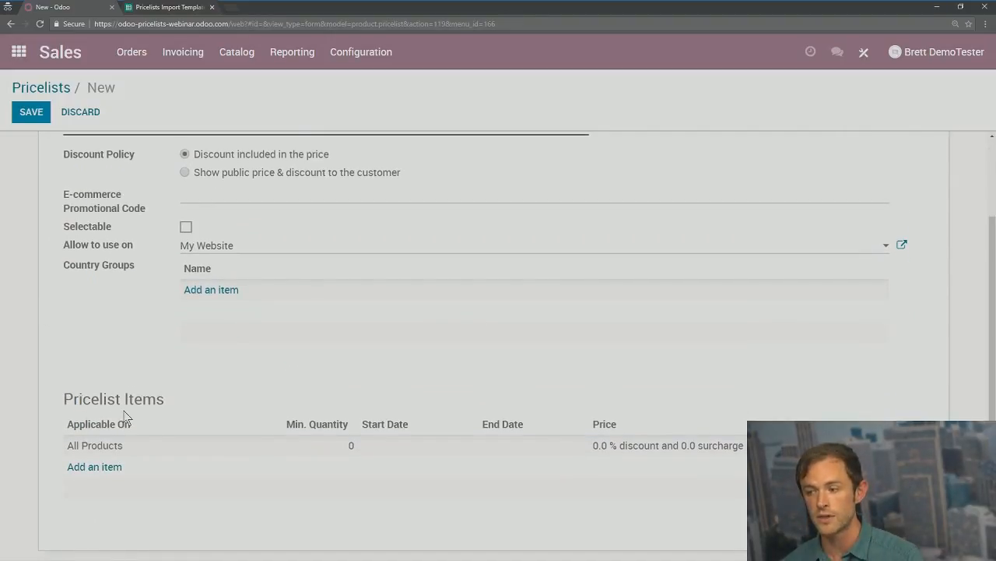
{"action": "left_click", "coordinate": [32, 116]}
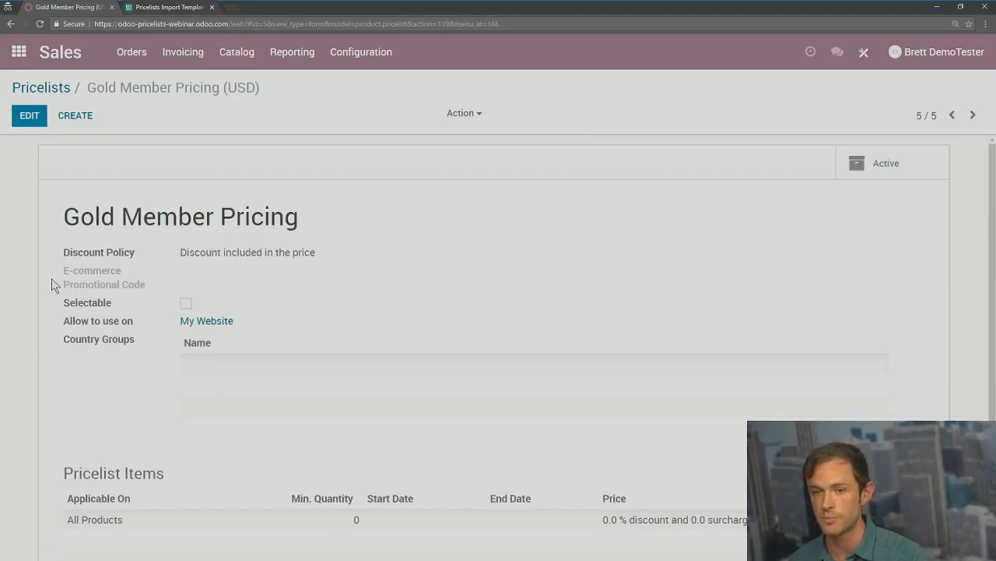
{"action": "scroll", "coordinate": [31, 257], "scroll_direction": "down", "scroll_amount": 1}
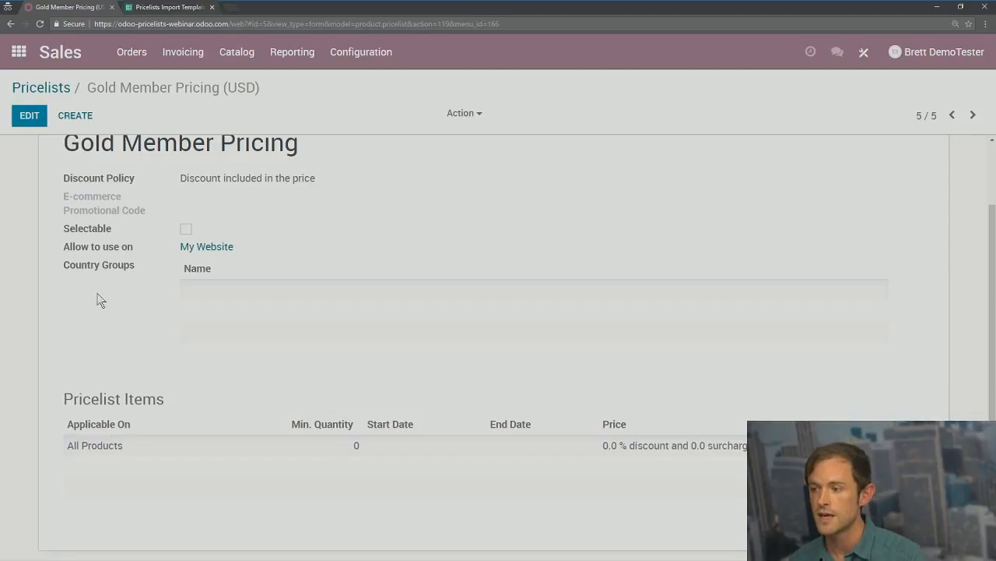
Step: Delete the default All Products rule from Gold Member Pricing and add a new pricelist item
{"action": "left_click", "coordinate": [30, 117]}
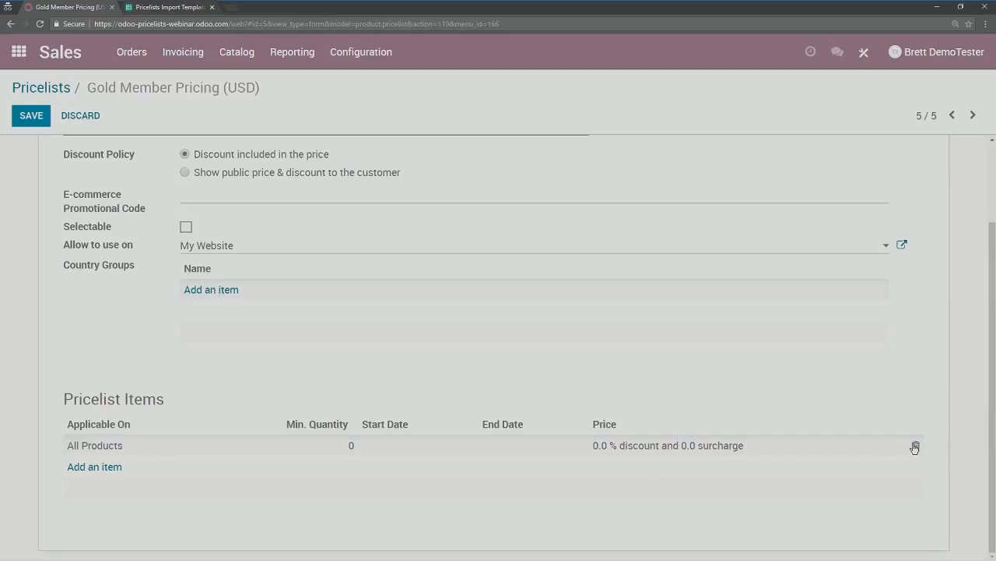
{"action": "left_click", "coordinate": [915, 446]}
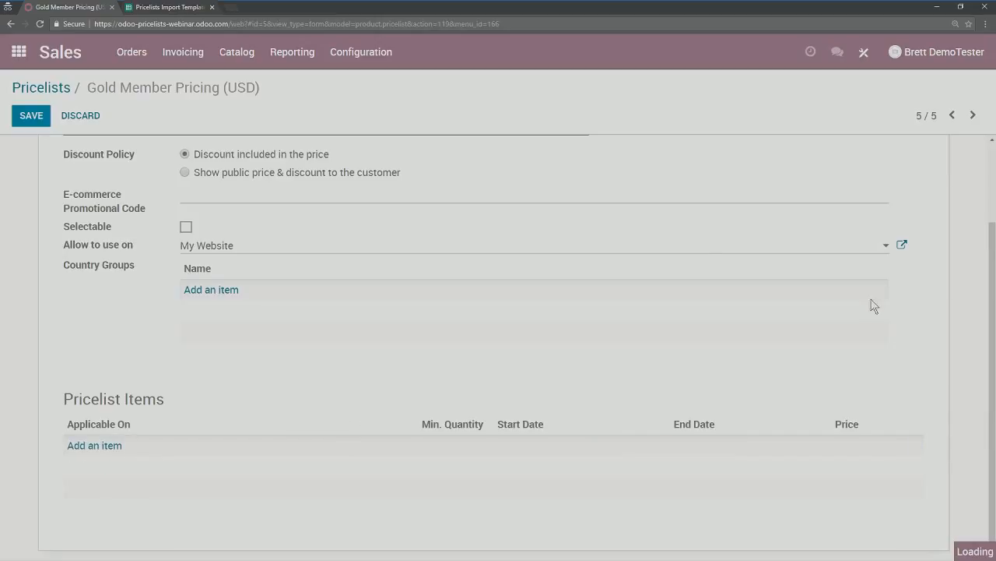
{"action": "left_click", "coordinate": [92, 445]}
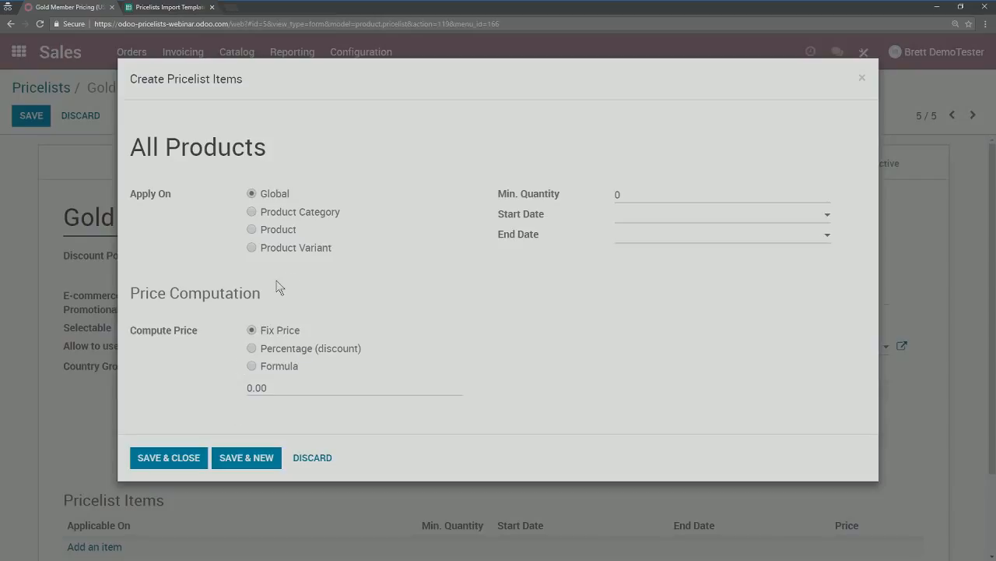
{"action": "left_click", "coordinate": [282, 387]}
Step: Switch the item's Compute Price to Formula with a 10% Price Discount
{"action": "type", "text": "3"}
{"action": "left_click", "coordinate": [251, 347]}
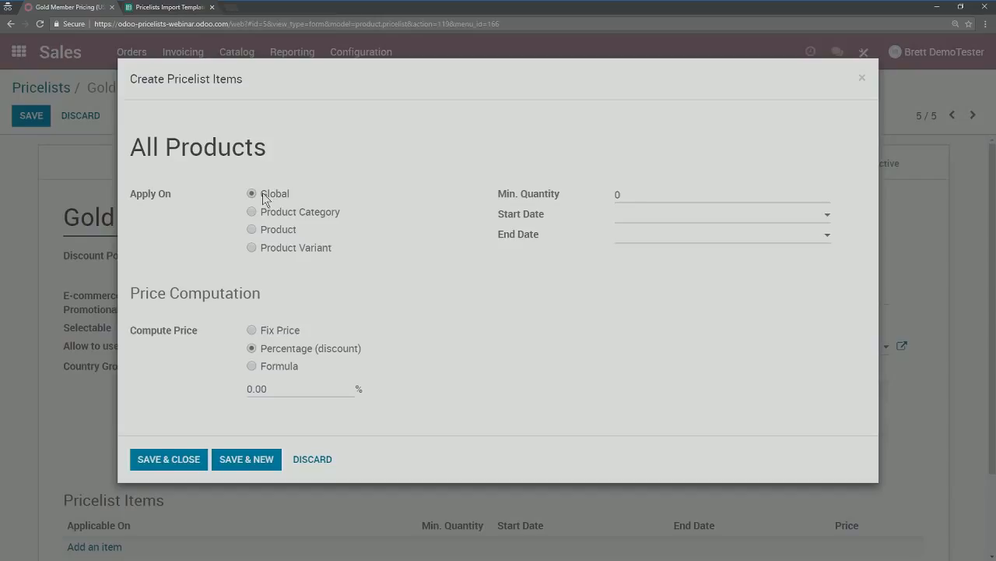
{"action": "left_click", "coordinate": [292, 387]}
{"action": "type", "text": "10"}
{"action": "left_click", "coordinate": [251, 367]}
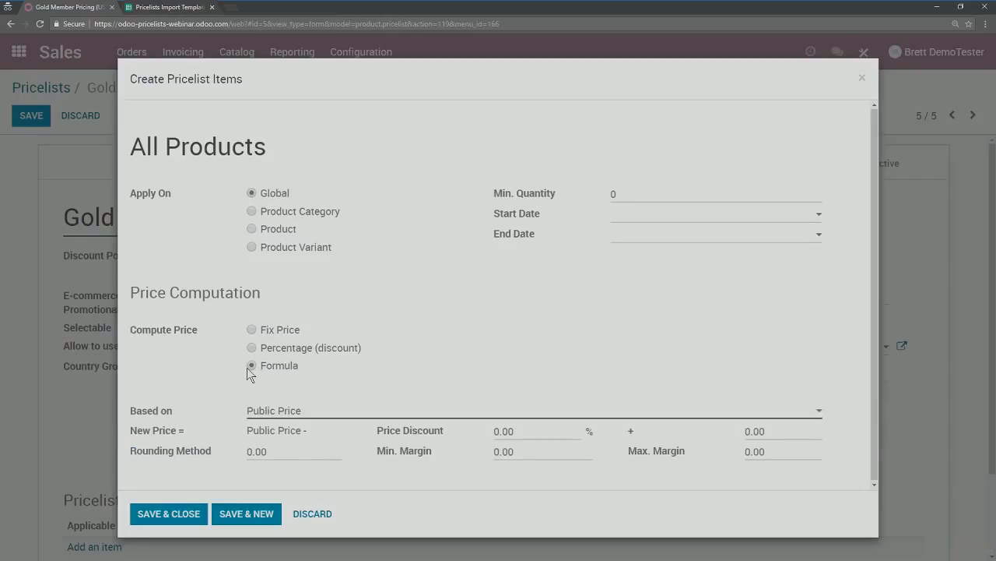
{"action": "left_click", "coordinate": [540, 433]}
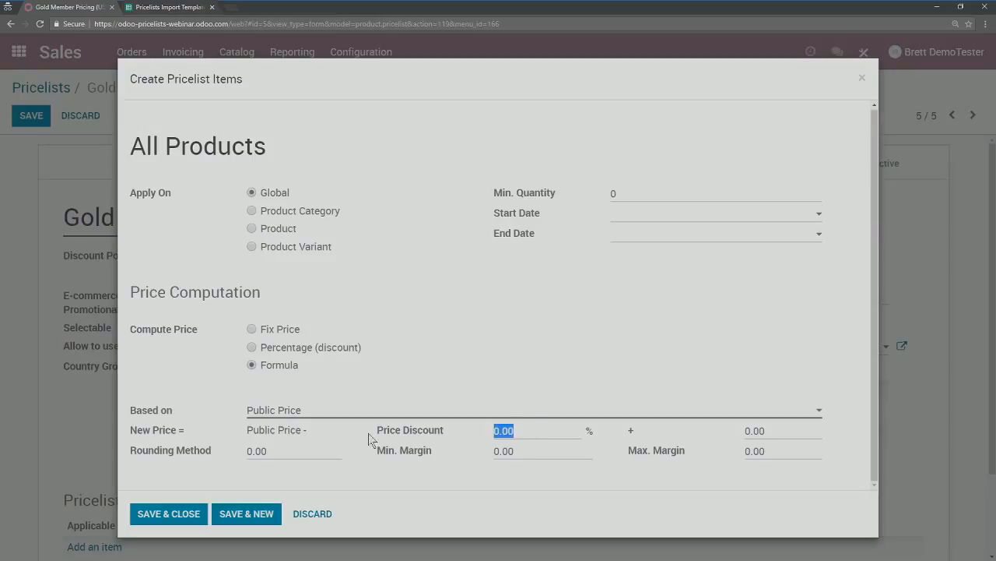
{"action": "type", "text": "10"}
Step: Select the formula's surcharge field and close the stray new browser tab
{"action": "left_click", "coordinate": [252, 451]}
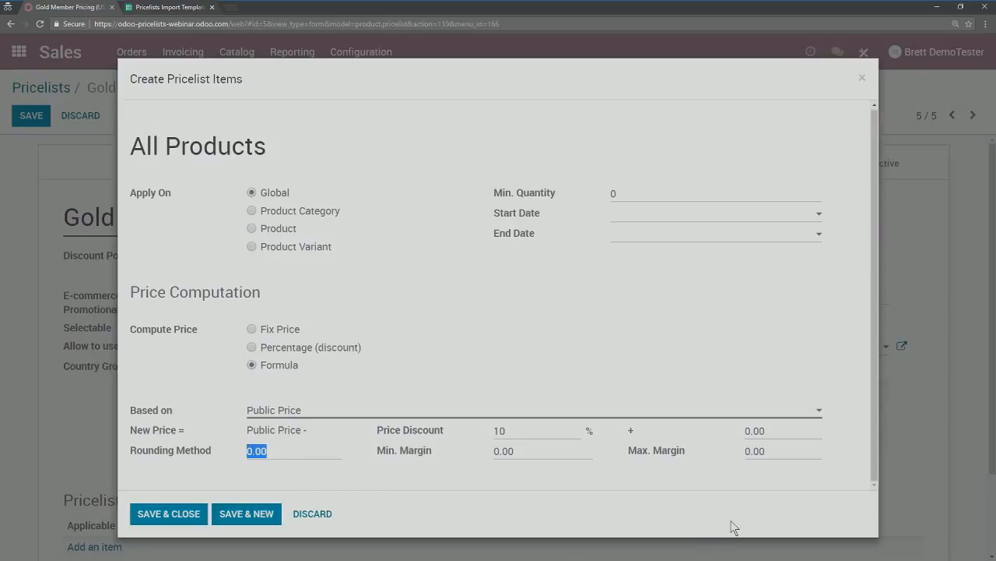
{"action": "left_click", "coordinate": [774, 433]}
{"action": "left_click", "coordinate": [775, 432]}
{"action": "left_click", "coordinate": [703, 434]}
{"action": "left_click", "coordinate": [759, 433]}
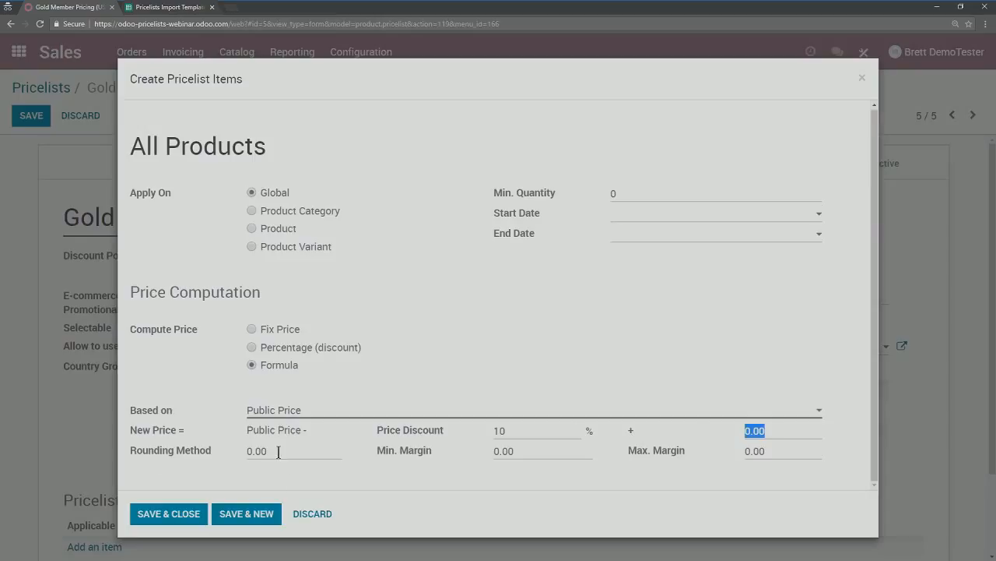
{"action": "left_click", "coordinate": [230, 7]}
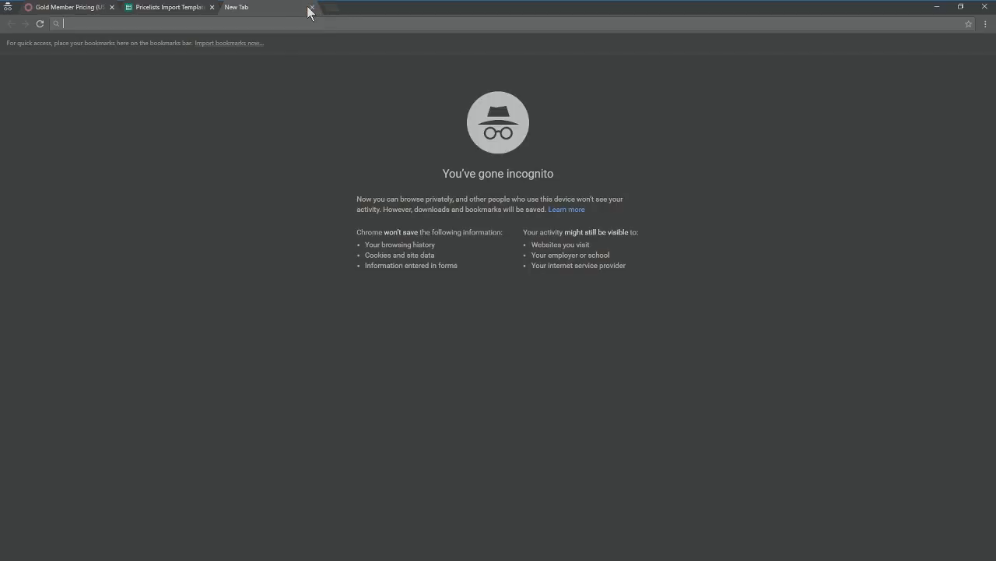
{"action": "left_click", "coordinate": [312, 9]}
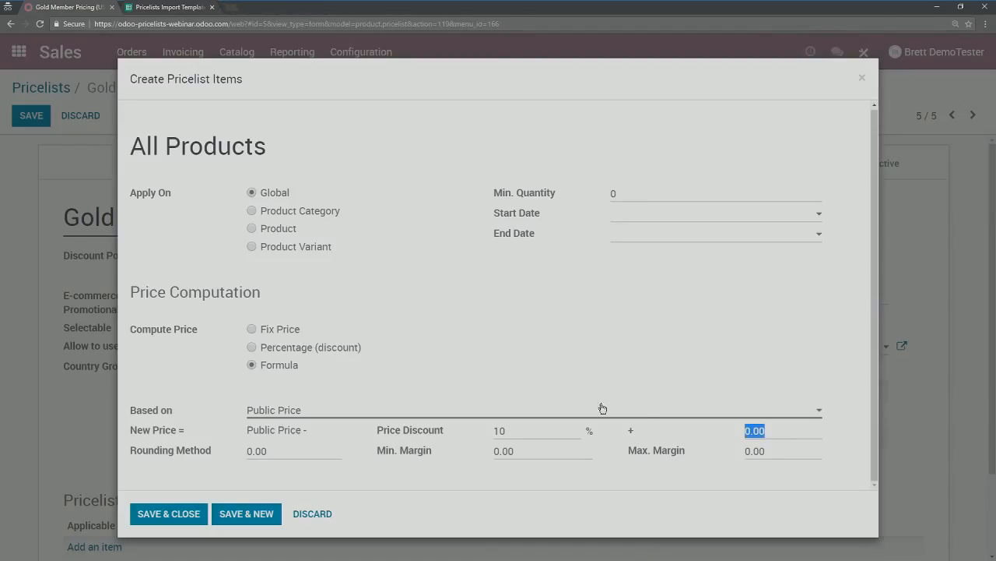
Step: Add a 10 surcharge to the formula and set its Rounding Method to .99
{"action": "type", "text": "10"}
{"action": "key", "text": "Tab"}
{"action": "key", "text": "BackSpace"}
{"action": "type", "text": ".99"}
{"action": "left_click", "coordinate": [280, 455]}
Step: Base the formula on Cost instead of Public Price and save the pricelist item
{"action": "left_click", "coordinate": [270, 414]}
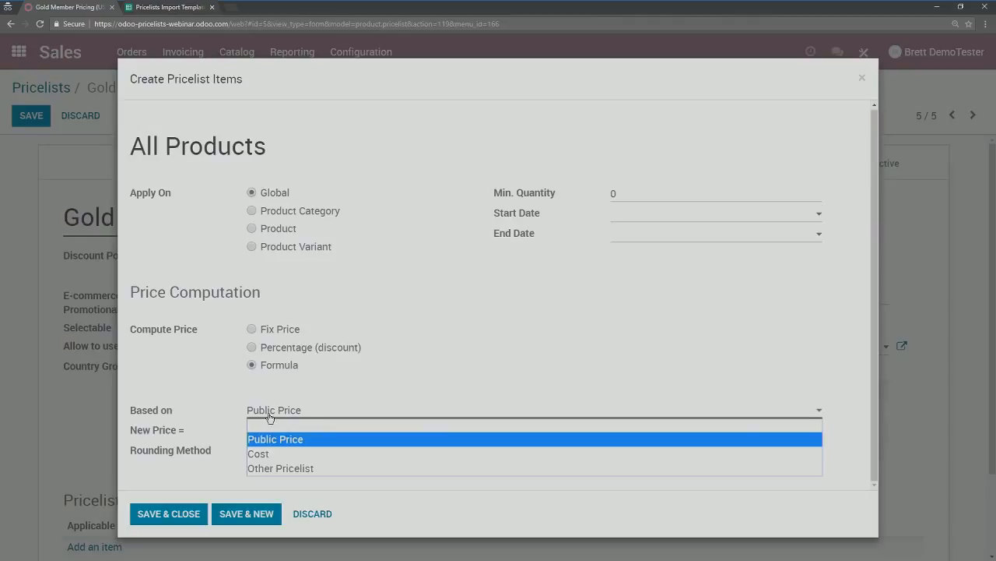
{"action": "left_click", "coordinate": [274, 455]}
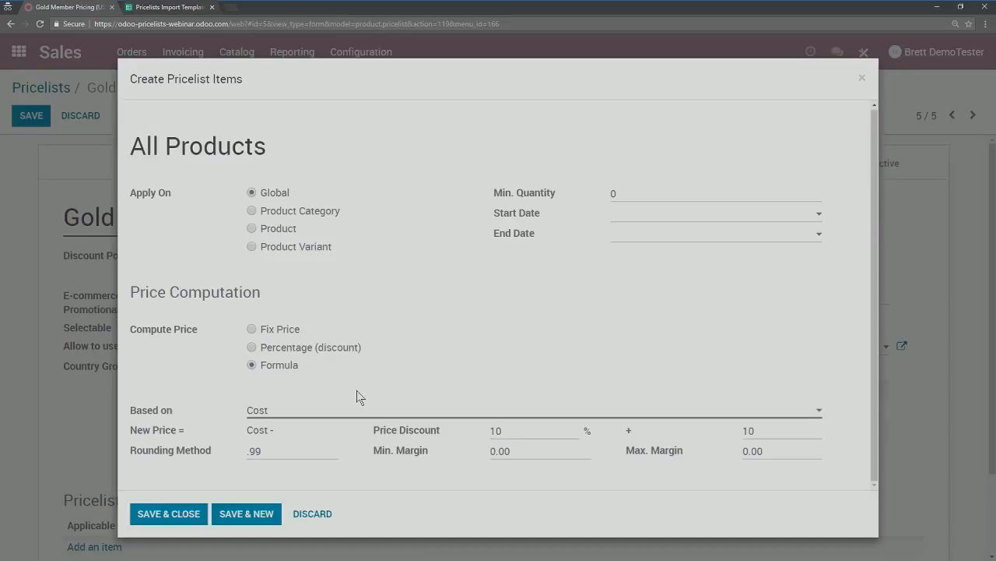
{"action": "left_click", "coordinate": [295, 413]}
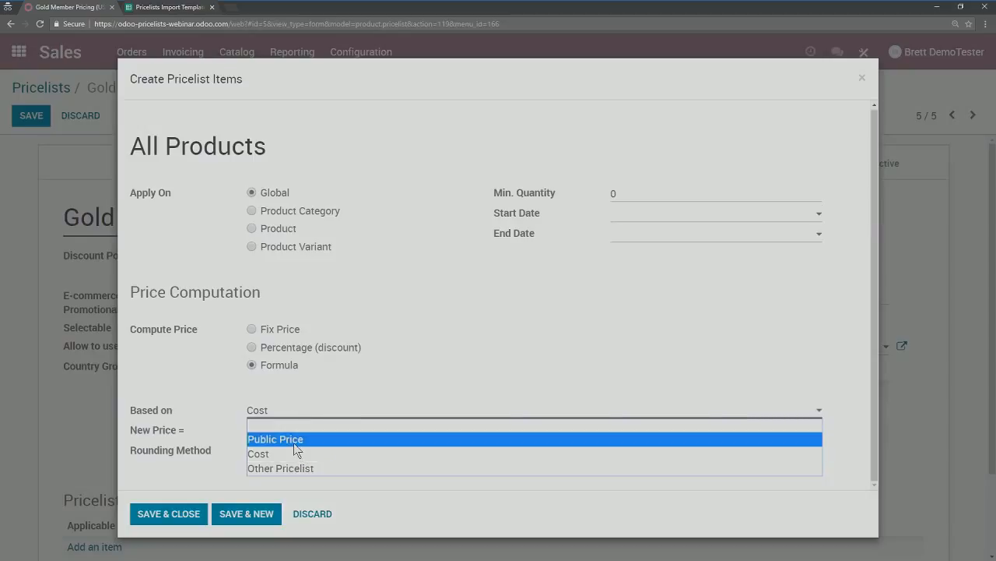
{"action": "left_click", "coordinate": [294, 440]}
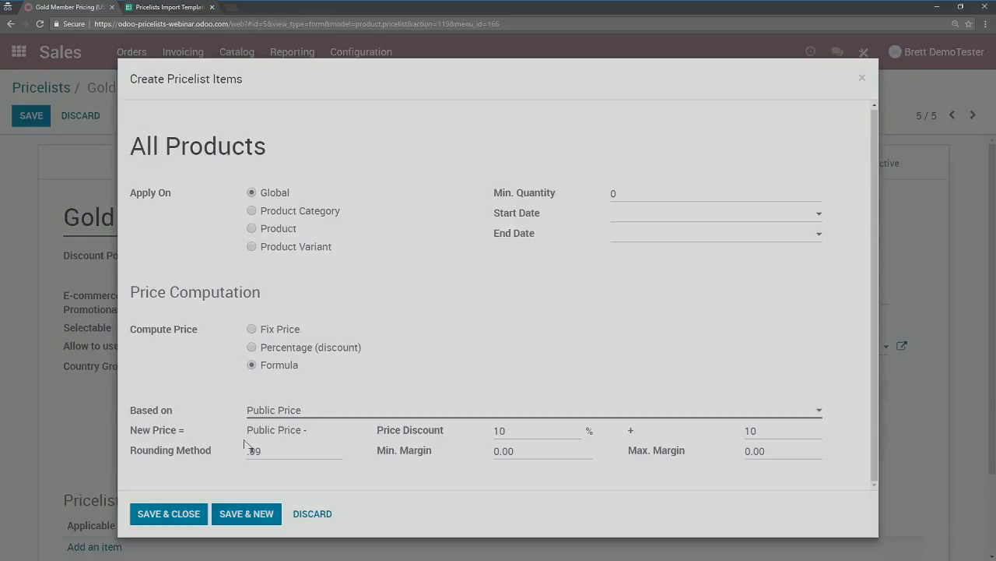
{"action": "left_click", "coordinate": [316, 415]}
{"action": "left_click", "coordinate": [293, 454]}
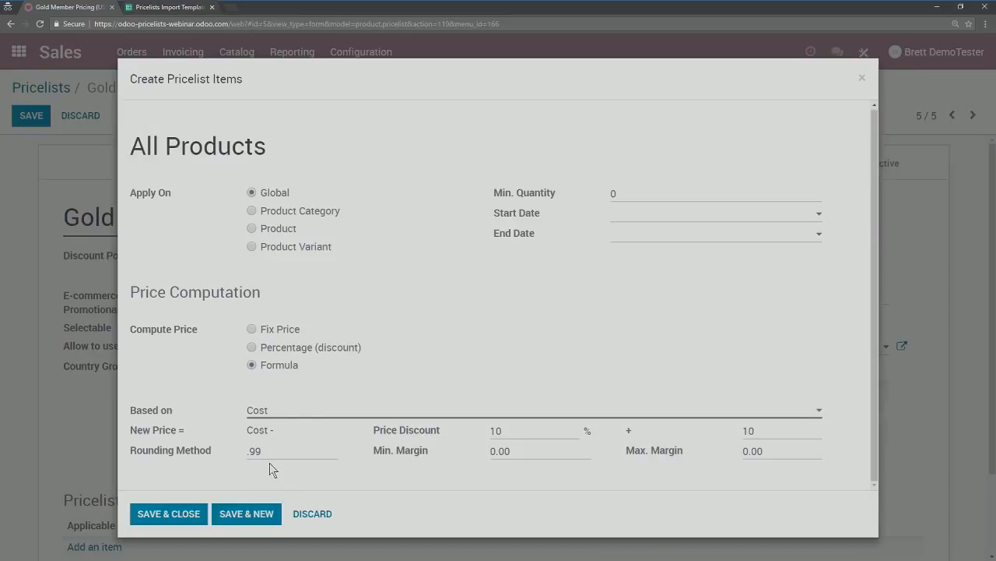
{"action": "left_click", "coordinate": [177, 511]}
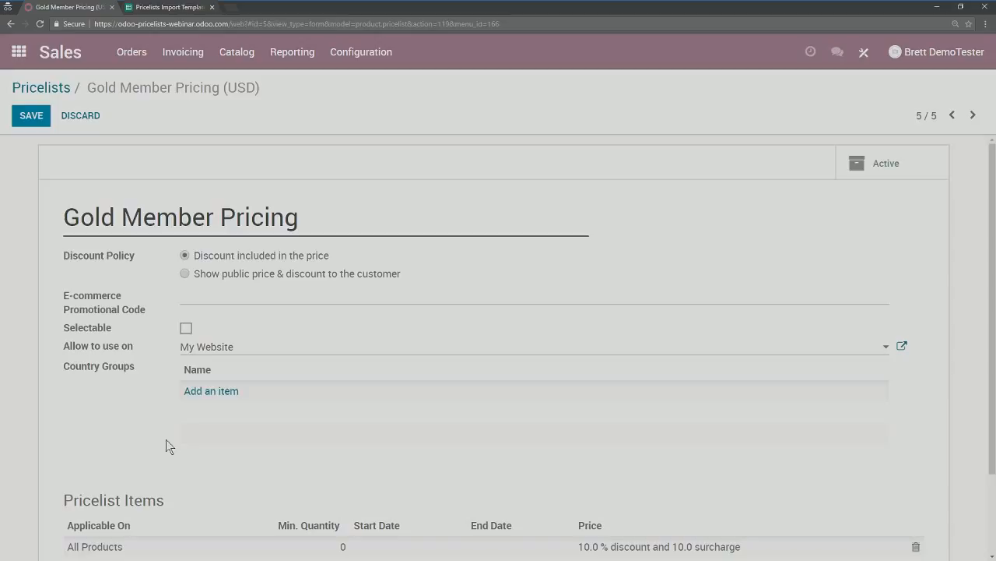
{"action": "scroll", "coordinate": [612, 451], "scroll_direction": "down", "scroll_amount": 2}
{"action": "scroll", "coordinate": [156, 383], "scroll_direction": "up", "scroll_amount": 2}
{"action": "scroll", "coordinate": [140, 381], "scroll_direction": "down", "scroll_amount": 1}
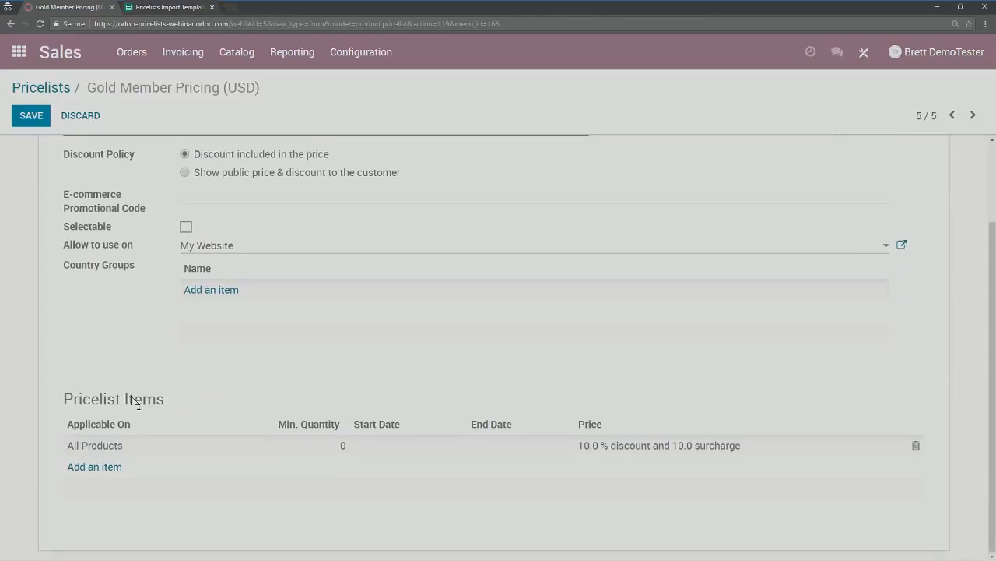
{"action": "scroll", "coordinate": [117, 296], "scroll_direction": "up", "scroll_amount": 1}
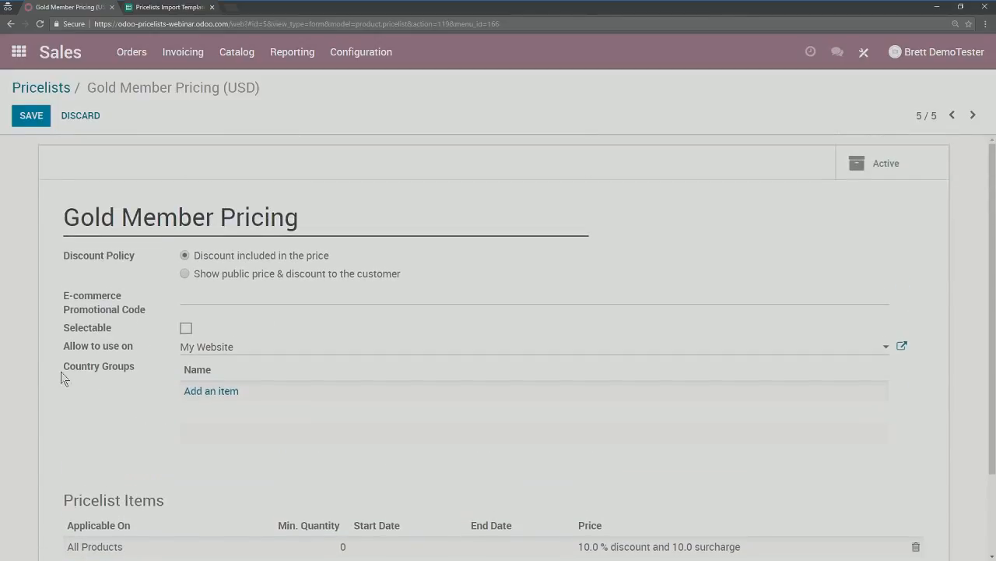
{"action": "scroll", "coordinate": [51, 393], "scroll_direction": "down", "scroll_amount": 1}
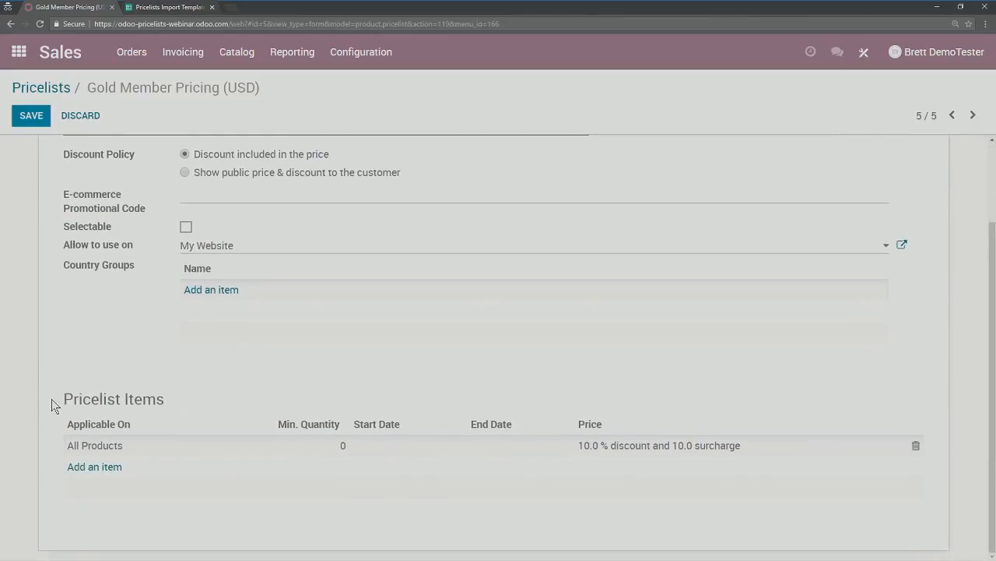
Step: Rebase the rule on Public Price and apply it only to the Tiger Costume product
{"action": "left_click", "coordinate": [609, 448]}
{"action": "left_click", "coordinate": [781, 430]}
{"action": "left_click", "coordinate": [261, 413]}
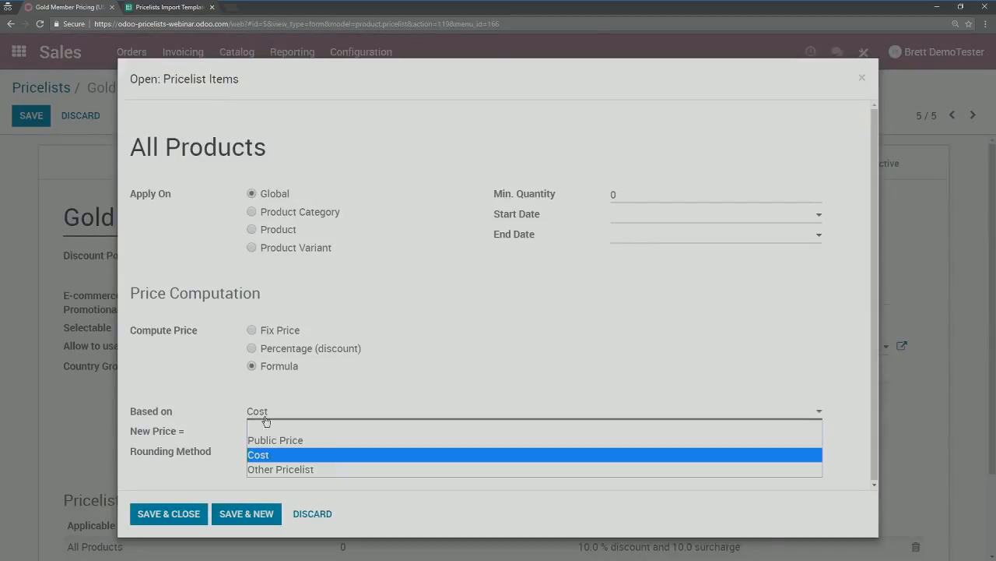
{"action": "left_click", "coordinate": [281, 438]}
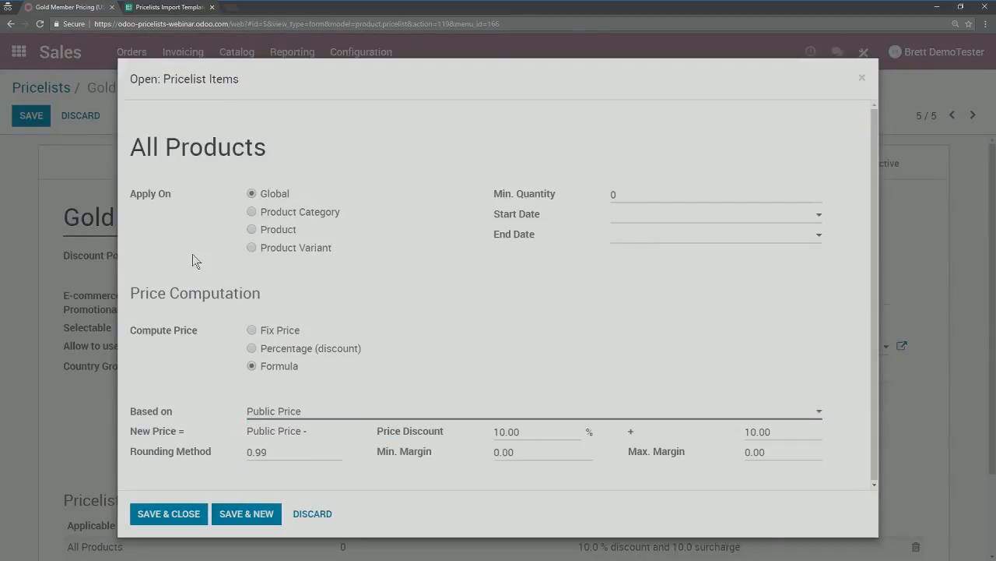
{"action": "left_click", "coordinate": [252, 230]}
{"action": "left_click", "coordinate": [284, 270]}
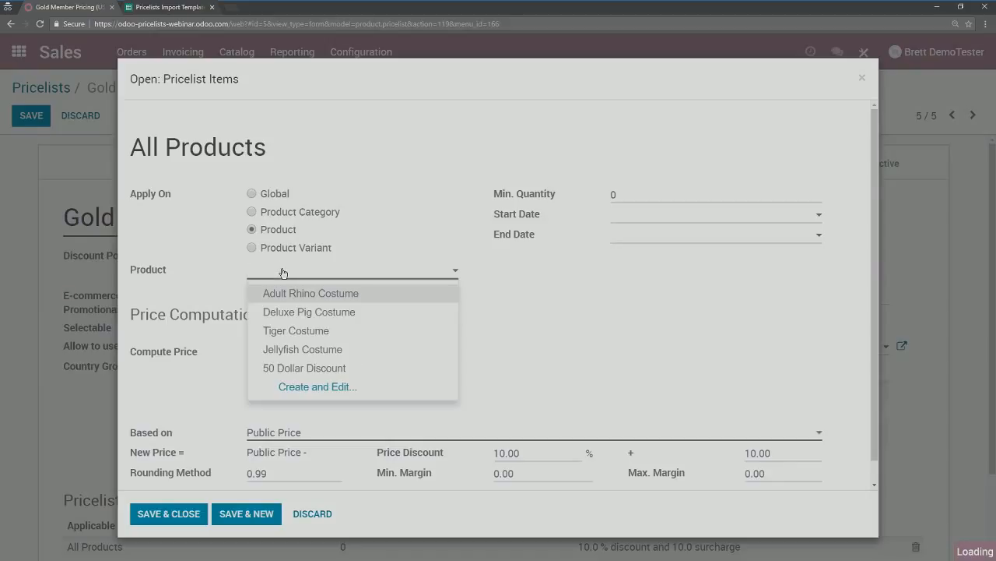
{"action": "left_click", "coordinate": [296, 332]}
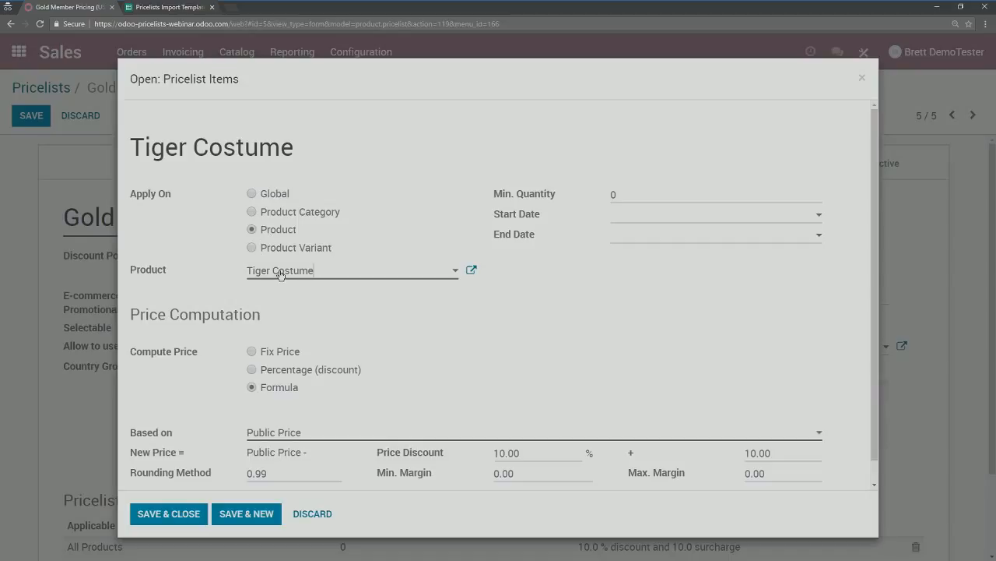
Step: Clear the surcharge, set a 7% discount, and save the rule and the pricelist
{"action": "scroll", "coordinate": [418, 324], "scroll_direction": "down", "scroll_amount": 1}
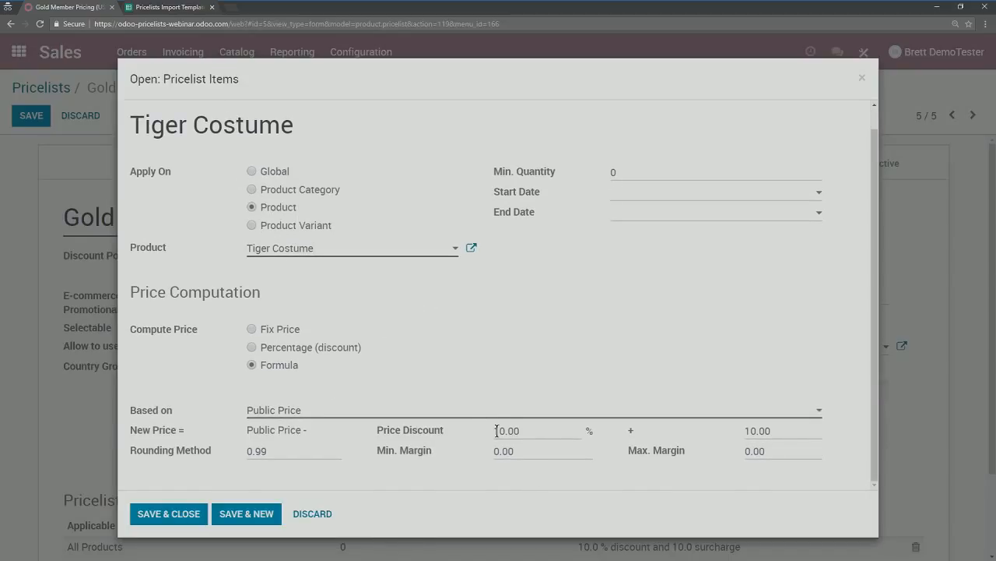
{"action": "double_click", "coordinate": [789, 432]}
{"action": "key", "text": "BackSpace"}
{"action": "double_click", "coordinate": [526, 430]}
{"action": "type", "text": "7"}
{"action": "left_click", "coordinate": [168, 514]}
{"action": "left_click", "coordinate": [29, 117]}
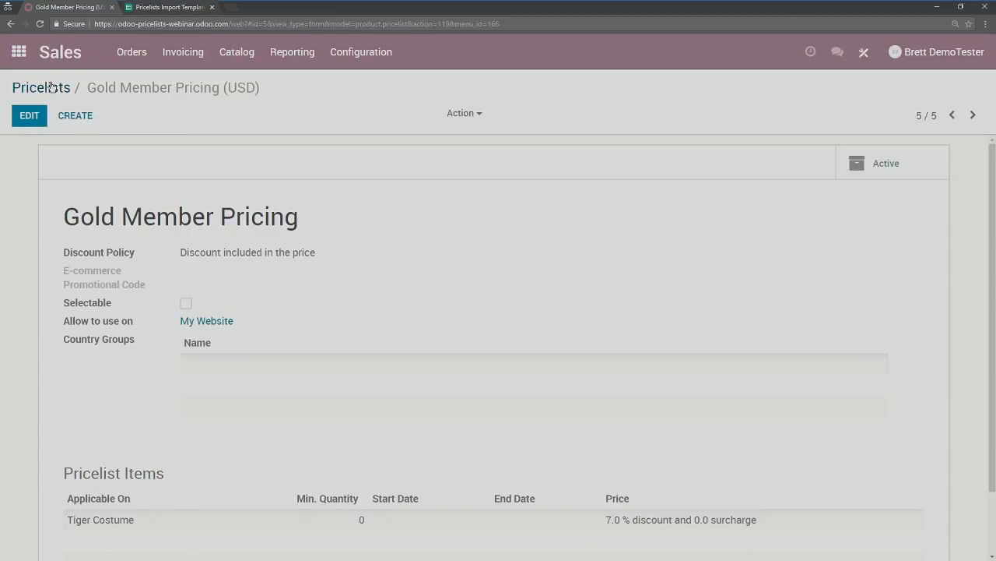
Step: Start a new quotation and create a new gold-member customer for it
{"action": "left_click", "coordinate": [140, 61]}
{"action": "left_click", "coordinate": [143, 101]}
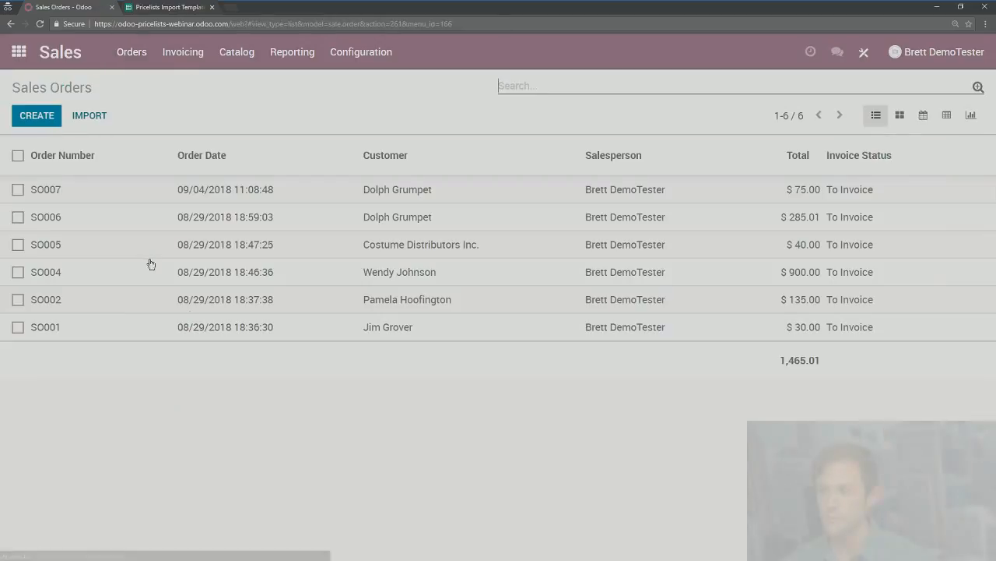
{"action": "left_click", "coordinate": [44, 117]}
{"action": "left_click", "coordinate": [208, 250]}
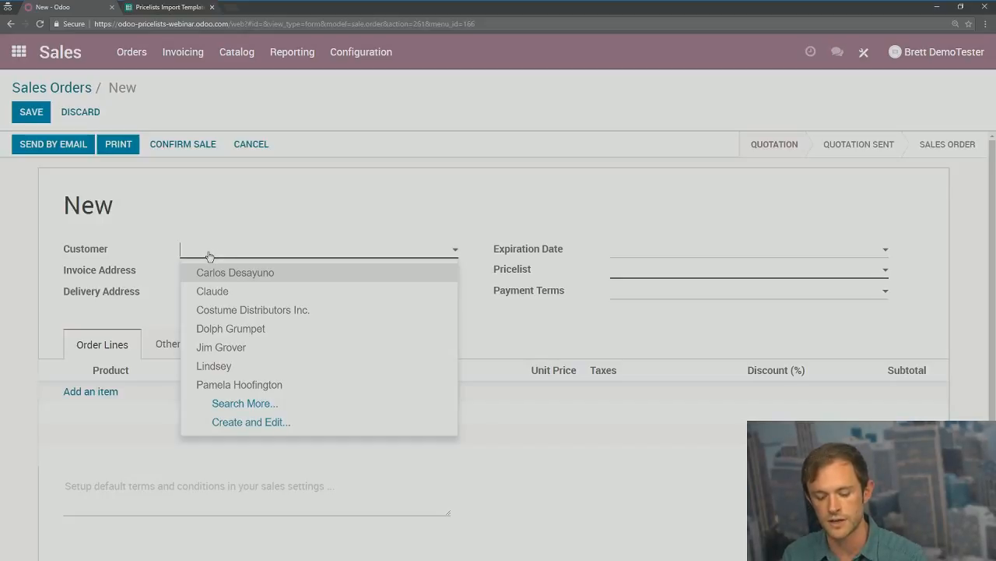
{"action": "type", "text": "Peggy Gold Member"}
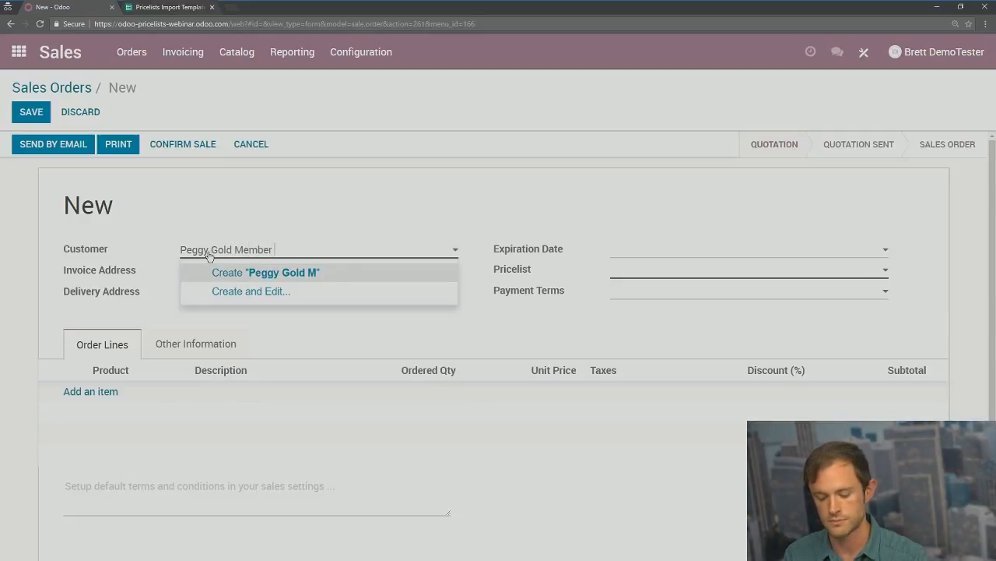
{"action": "left_click", "coordinate": [248, 273]}
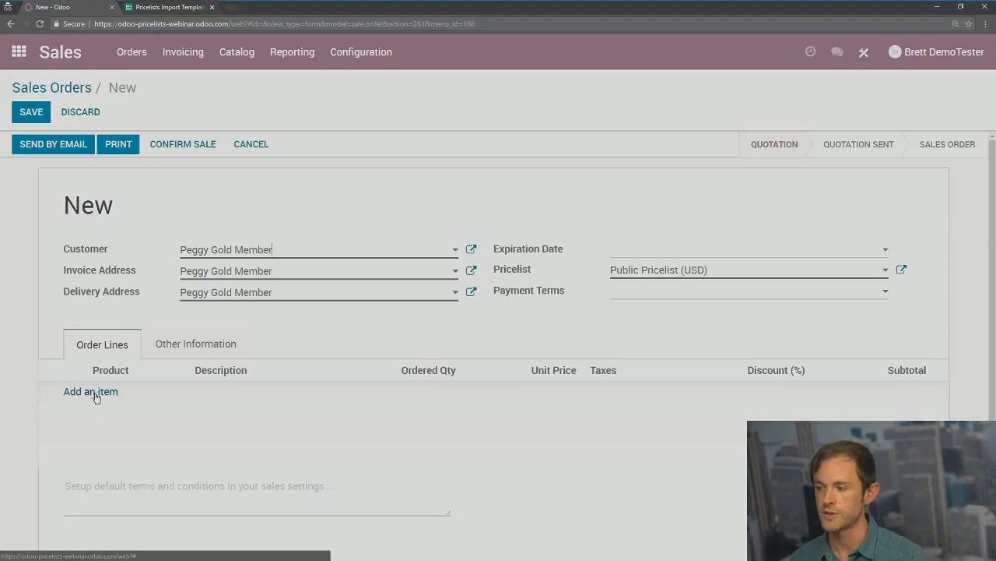
Step: Apply Gold Member Pricing (USD), add a Tiger Costume line, and save quotation SO012
{"action": "left_click", "coordinate": [691, 271]}
{"action": "left_click", "coordinate": [682, 311]}
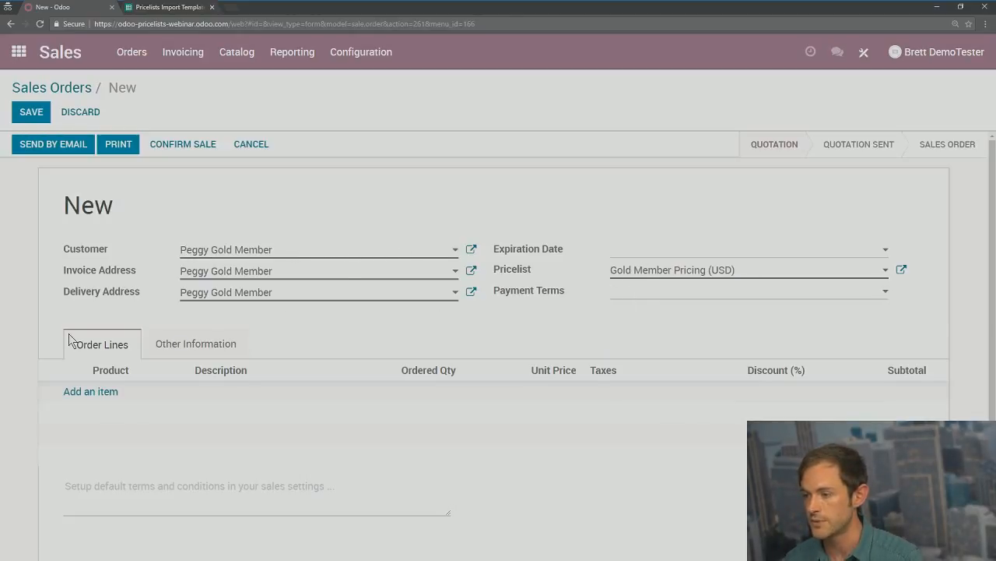
{"action": "left_click", "coordinate": [90, 392]}
{"action": "left_click", "coordinate": [109, 397]}
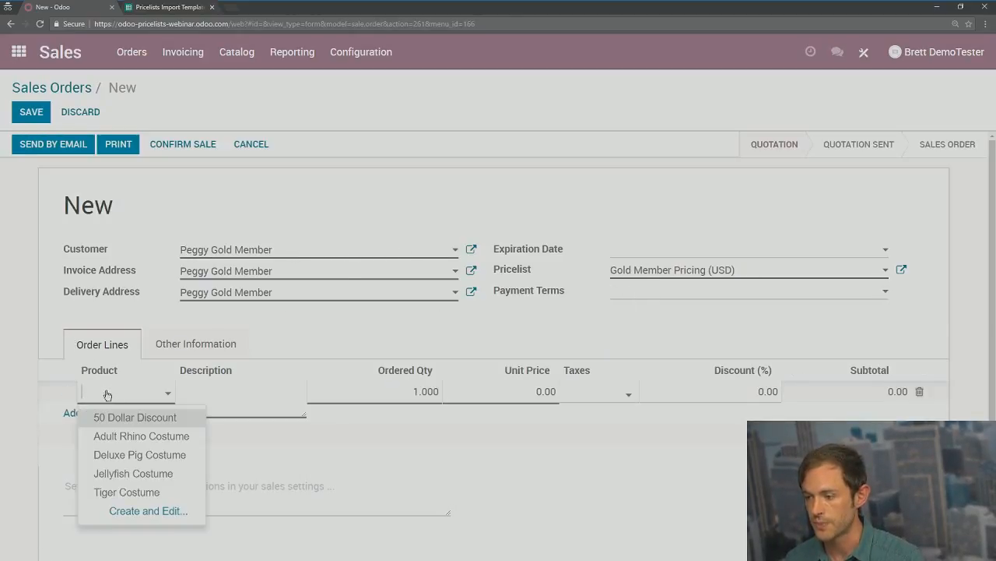
{"action": "left_click", "coordinate": [482, 337]}
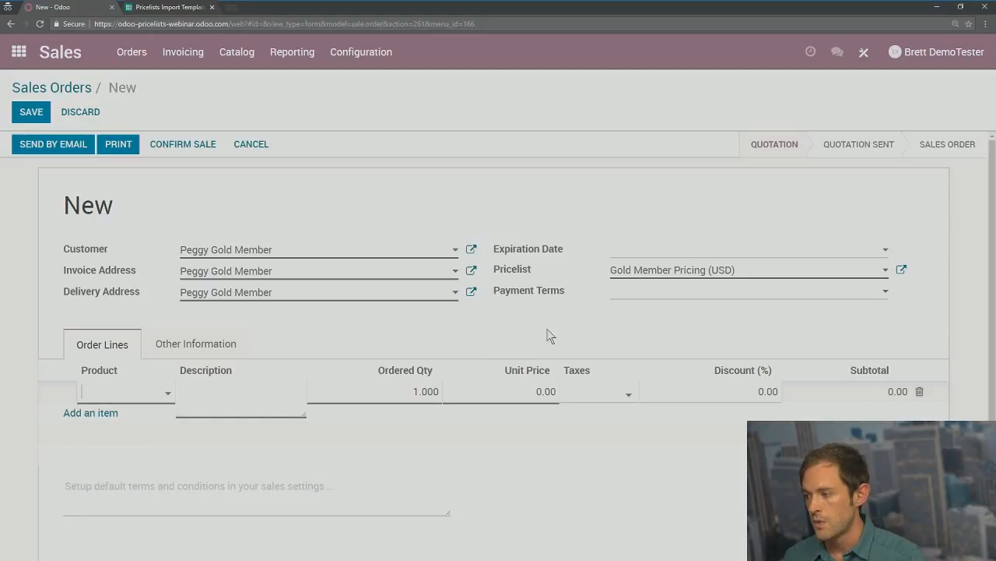
{"action": "key", "text": "alt+s"}
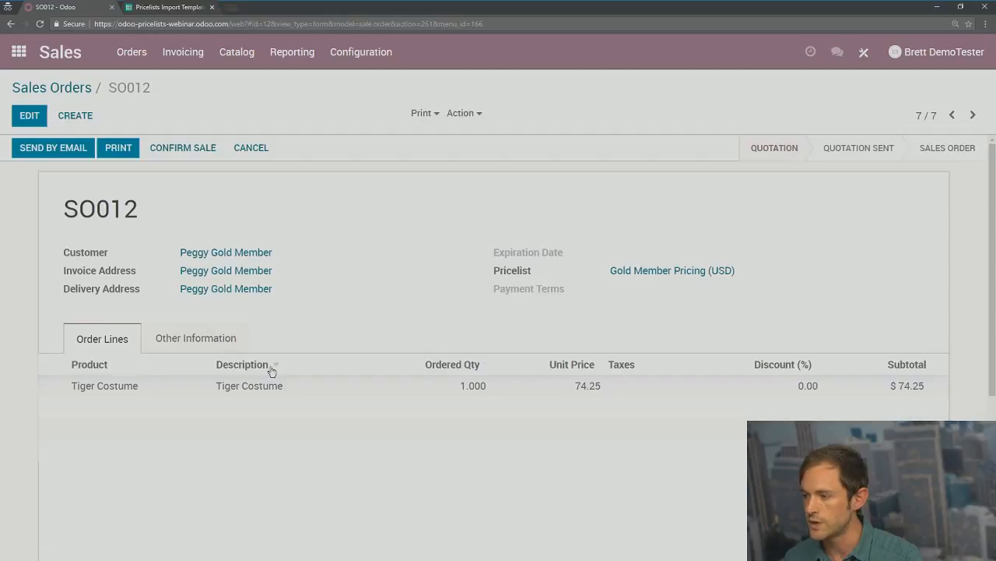
Step: Inspect SO012's Tiger Costume line and product record, then return to the quotation
{"action": "left_click", "coordinate": [155, 386]}
{"action": "left_click", "coordinate": [280, 142]}
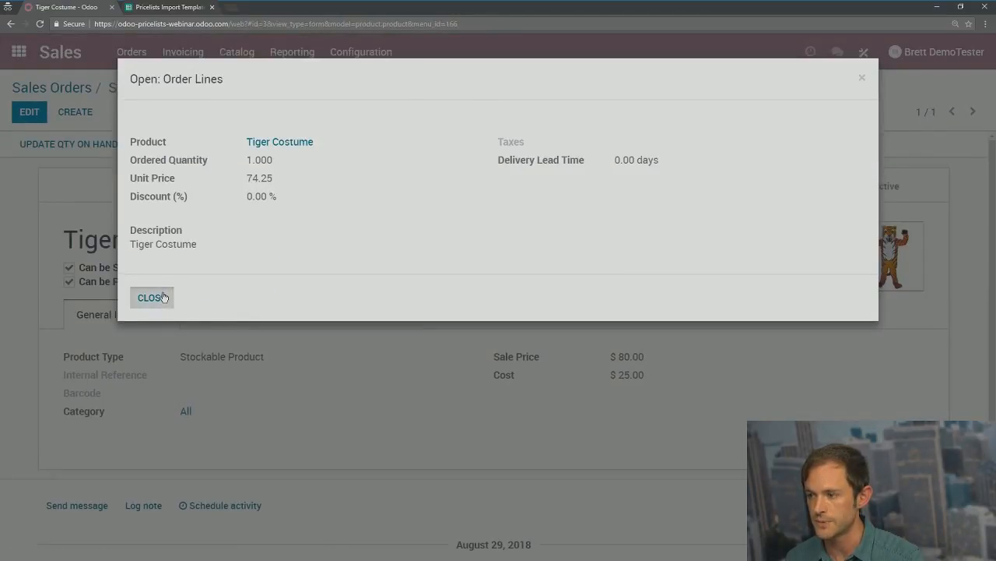
{"action": "left_click", "coordinate": [152, 298]}
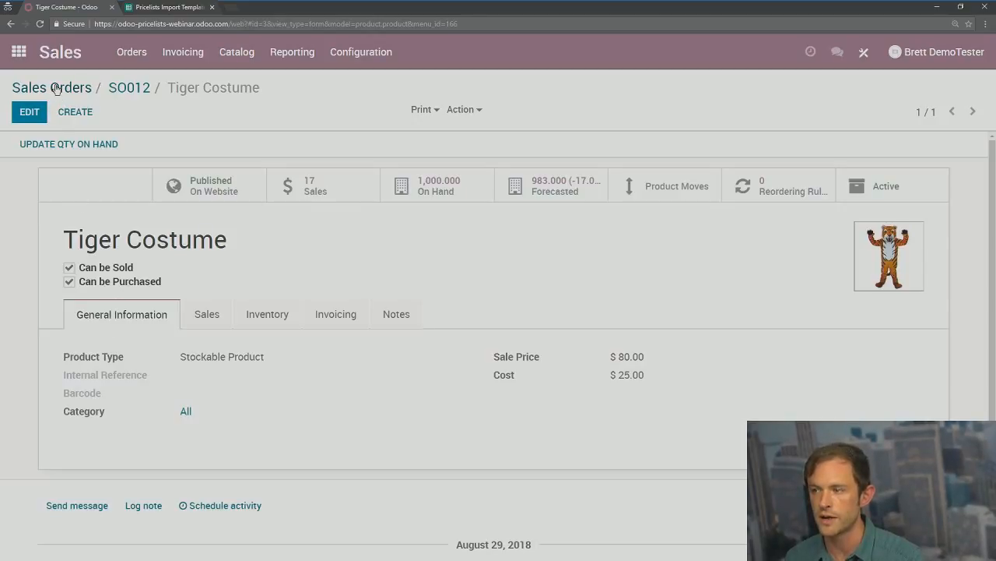
{"action": "left_click", "coordinate": [128, 87]}
Step: Change the Tiger Costume rule's Rounding Method to 1 and save Gold Member Pricing
{"action": "left_click", "coordinate": [226, 56]}
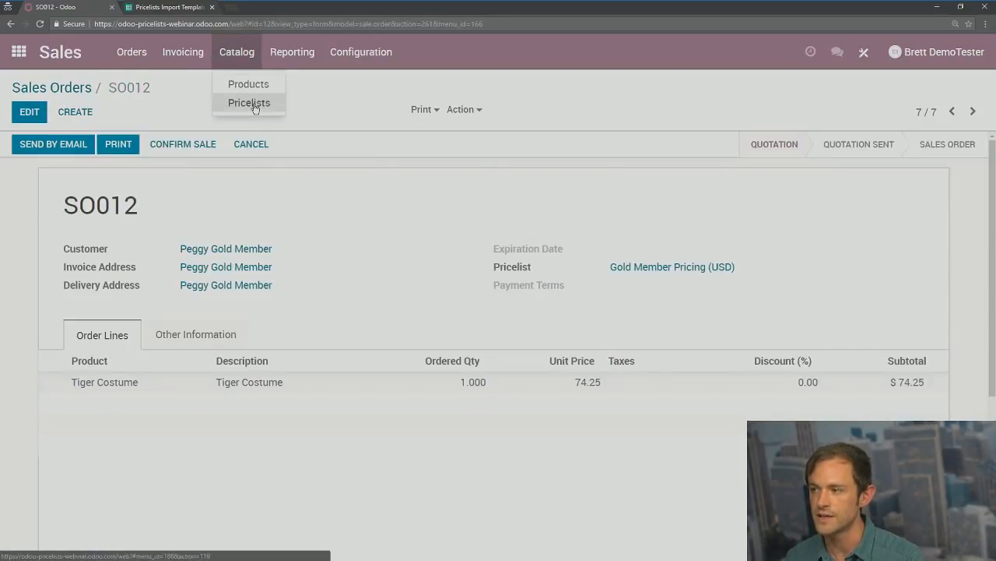
{"action": "left_click", "coordinate": [252, 104]}
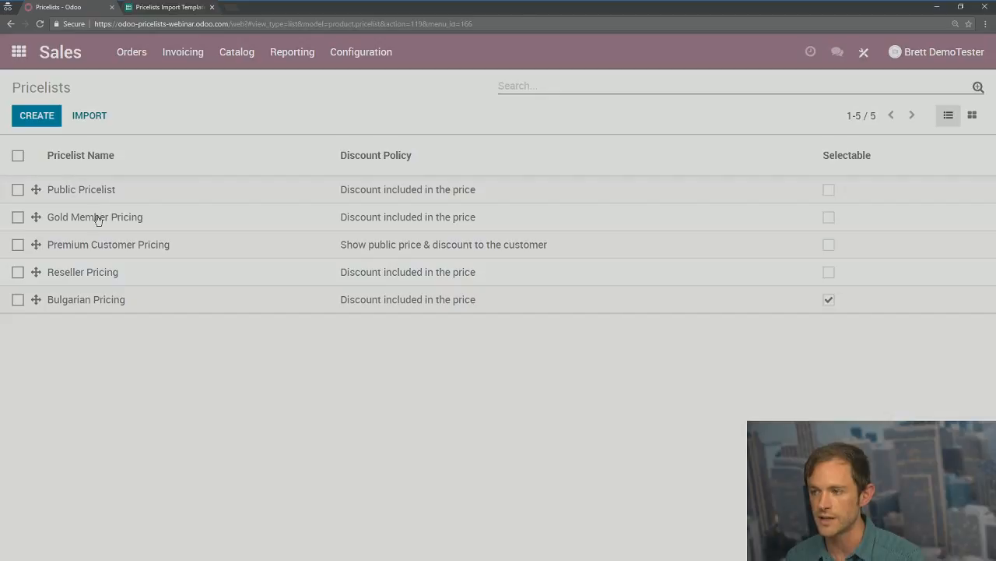
{"action": "left_click", "coordinate": [95, 216]}
{"action": "left_click", "coordinate": [28, 112]}
{"action": "scroll", "coordinate": [241, 537], "scroll_direction": "down", "scroll_amount": 2}
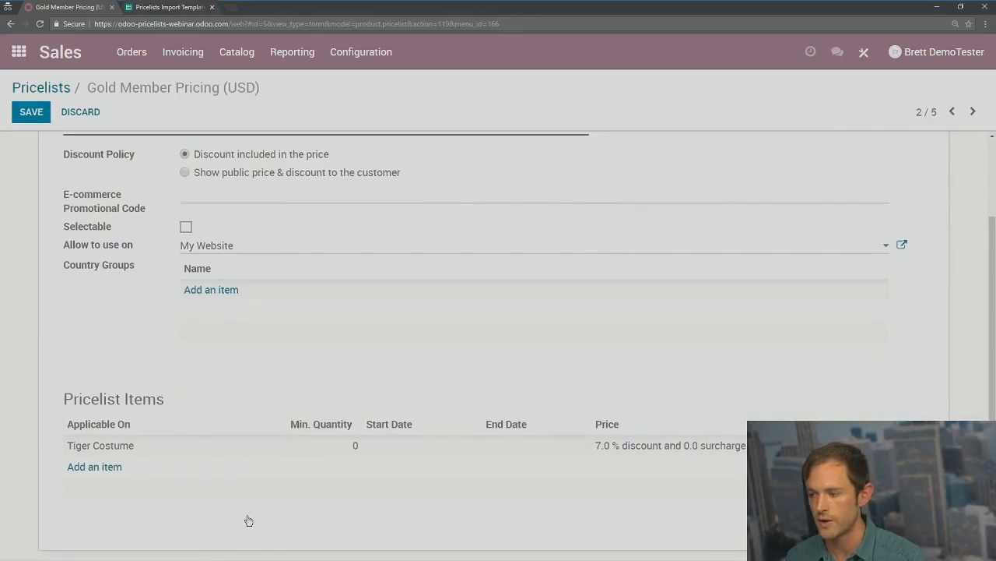
{"action": "left_click", "coordinate": [107, 454]}
{"action": "scroll", "coordinate": [306, 472], "scroll_direction": "down", "scroll_amount": 1}
{"action": "left_click_drag", "start_coordinate": [285, 454], "coordinate": [235, 479]}
{"action": "type", "text": "1"}
{"action": "left_click", "coordinate": [147, 512]}
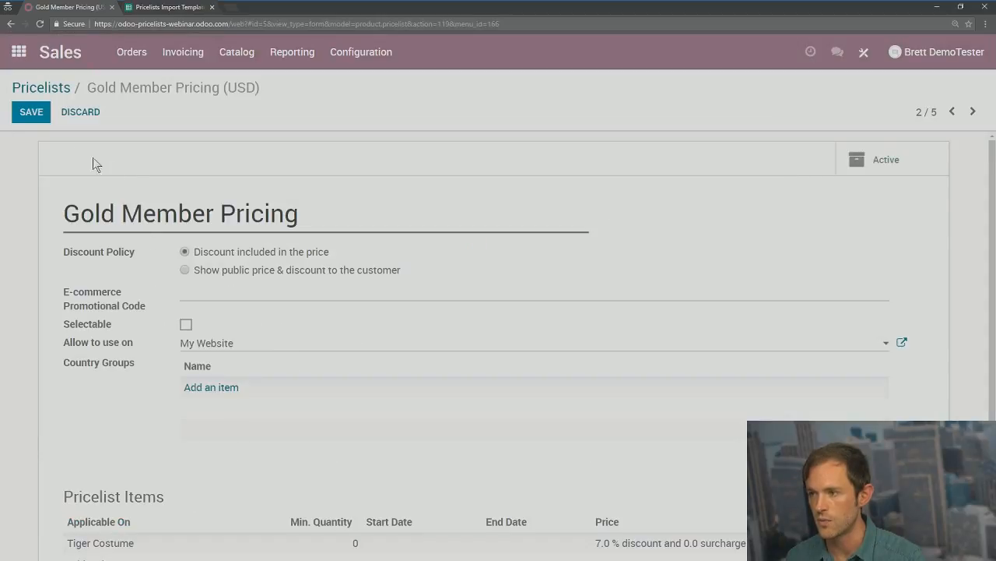
{"action": "left_click", "coordinate": [28, 114]}
Step: Recheck the Gold Member Pricing pricelist, then start a new quotation from Sales Orders
{"action": "left_click", "coordinate": [49, 89]}
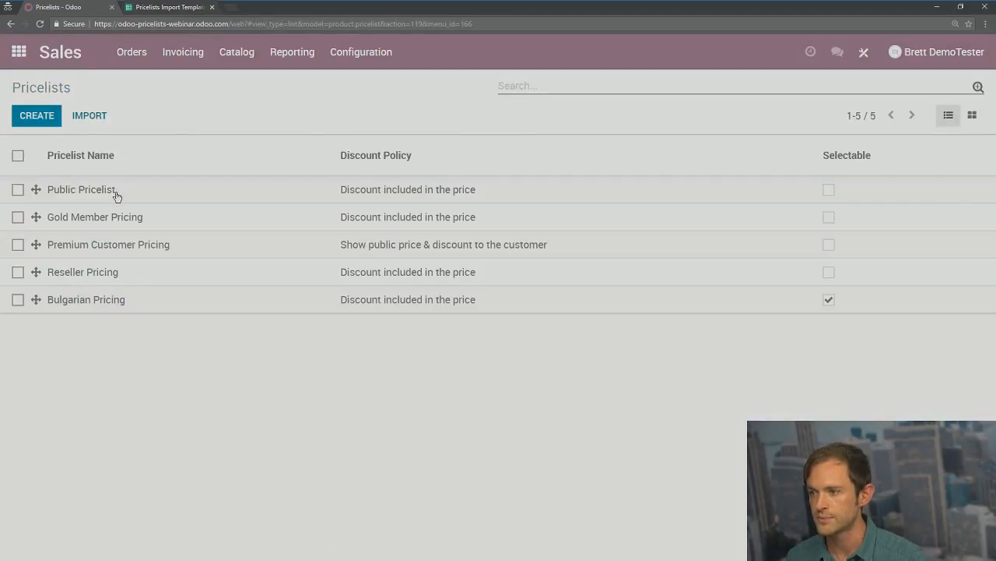
{"action": "left_click", "coordinate": [97, 226]}
{"action": "left_click", "coordinate": [131, 51]}
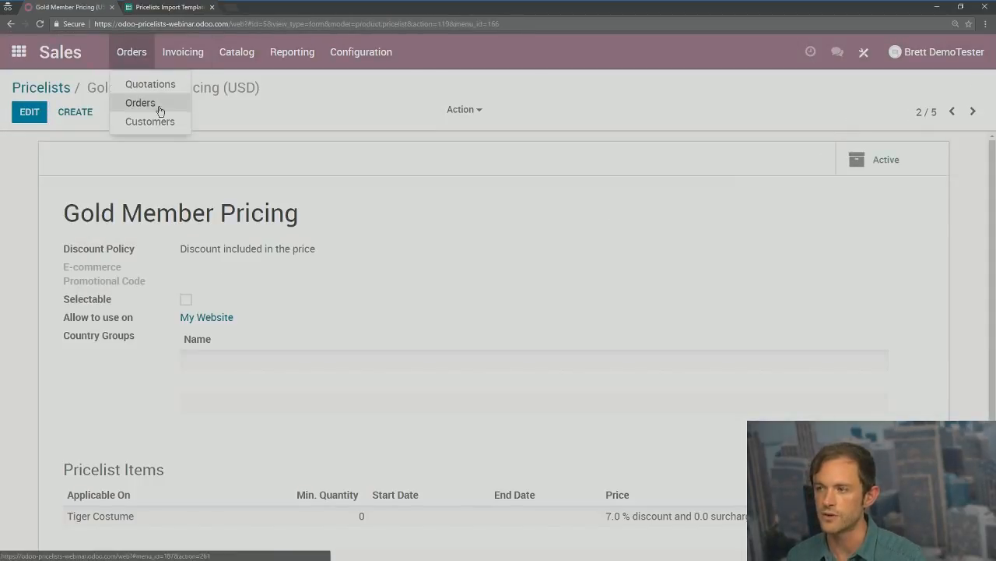
{"action": "left_click", "coordinate": [159, 107]}
{"action": "left_click", "coordinate": [23, 117]}
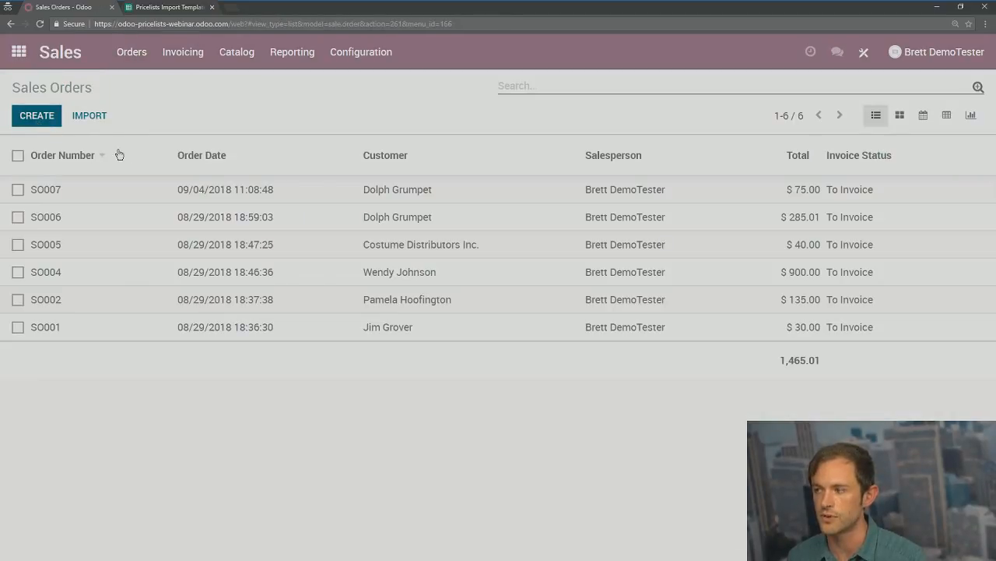
Step: Quote one Tiger Costume to the gold-member customer under Gold Member Pricing, priced 74.00, and save
{"action": "left_click", "coordinate": [229, 249]}
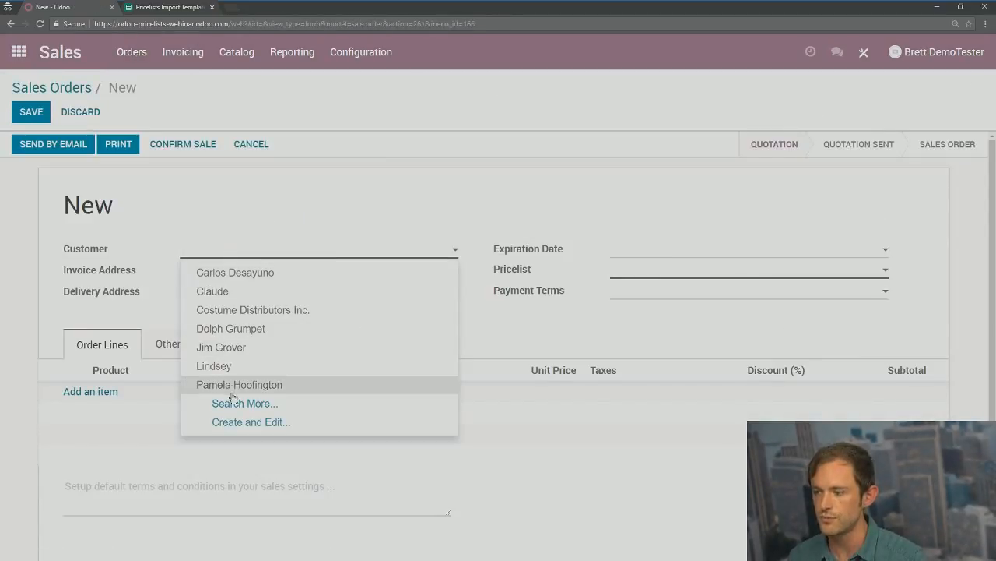
{"action": "type", "text": "peg"}
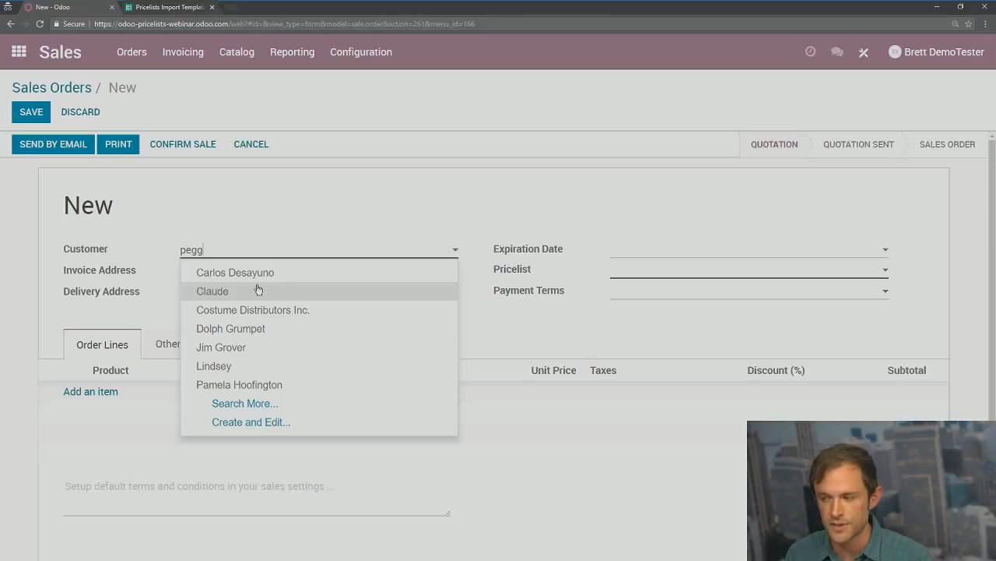
{"action": "type", "text": "g"}
{"action": "left_click", "coordinate": [247, 274]}
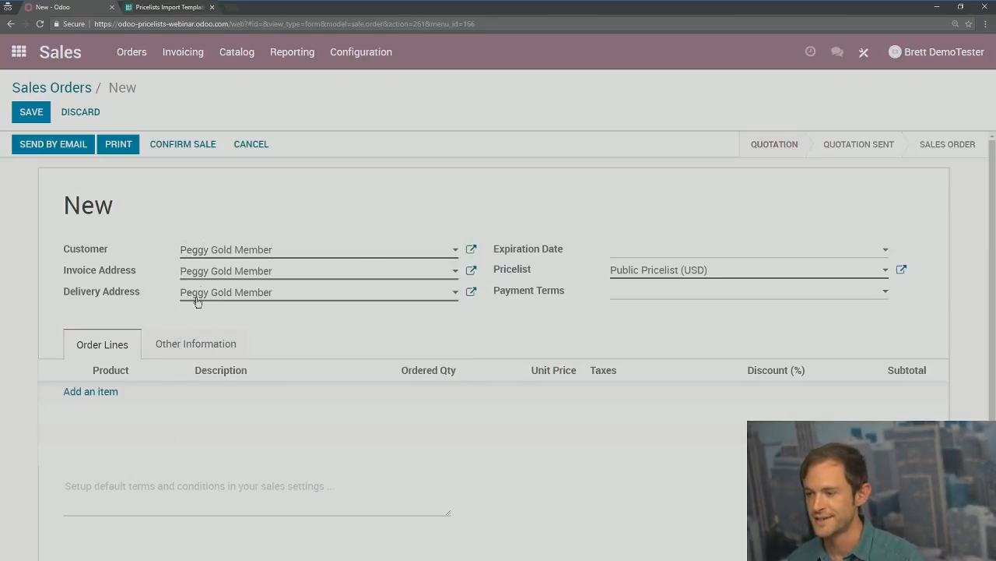
{"action": "left_click", "coordinate": [70, 392]}
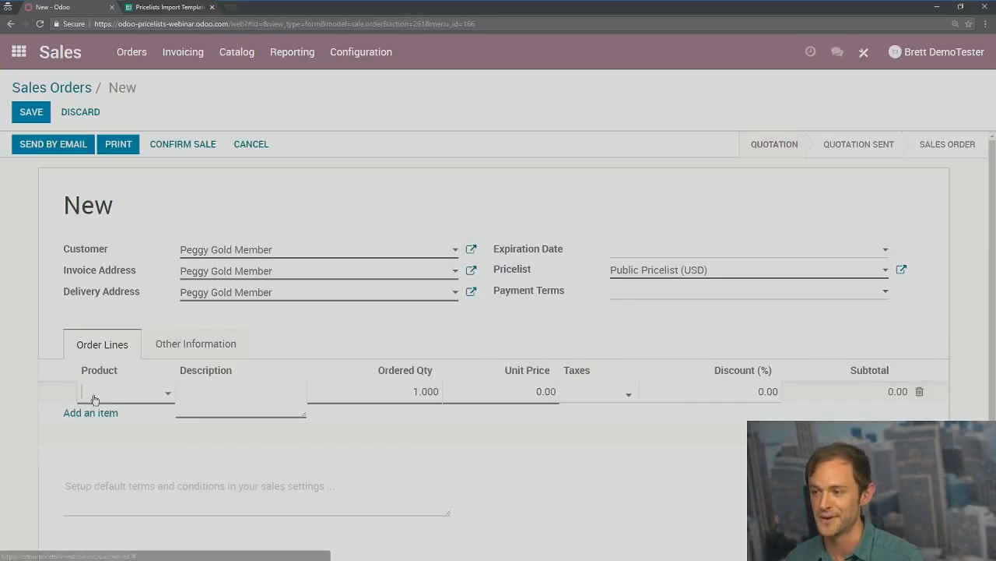
{"action": "left_click", "coordinate": [677, 269]}
{"action": "left_click", "coordinate": [668, 309]}
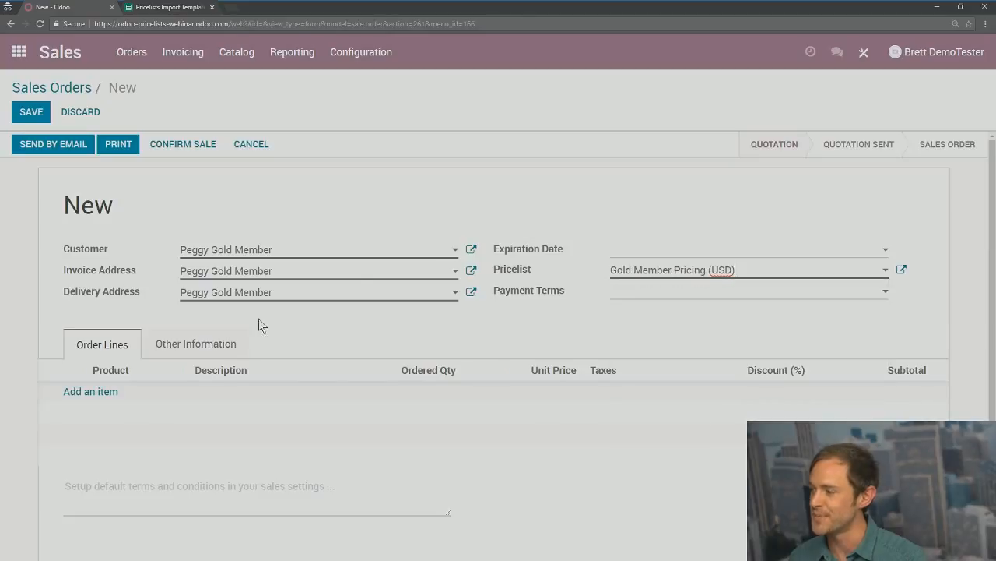
{"action": "left_click", "coordinate": [101, 403]}
{"action": "left_click", "coordinate": [104, 395]}
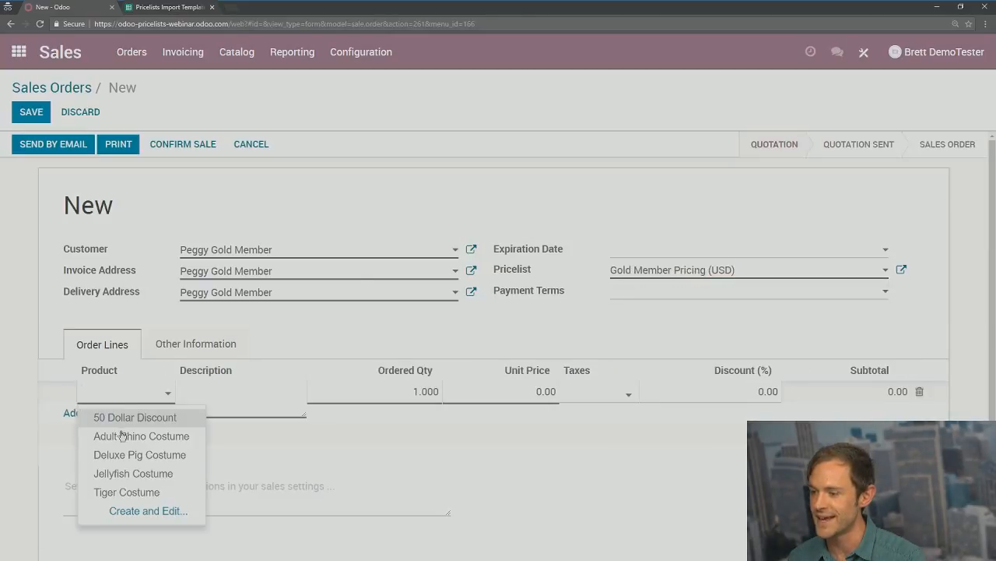
{"action": "left_click", "coordinate": [127, 492]}
{"action": "left_click", "coordinate": [557, 334]}
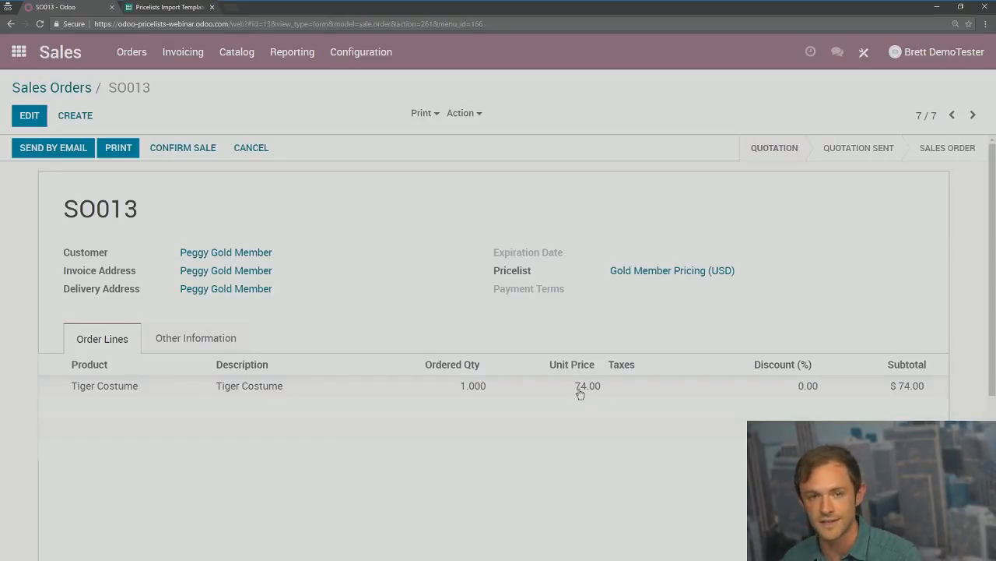
Step: Go to the Catalog > Pricelists list
{"action": "left_click", "coordinate": [437, 285]}
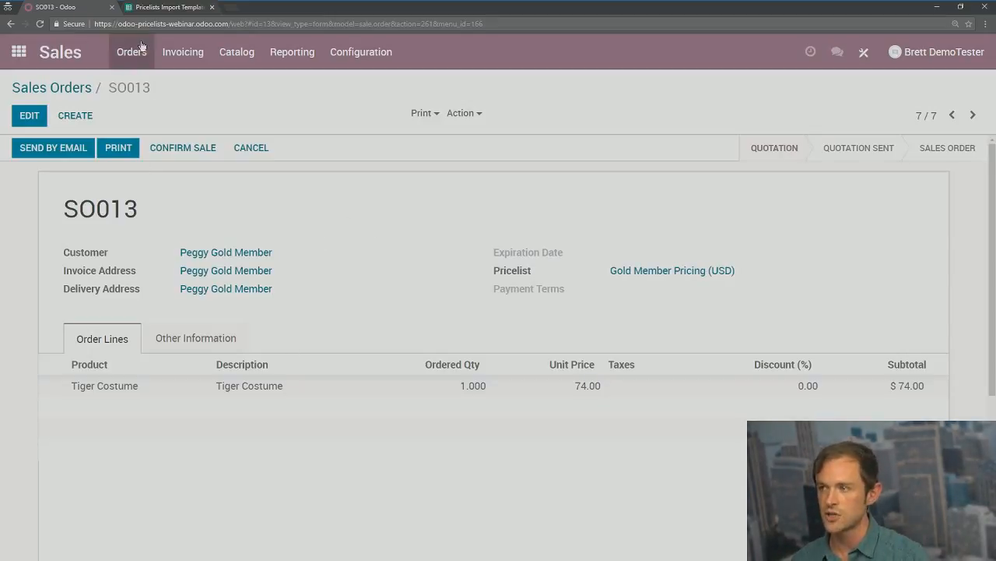
{"action": "left_click", "coordinate": [239, 51]}
{"action": "left_click", "coordinate": [257, 104]}
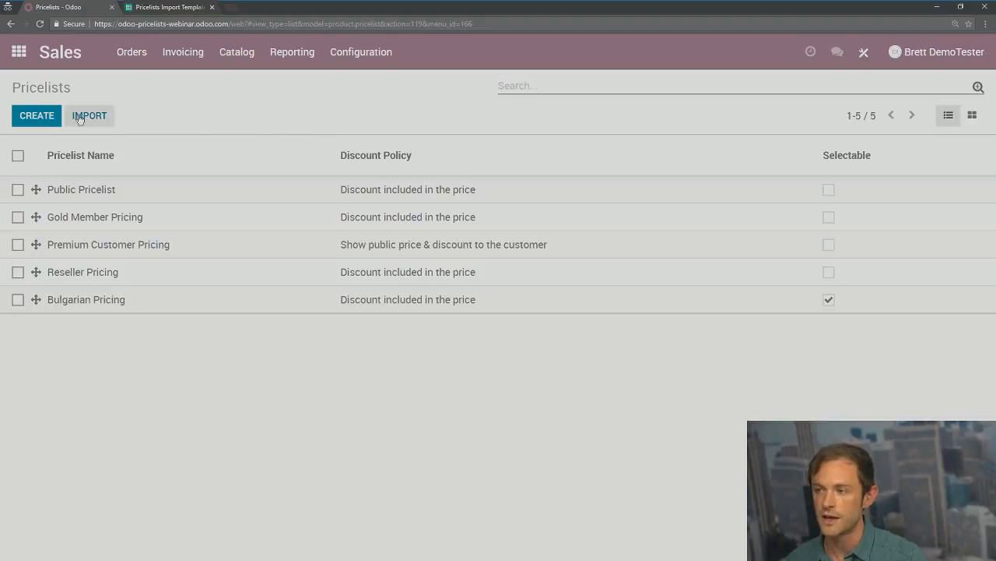
Step: Review the Pricelists Import Template's header row, item_ids/fixed_price column and iPad Mini entry
{"action": "left_click", "coordinate": [187, 10]}
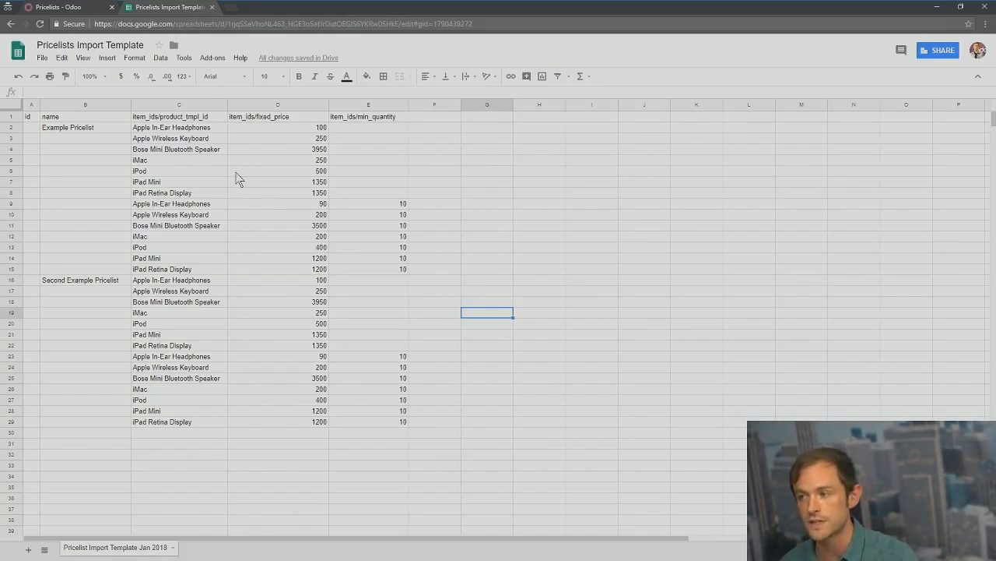
{"action": "left_click", "coordinate": [11, 114]}
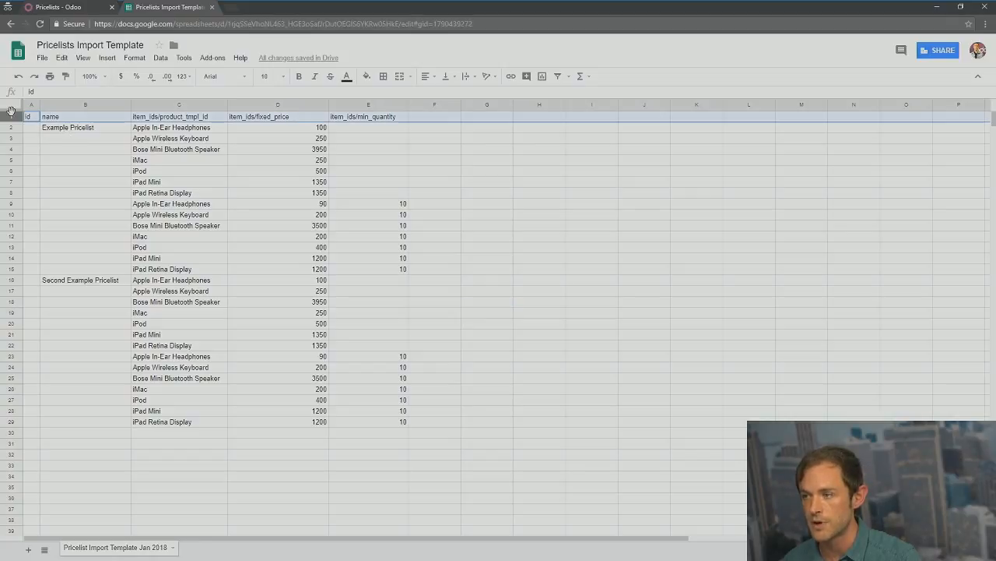
{"action": "left_click", "coordinate": [470, 174]}
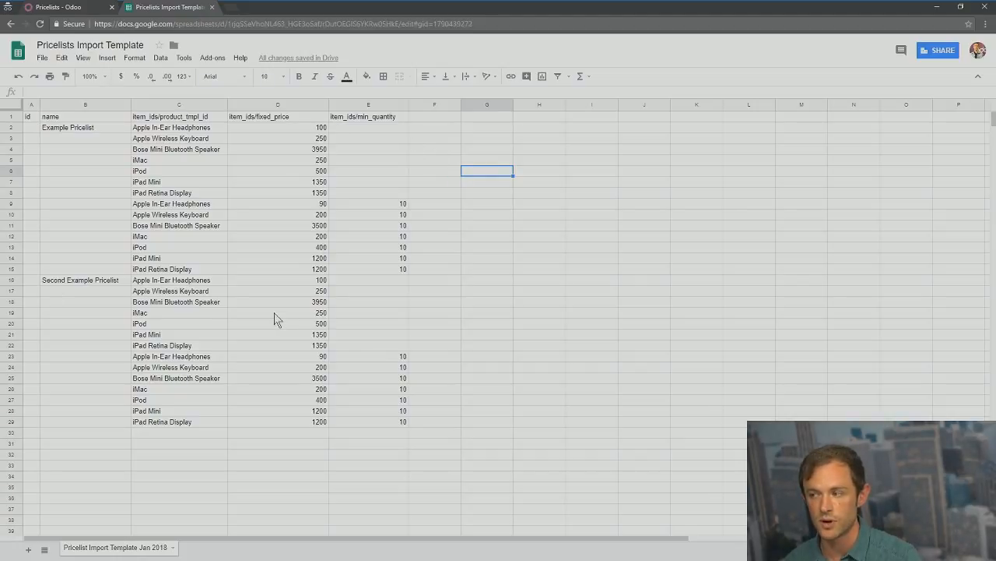
{"action": "left_click", "coordinate": [303, 117]}
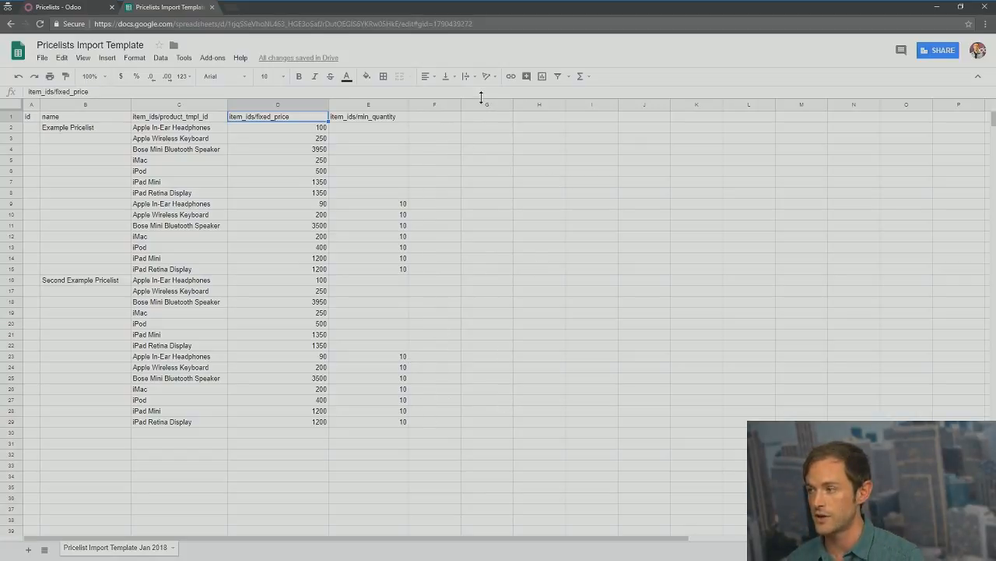
{"action": "left_click", "coordinate": [458, 138]}
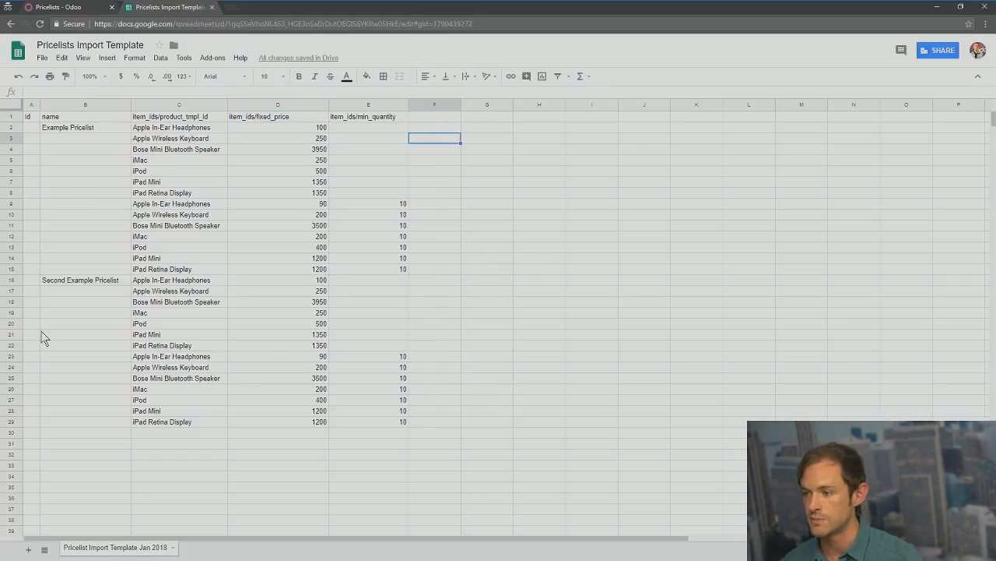
{"action": "left_click", "coordinate": [171, 258]}
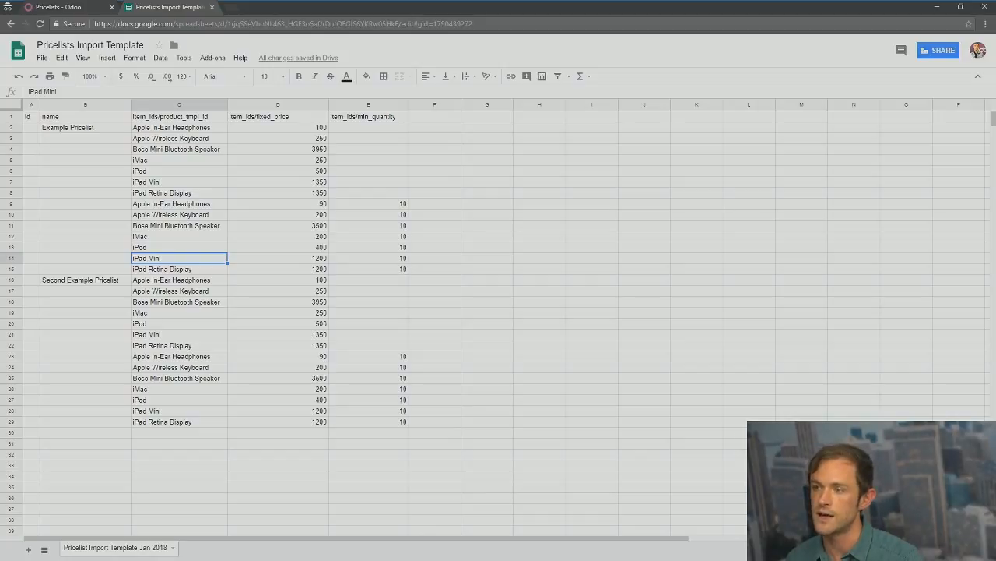
Step: Advance the slideshow to '4. Ecommerce Pricelists' and reveal 'The same rules apply'
{"action": "left_click", "coordinate": [98, 8]}
{"action": "key", "text": "alt+Tab"}
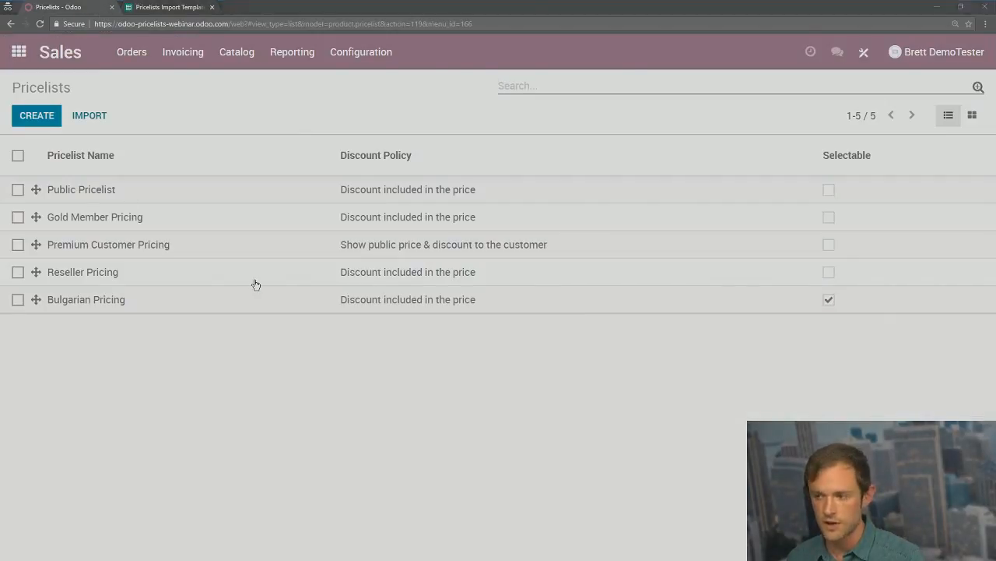
{"action": "left_click", "coordinate": [379, 265]}
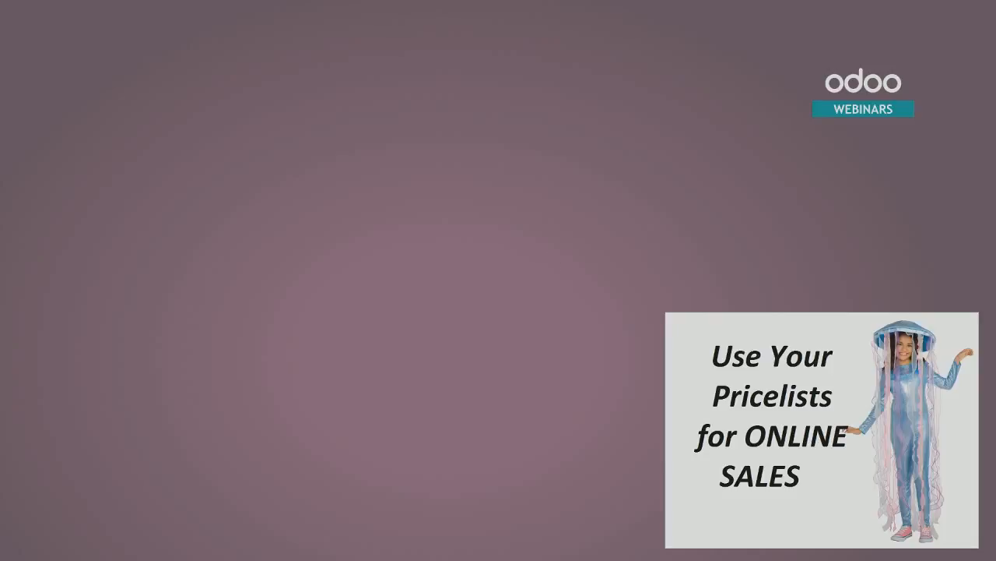
{"action": "left_click", "coordinate": [535, 220]}
{"action": "left_click", "coordinate": [695, 214]}
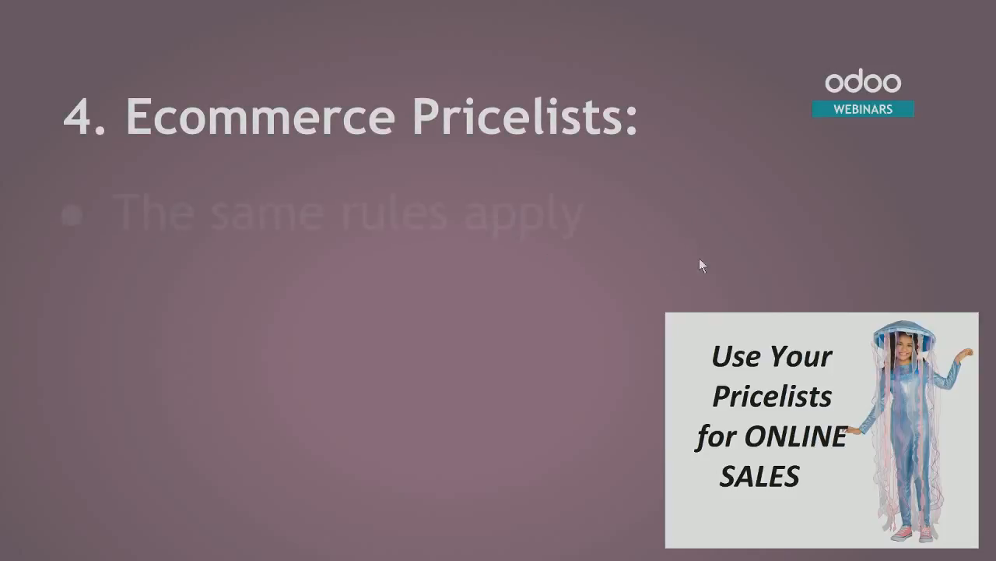
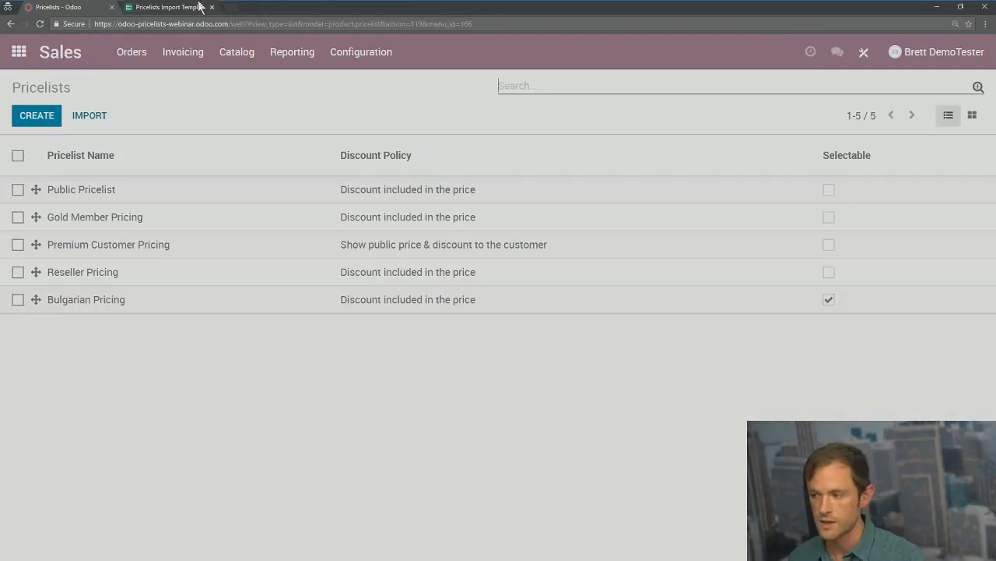
Step: Dismiss the session-expired notice, reload, and log back in with the account email and password
{"action": "left_click", "coordinate": [17, 49]}
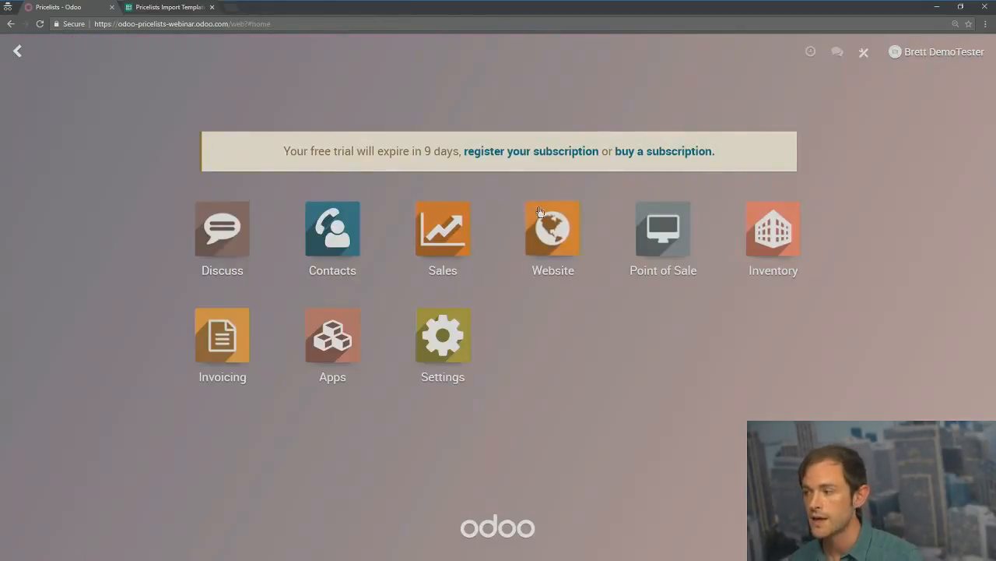
{"action": "left_click", "coordinate": [455, 233]}
{"action": "left_click", "coordinate": [272, 165]}
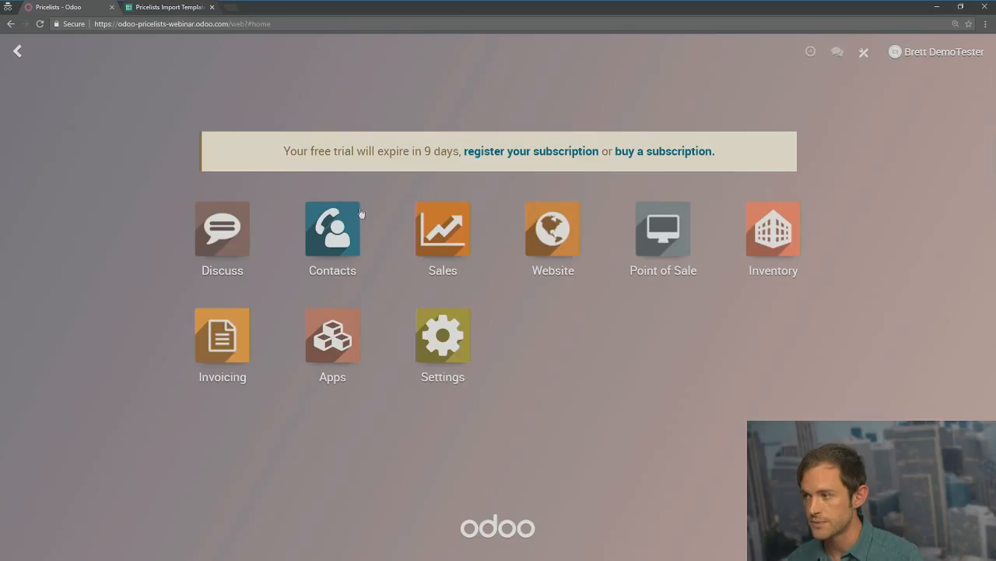
{"action": "left_click", "coordinate": [37, 24]}
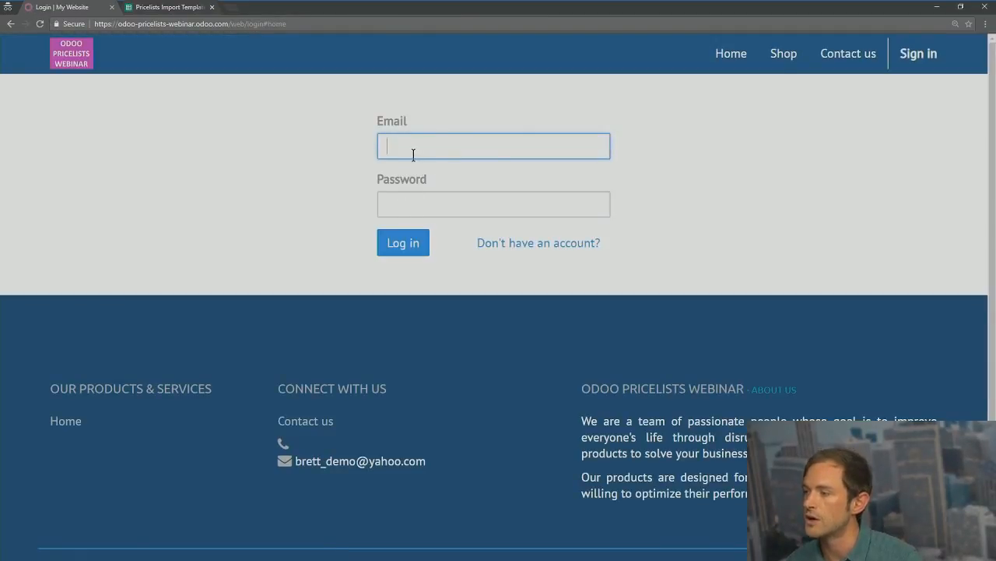
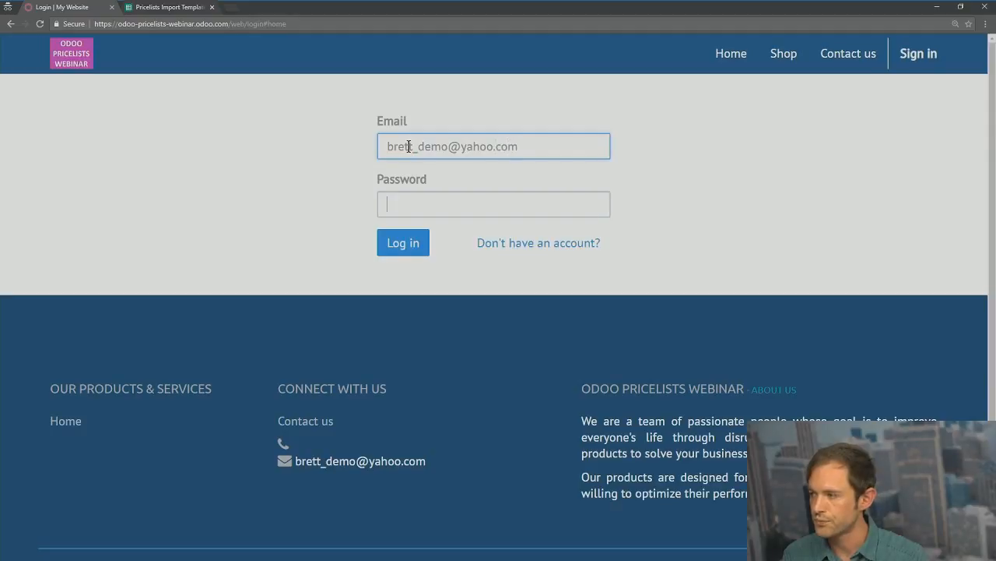
{"action": "key", "text": "Tab"}
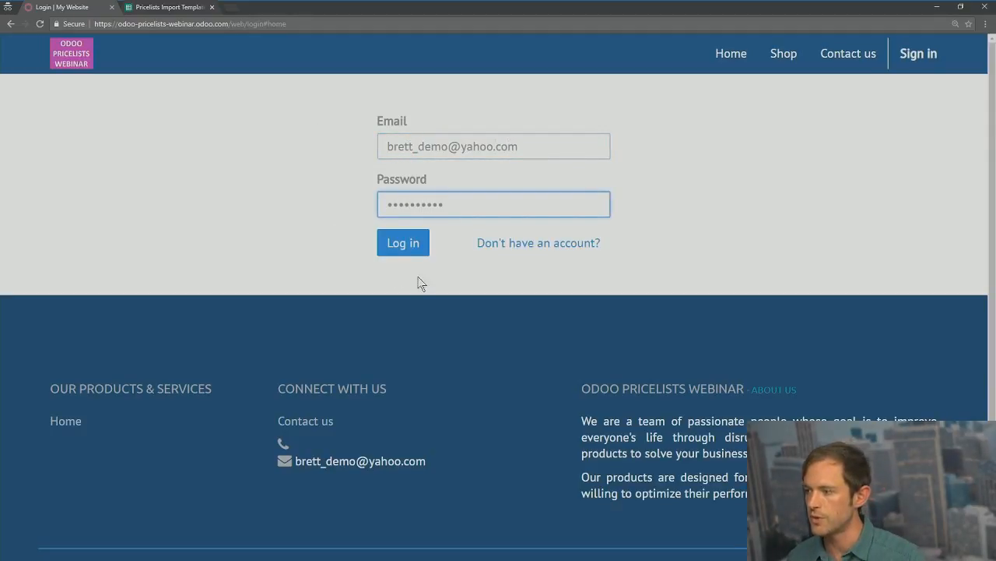
{"action": "left_click", "coordinate": [403, 248]}
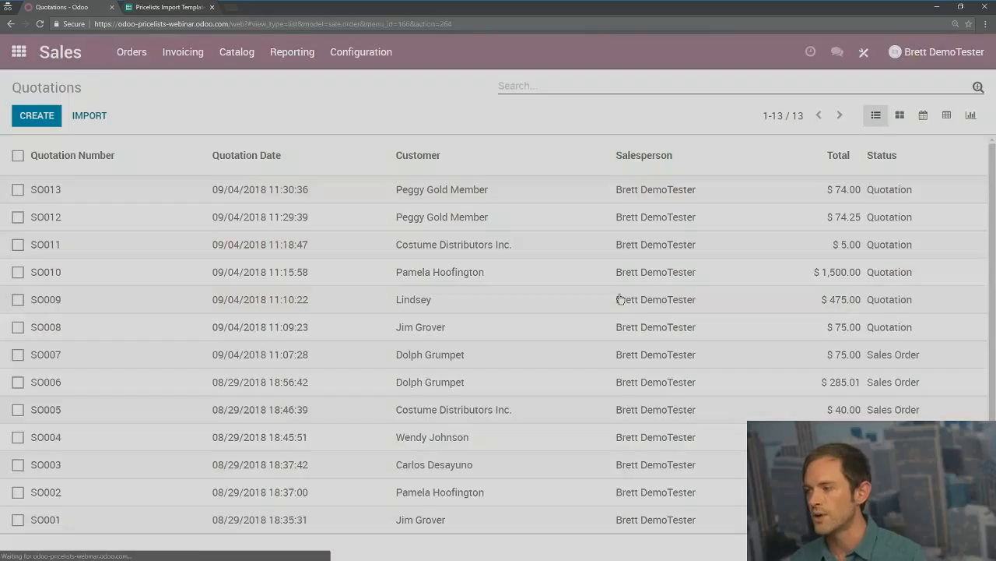
Step: Open the Bulgarian Pricing pricelist from Catalog > Pricelists
{"action": "left_click", "coordinate": [250, 65]}
{"action": "left_click", "coordinate": [243, 101]}
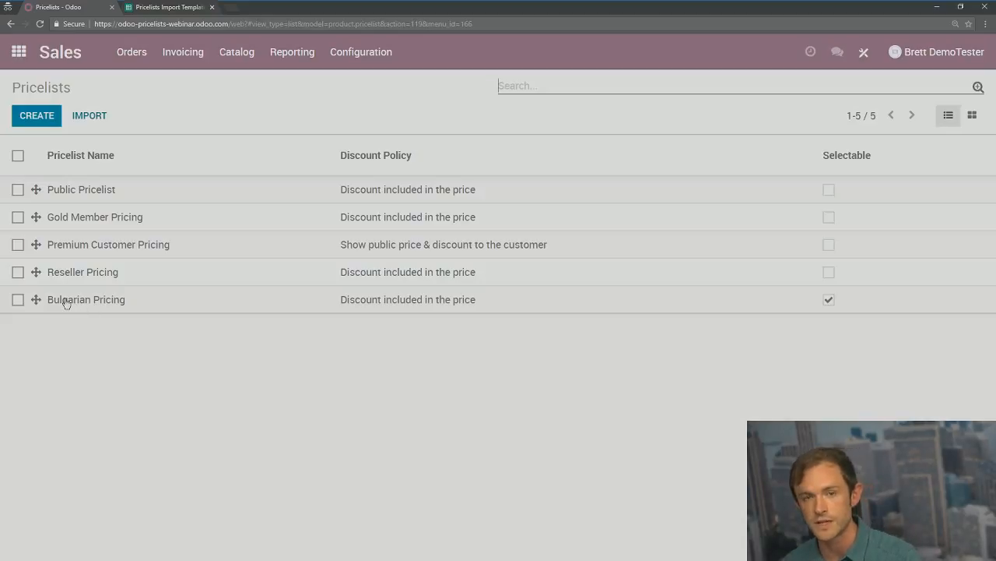
{"action": "left_click", "coordinate": [66, 303]}
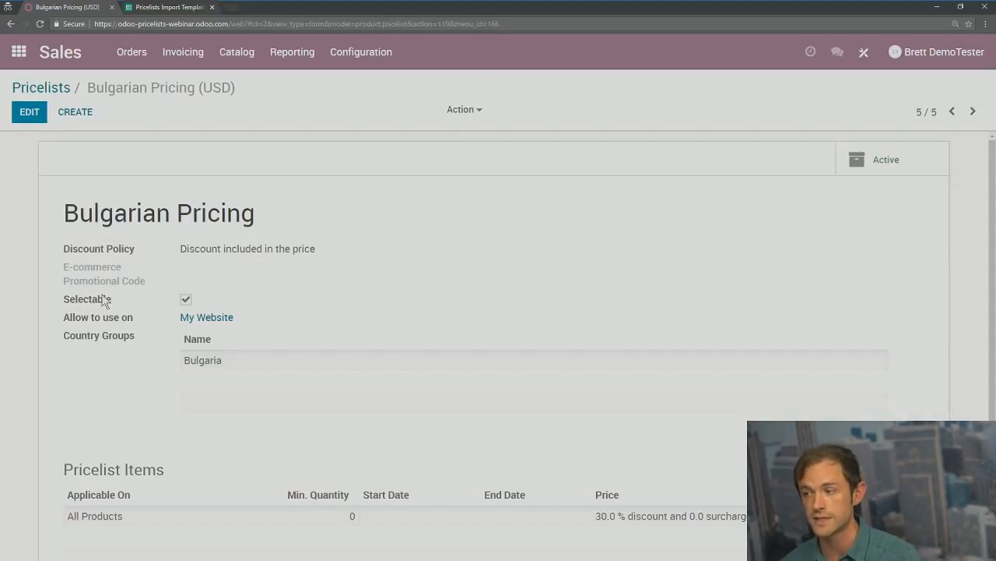
Step: Review and save the Bulgaria country group, then save the Bulgarian Pricing pricelist
{"action": "left_click", "coordinate": [28, 119]}
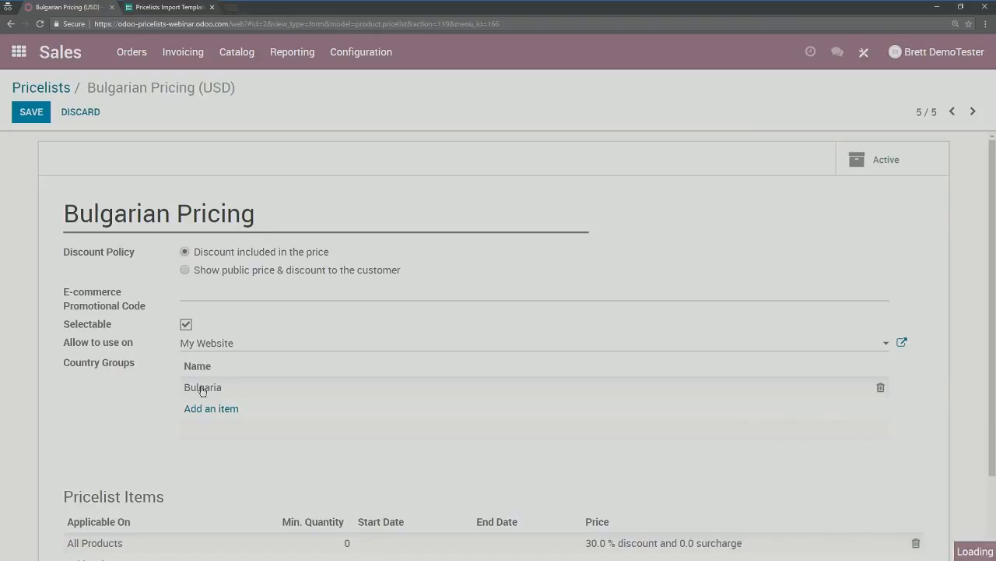
{"action": "left_click", "coordinate": [201, 387]}
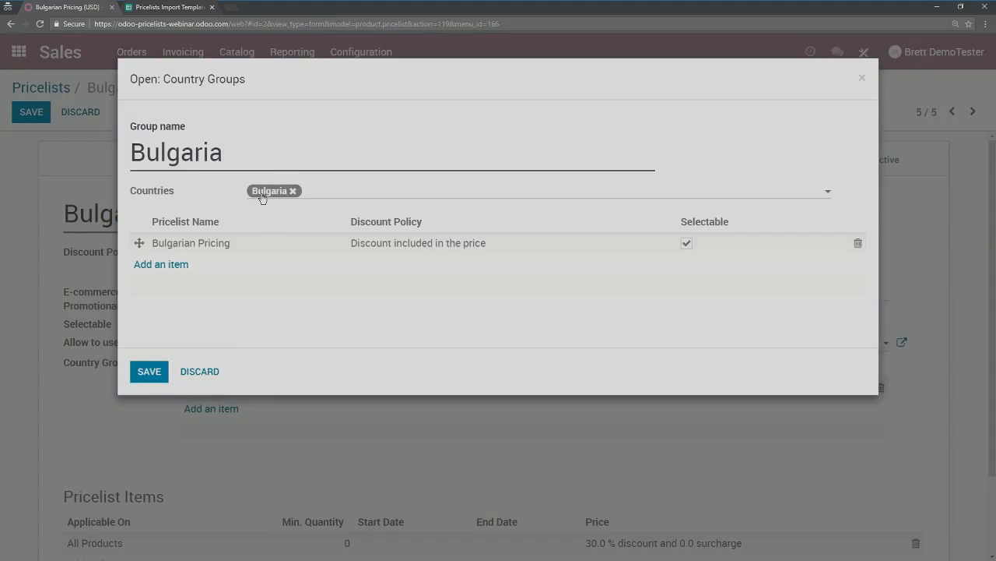
{"action": "left_click", "coordinate": [153, 376]}
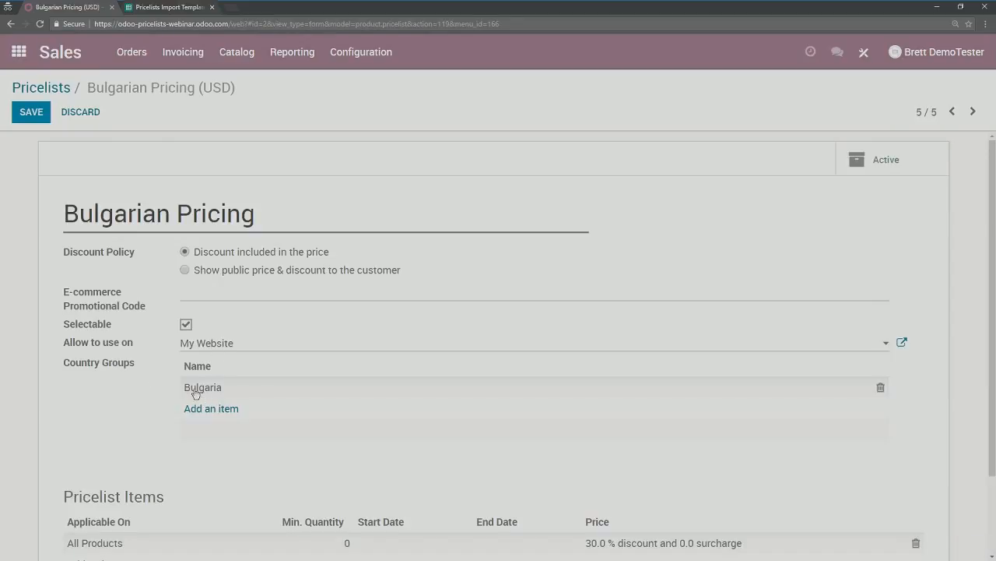
{"action": "left_click", "coordinate": [31, 112]}
{"action": "scroll", "coordinate": [327, 455], "scroll_direction": "down", "scroll_amount": 1}
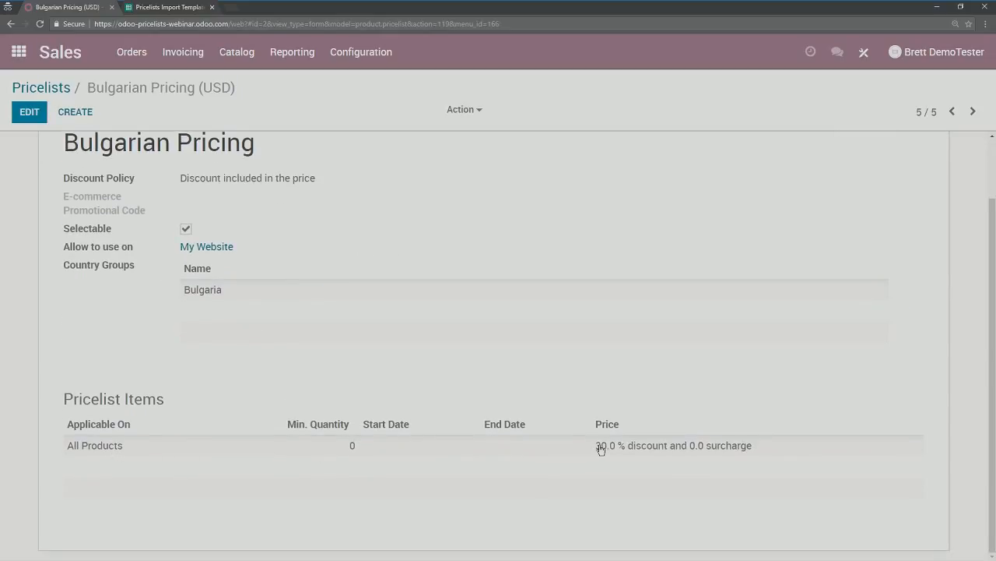
{"action": "scroll", "coordinate": [505, 423], "scroll_direction": "up", "scroll_amount": 1}
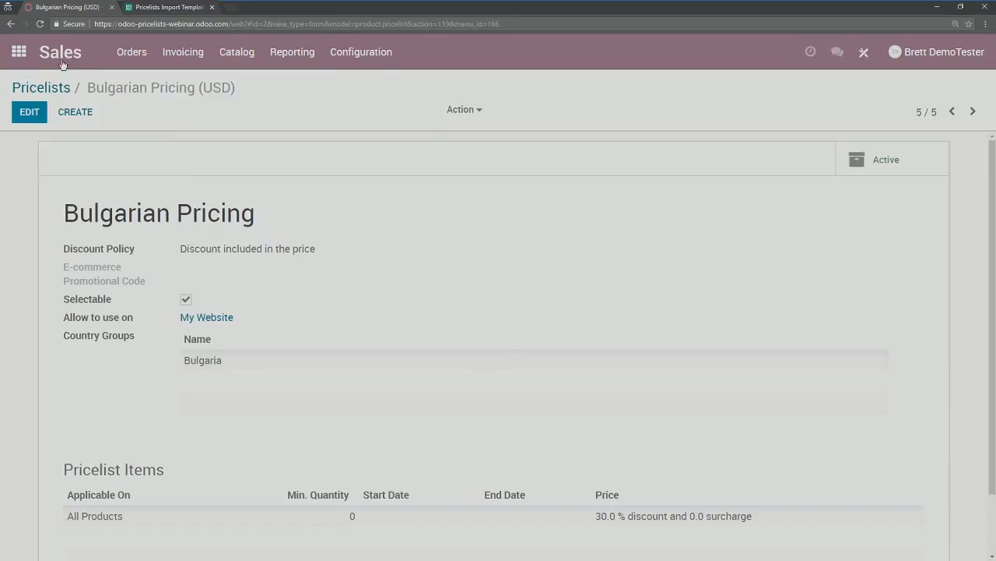
{"action": "left_click", "coordinate": [19, 53]}
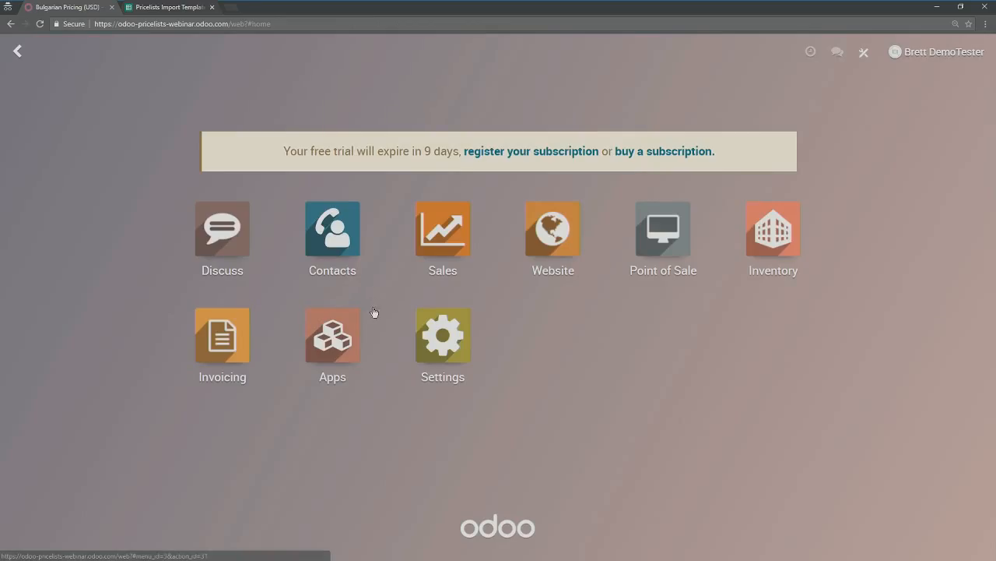
Step: Open the first contact in Contacts and check its Sales & Purchases pricelist settings
{"action": "left_click", "coordinate": [341, 242]}
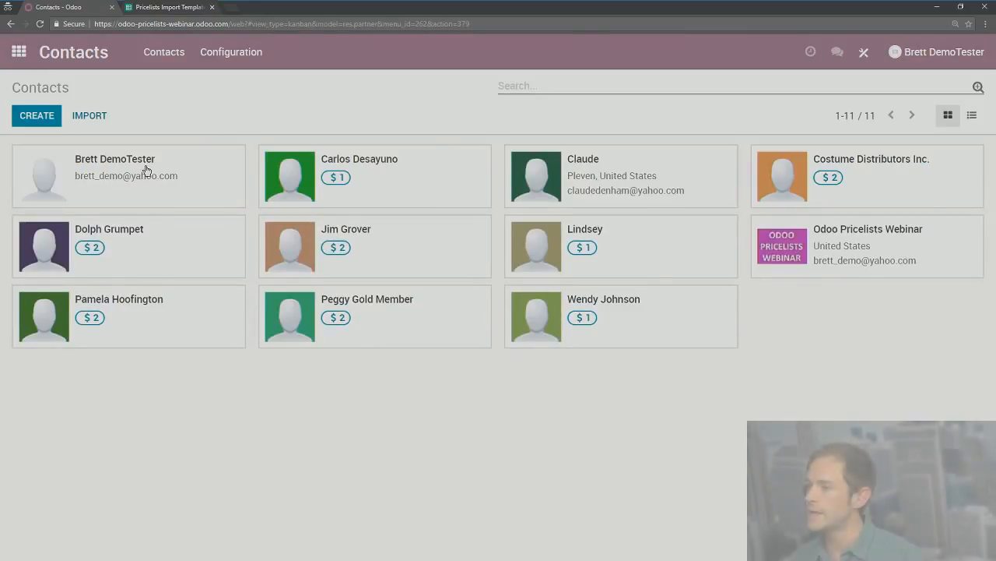
{"action": "left_click", "coordinate": [113, 168]}
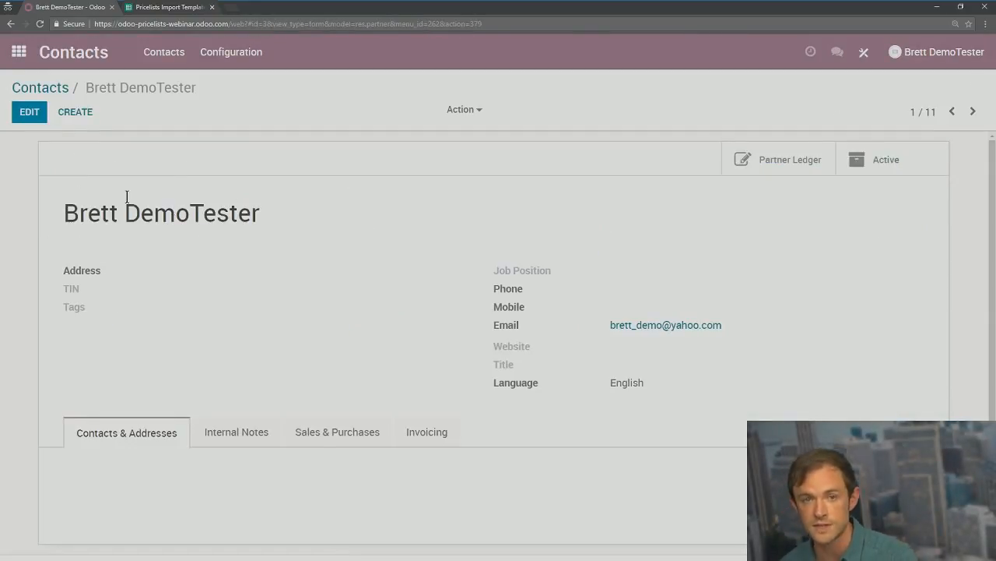
{"action": "left_click", "coordinate": [290, 427]}
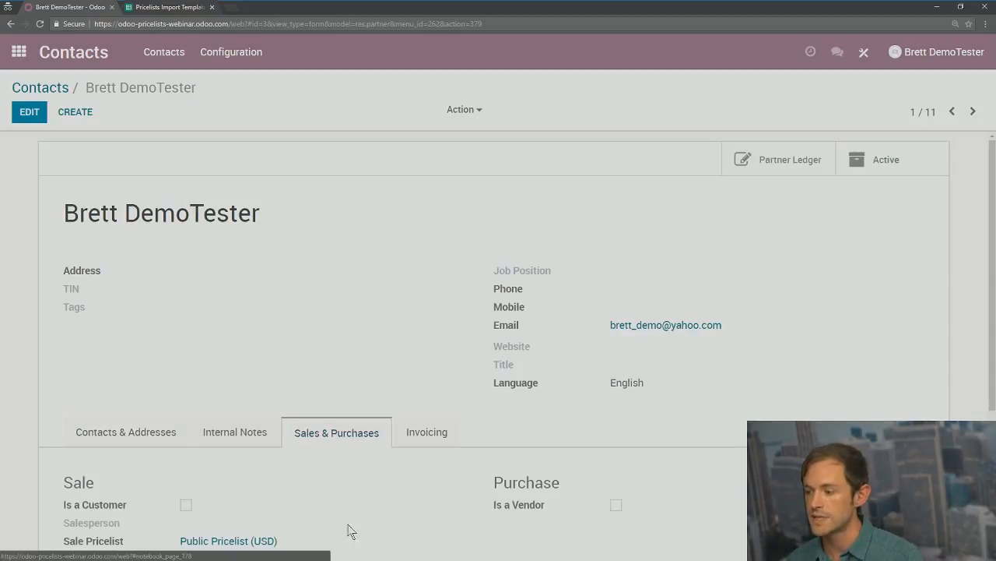
{"action": "scroll", "coordinate": [233, 367], "scroll_direction": "down", "scroll_amount": 1}
{"action": "scroll", "coordinate": [232, 367], "scroll_direction": "down", "scroll_amount": 1}
{"action": "scroll", "coordinate": [234, 382], "scroll_direction": "up", "scroll_amount": 2}
{"action": "left_click", "coordinate": [29, 111]}
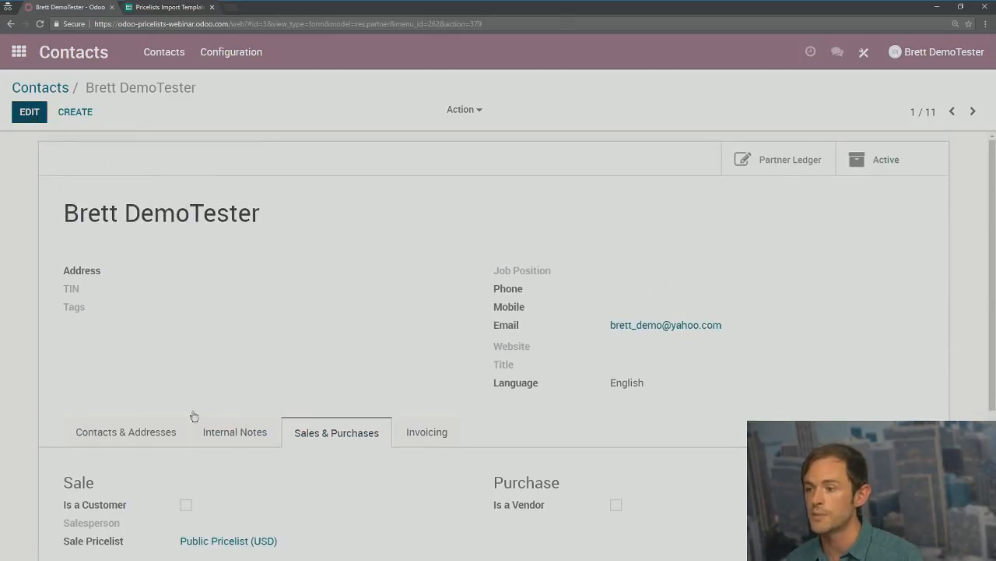
{"action": "scroll", "coordinate": [171, 338], "scroll_direction": "down", "scroll_amount": 2}
{"action": "scroll", "coordinate": [249, 459], "scroll_direction": "up", "scroll_amount": 2}
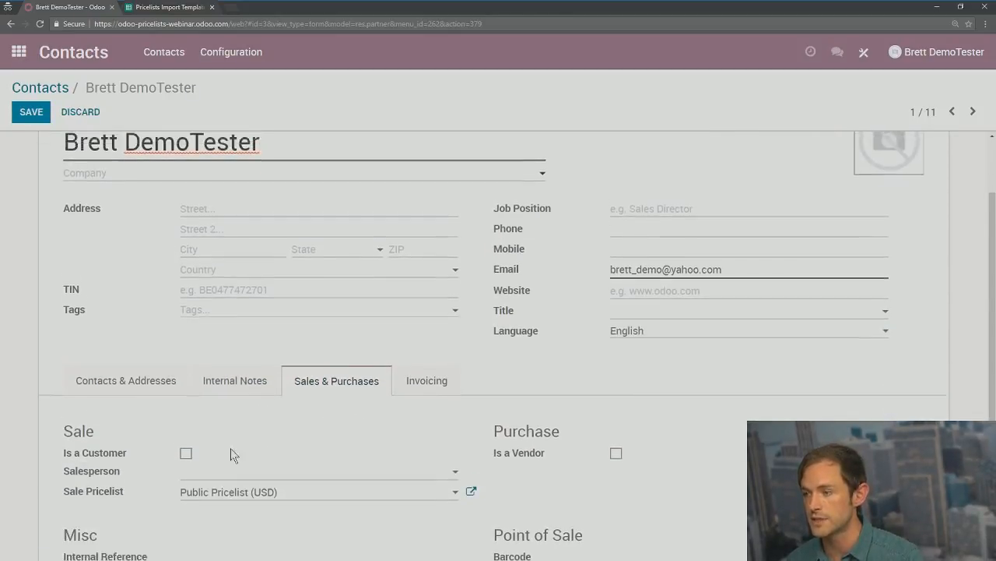
Step: Set the contact's address country to Bulgaria and save, confirming Bulgarian Pricing (USD)
{"action": "left_click", "coordinate": [198, 360]}
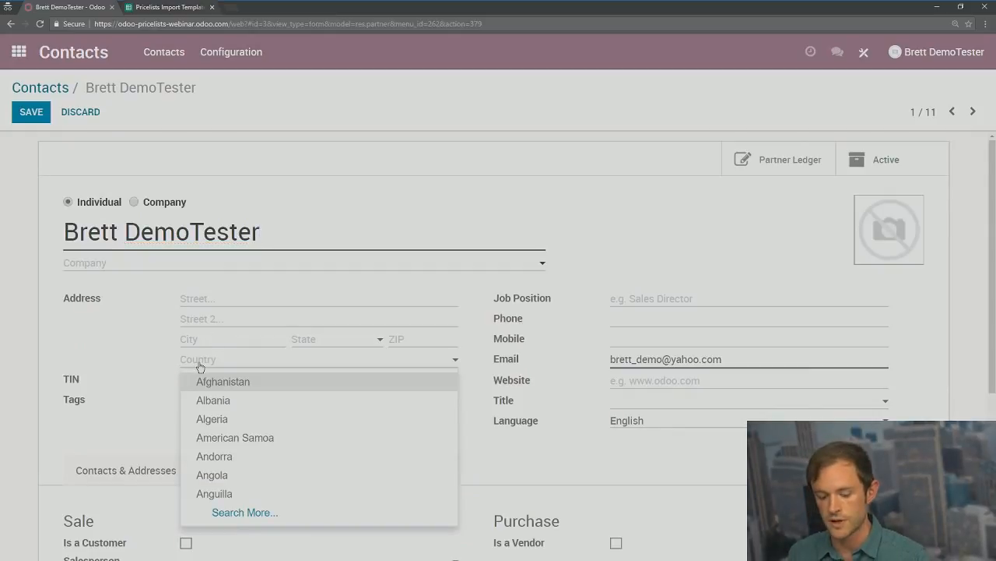
{"action": "type", "text": "bulg"}
{"action": "left_click", "coordinate": [200, 381]}
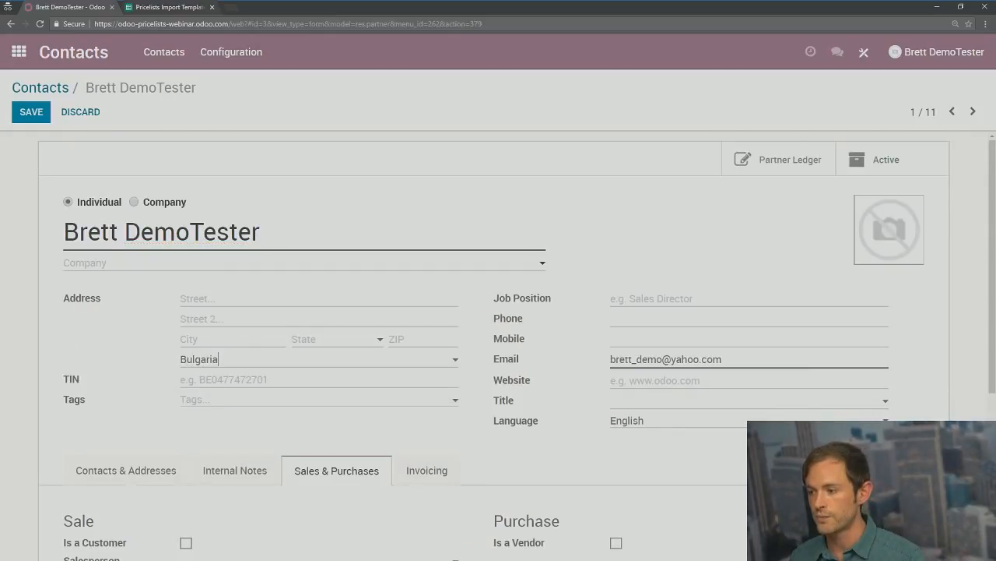
{"action": "key", "text": "alt+s"}
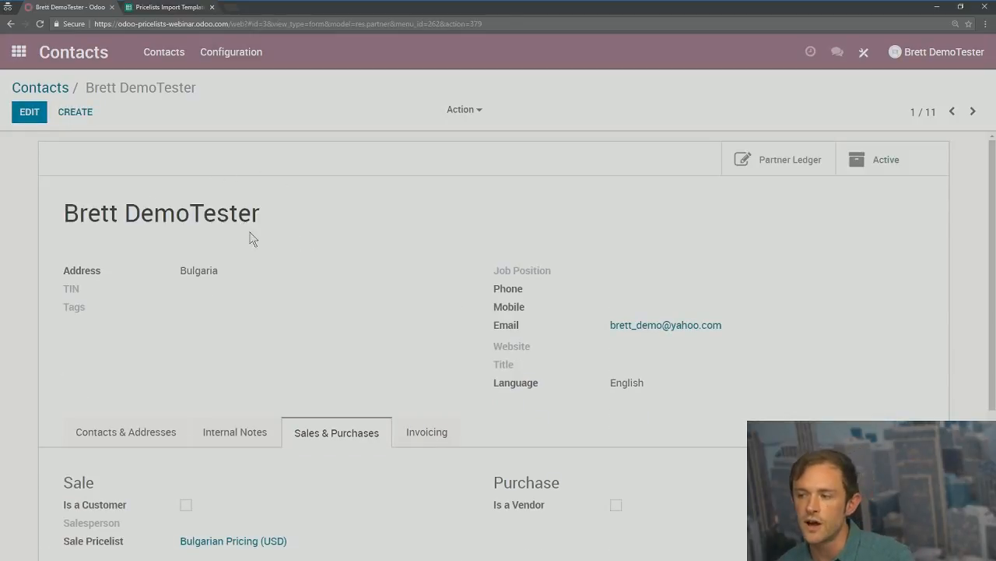
{"action": "left_click_drag", "start_coordinate": [55, 271], "coordinate": [282, 271]}
{"action": "left_click", "coordinate": [282, 271]}
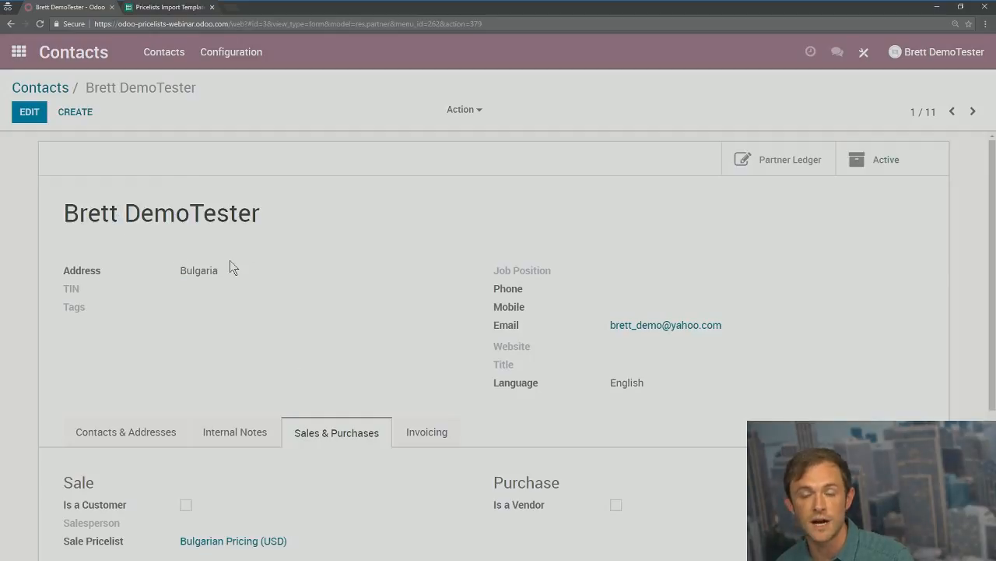
{"action": "scroll", "coordinate": [185, 270], "scroll_direction": "down", "scroll_amount": 1}
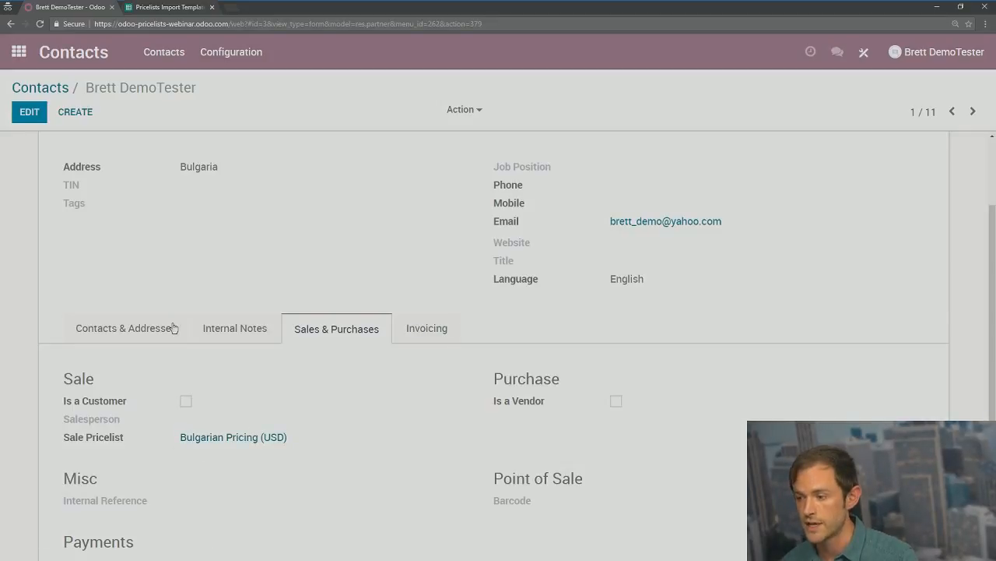
{"action": "scroll", "coordinate": [189, 227], "scroll_direction": "up", "scroll_amount": 1}
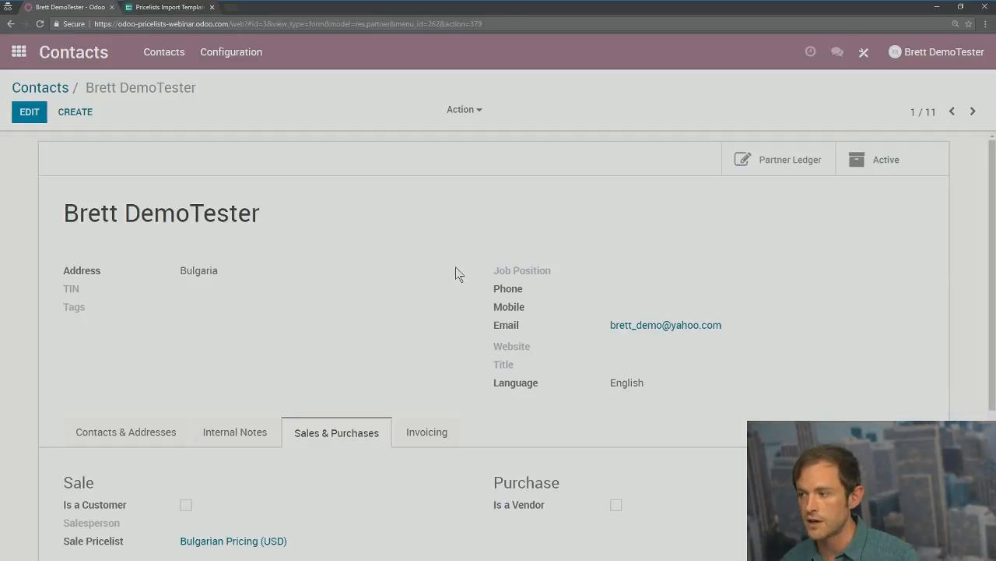
{"action": "key", "text": "alt+Tab"}
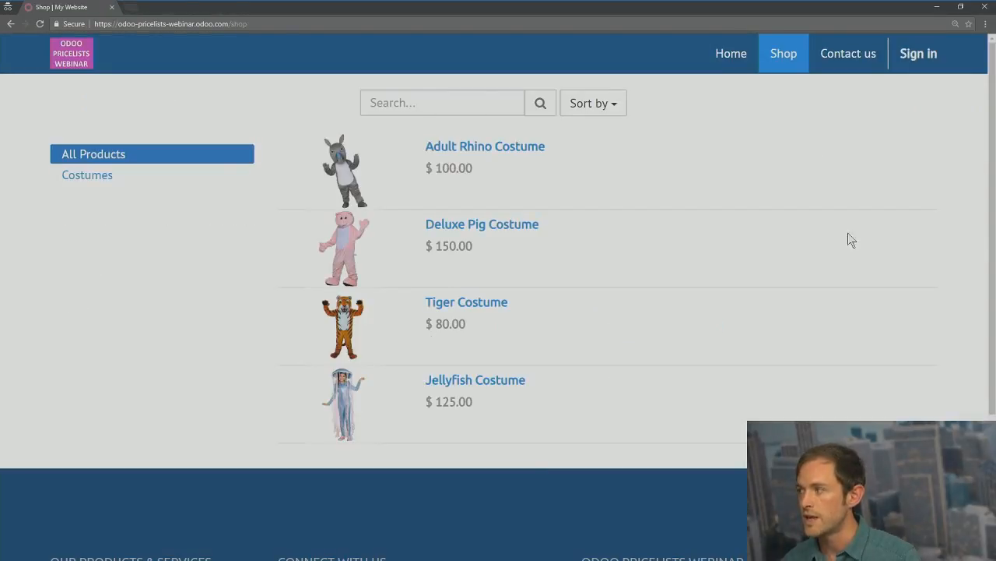
Step: Sign in to the website as the customer and view the Shop at $70, $105, $56, $88
{"action": "left_click", "coordinate": [918, 54]}
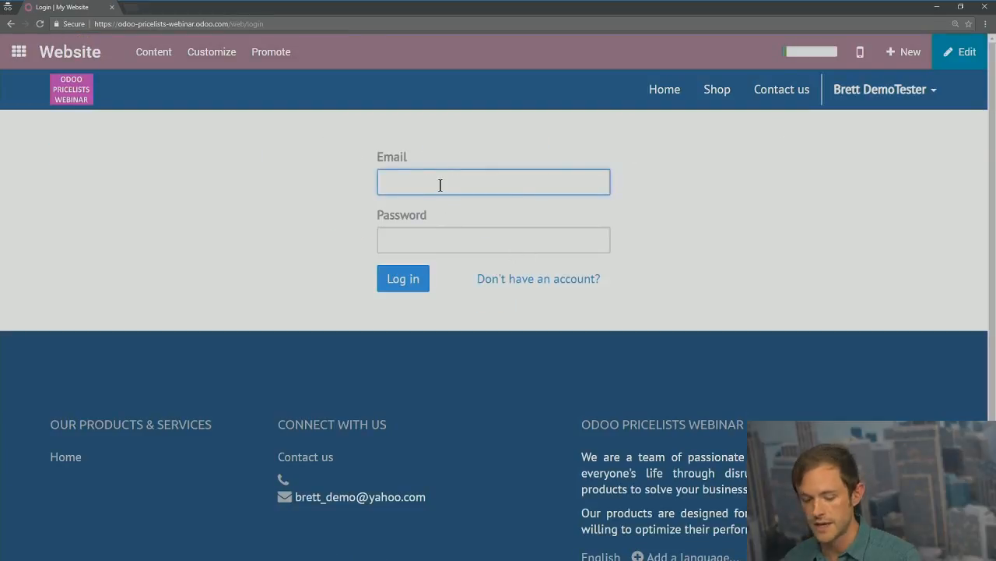
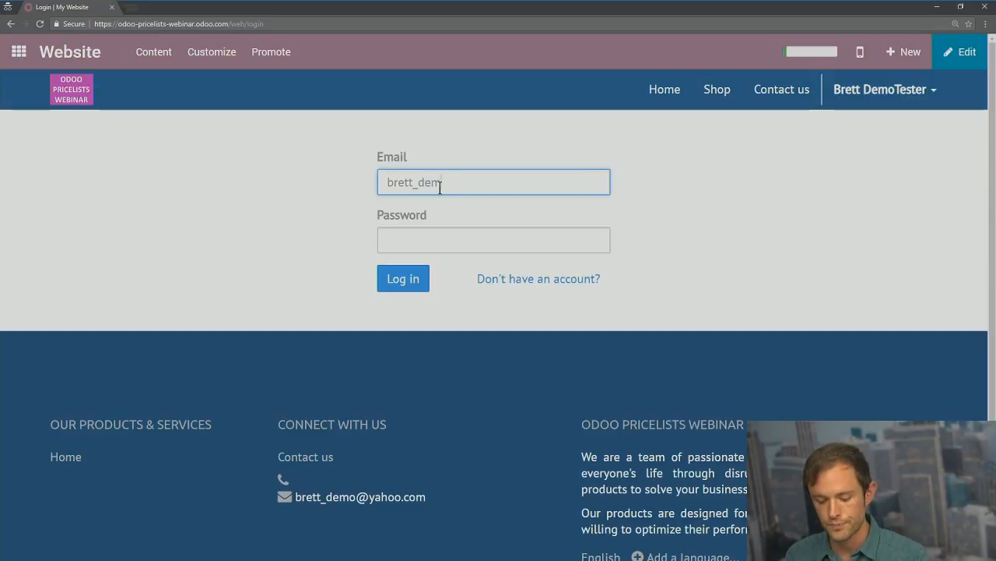
{"action": "key", "text": "Tab"}
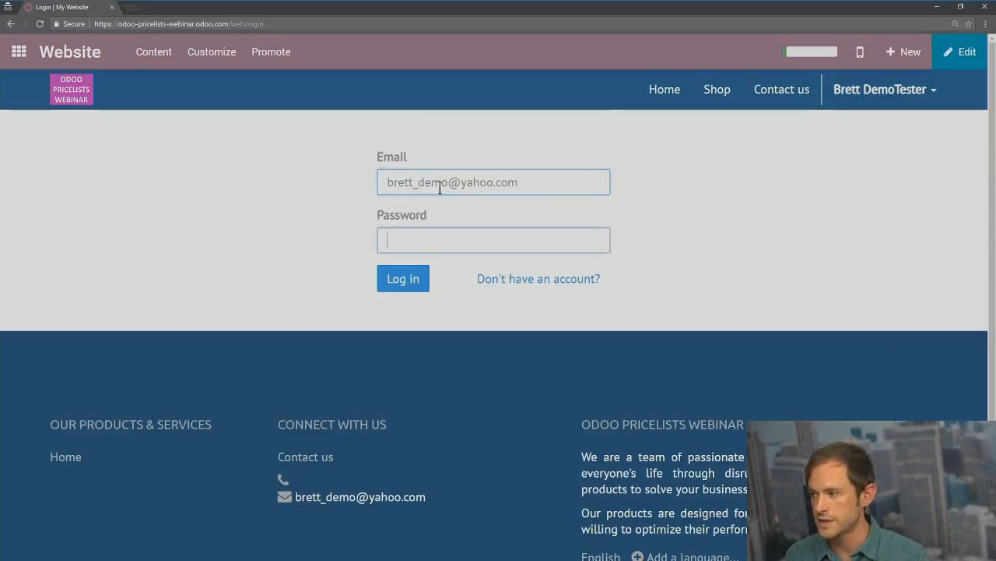
{"action": "type", "text": "•••••"}
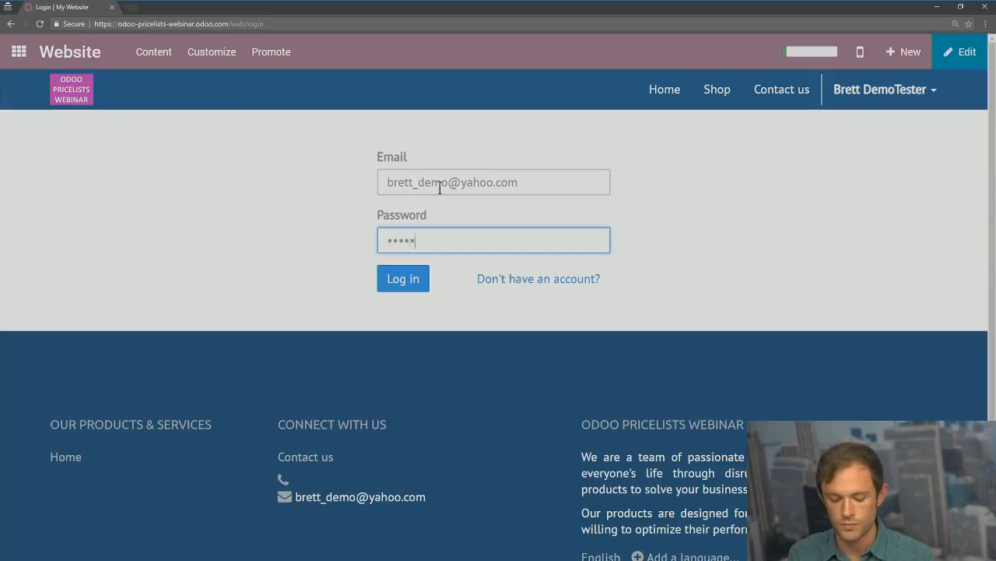
{"action": "left_click", "coordinate": [386, 283]}
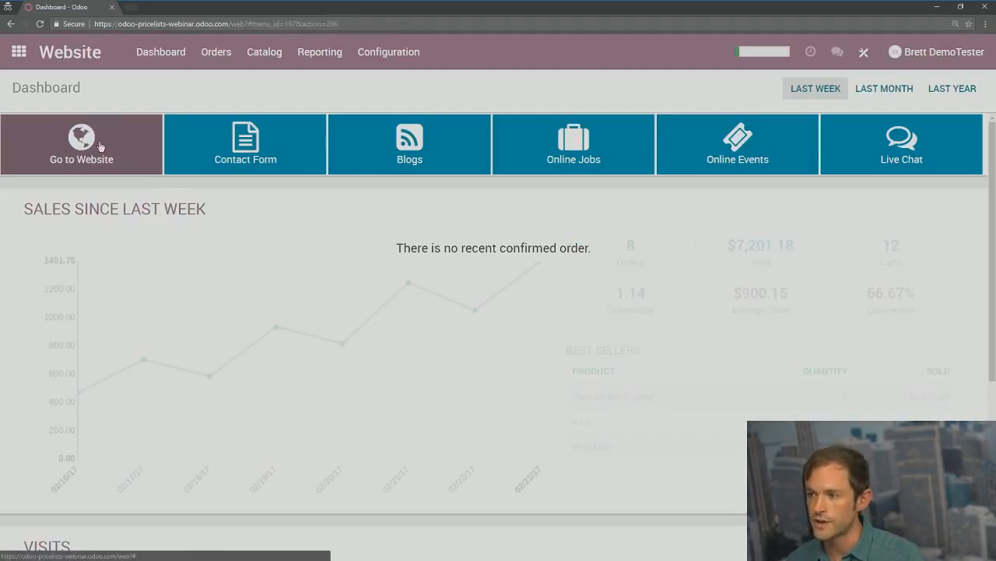
{"action": "left_click", "coordinate": [101, 146]}
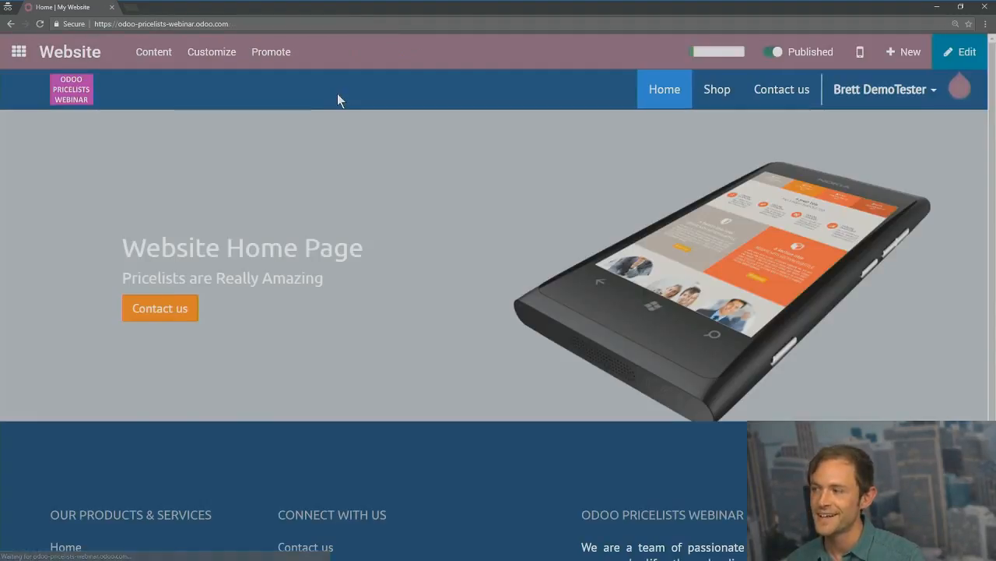
{"action": "left_click", "coordinate": [717, 89]}
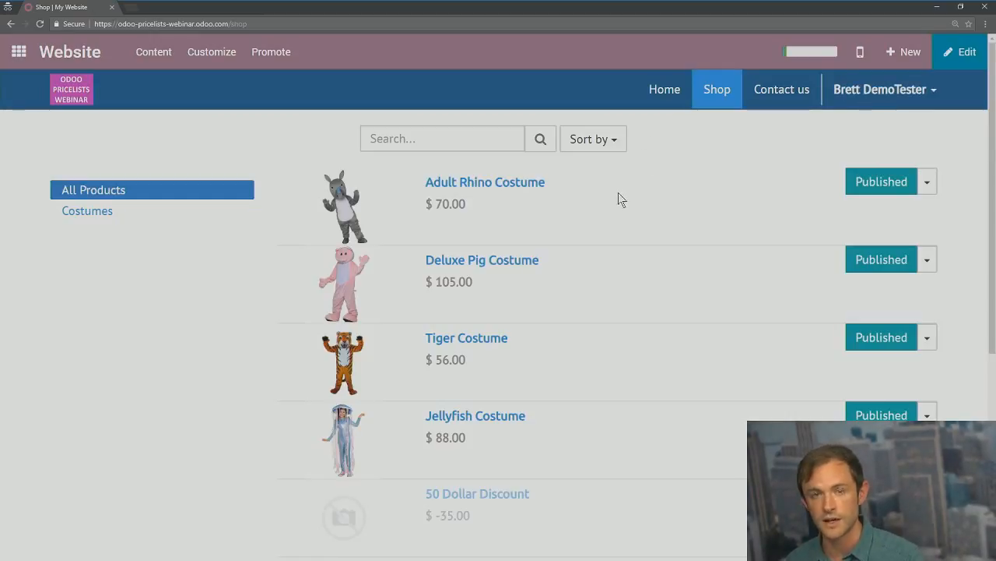
{"action": "key", "text": "alt+Tab"}
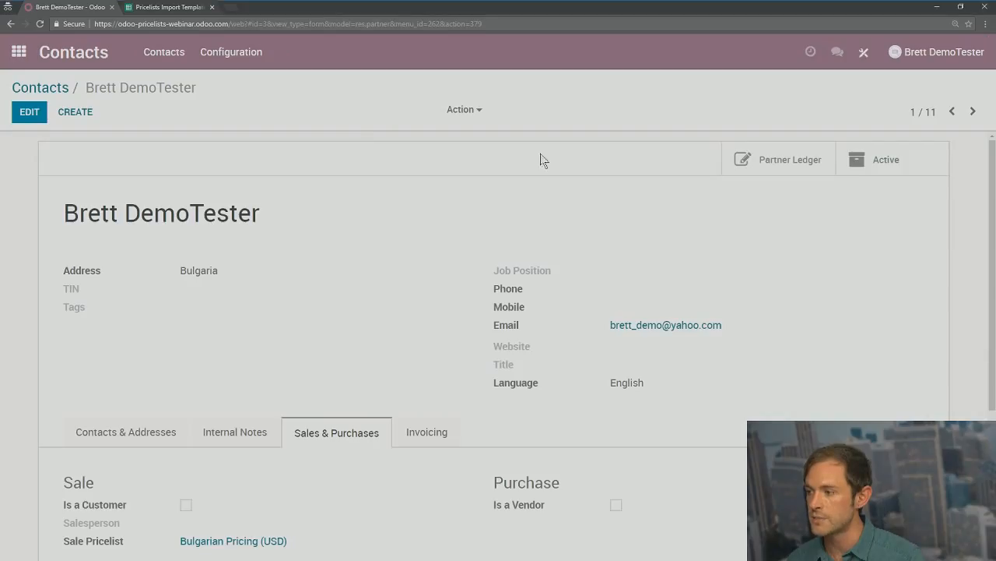
Step: Open the Bulgarian Pricing pricelist via Sales > Catalog > Pricelists
{"action": "left_click", "coordinate": [117, 432]}
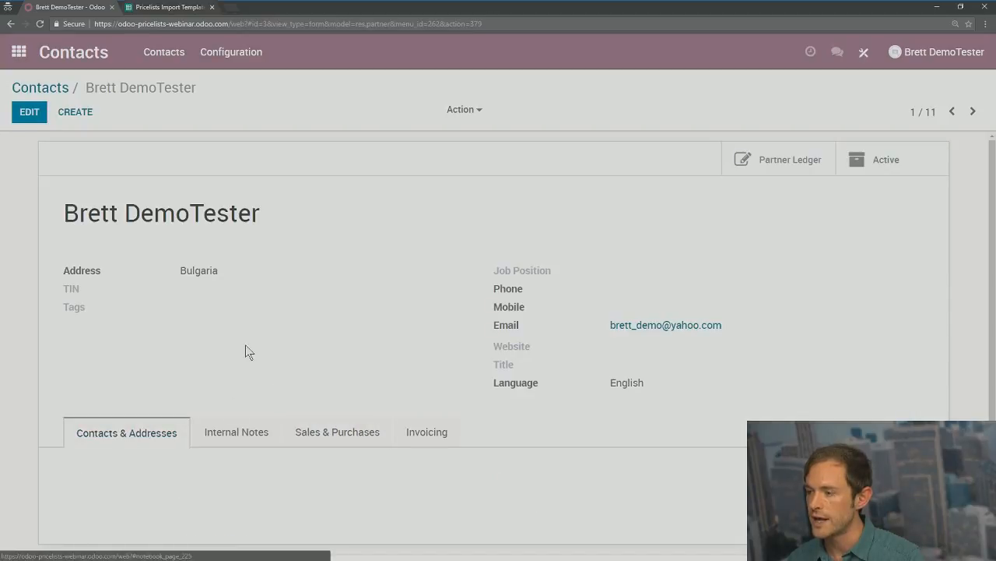
{"action": "left_click", "coordinate": [19, 51]}
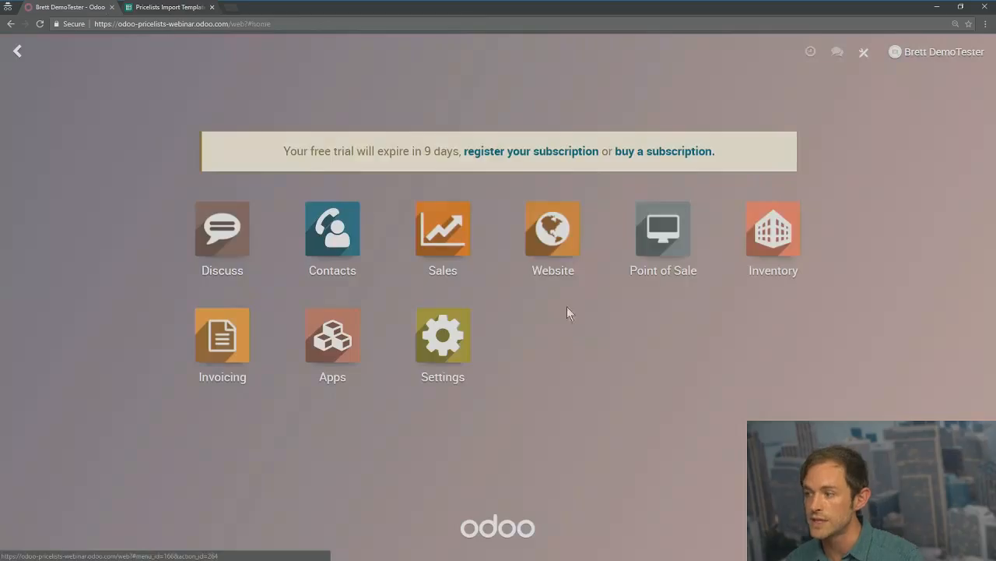
{"action": "left_click", "coordinate": [449, 233]}
{"action": "left_click", "coordinate": [236, 52]}
{"action": "left_click", "coordinate": [251, 100]}
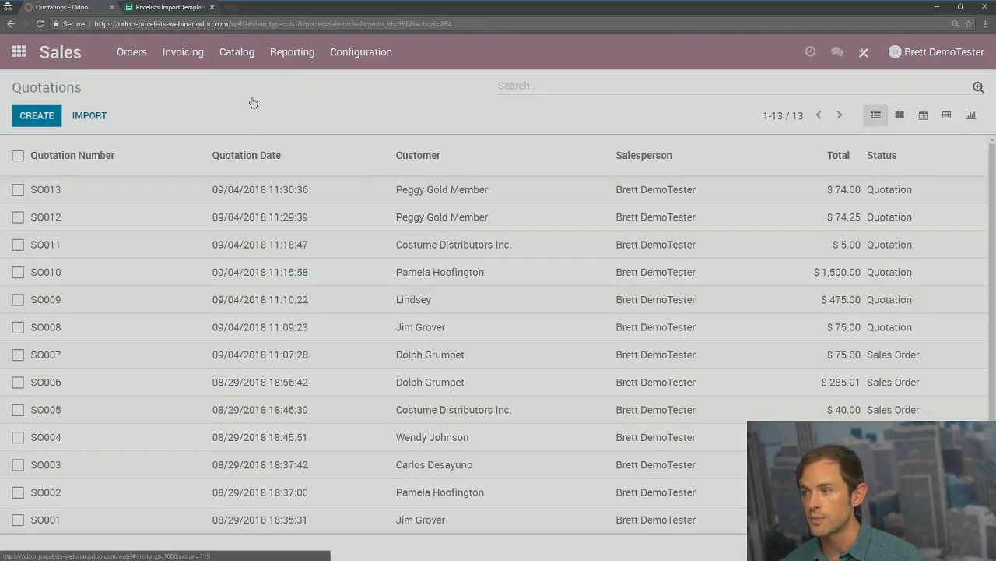
{"action": "left_click", "coordinate": [88, 304]}
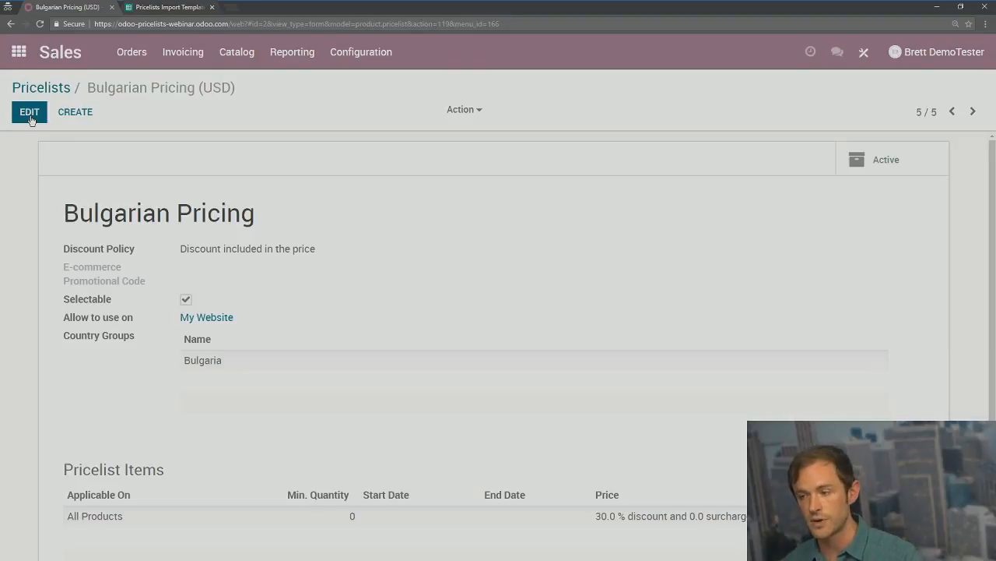
Step: Set the discount policy to 'Show public price & discount to the customer', save, and reload the shop
{"action": "left_click", "coordinate": [30, 115]}
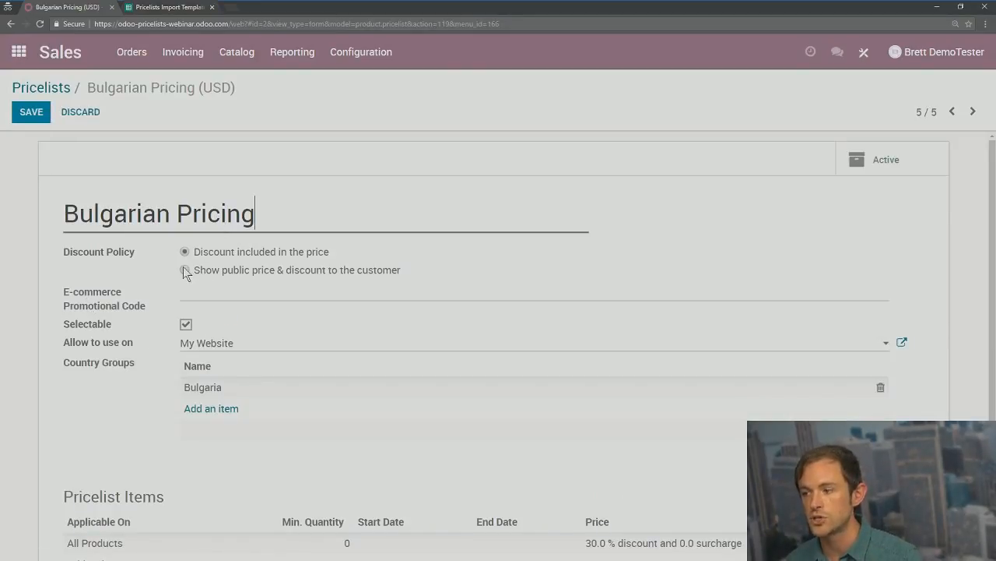
{"action": "left_click", "coordinate": [24, 111]}
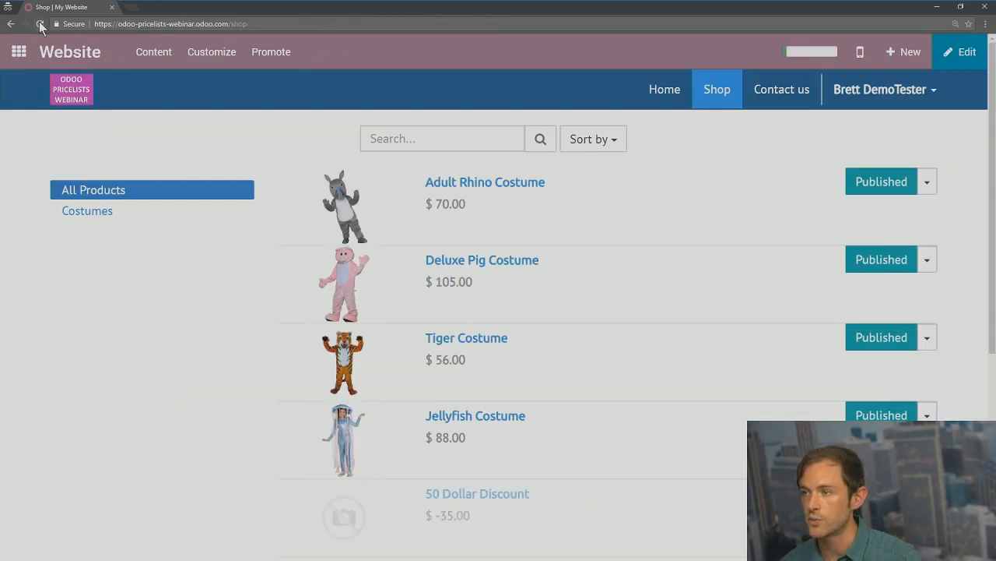
{"action": "left_click", "coordinate": [40, 24]}
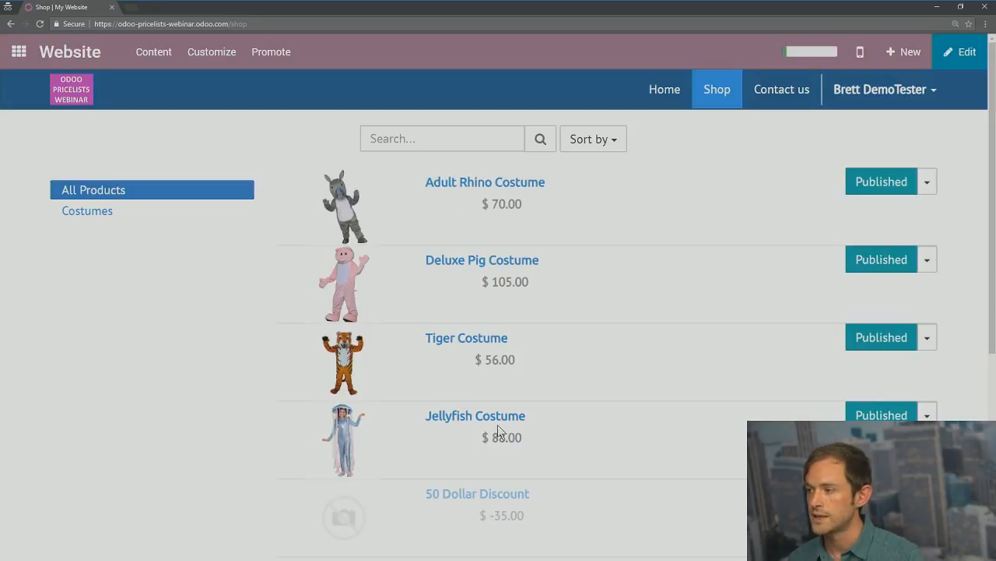
Step: View the Deluxe Pig Costume at $105.00, then log the customer out of the website
{"action": "left_click", "coordinate": [483, 263]}
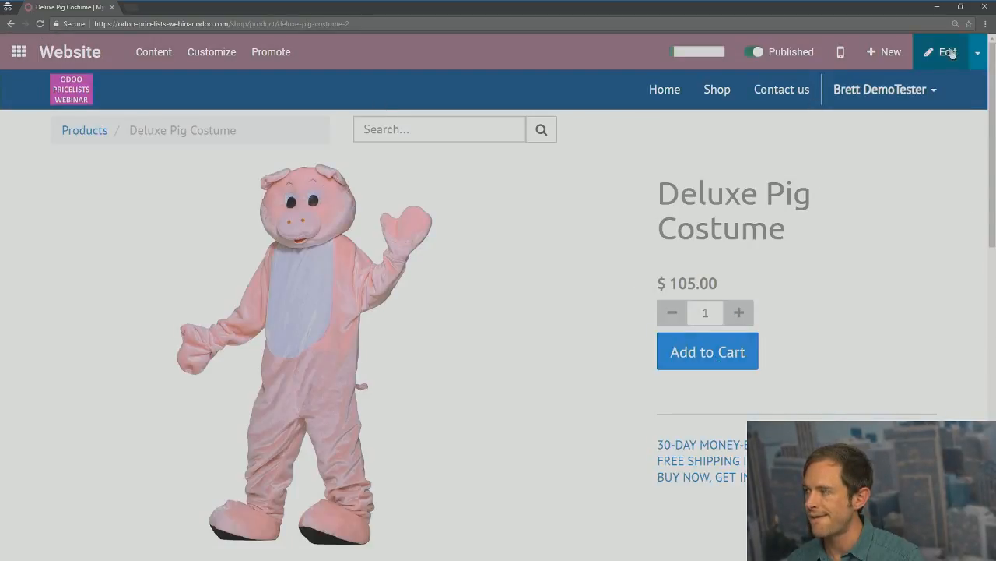
{"action": "left_click", "coordinate": [927, 89]}
{"action": "left_click", "coordinate": [875, 155]}
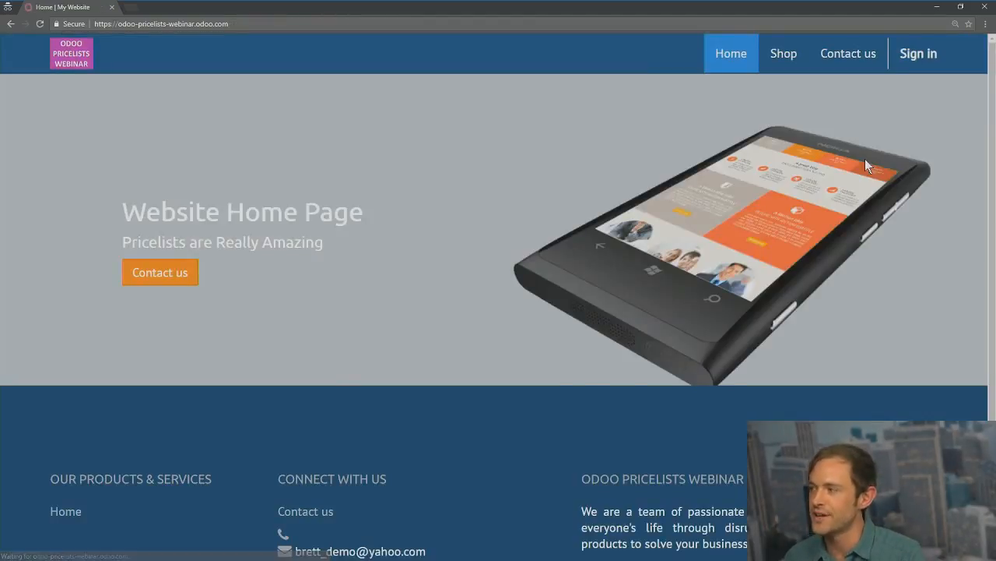
Step: Sign back in as the customer with email and password and open the website's Shop listing
{"action": "left_click", "coordinate": [936, 63]}
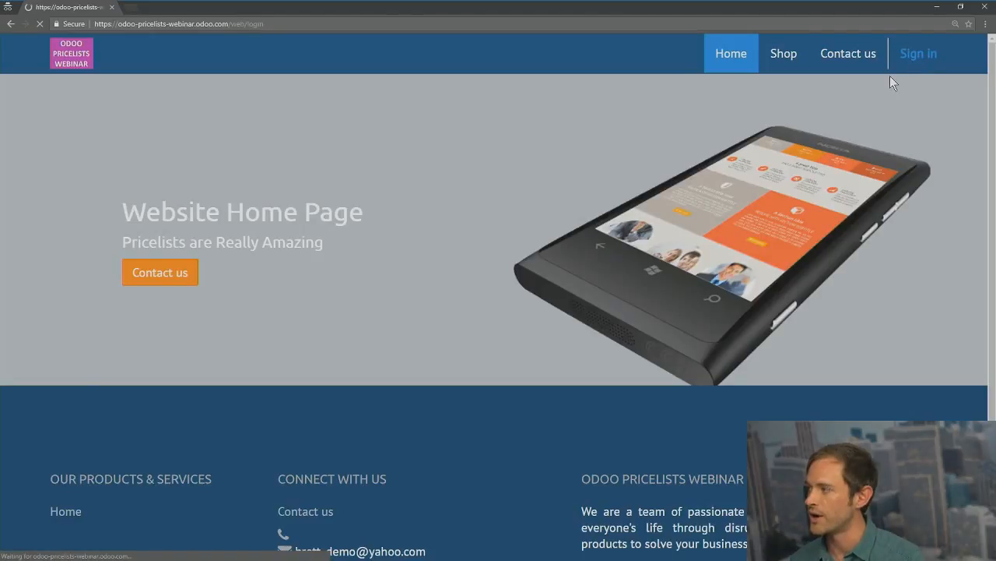
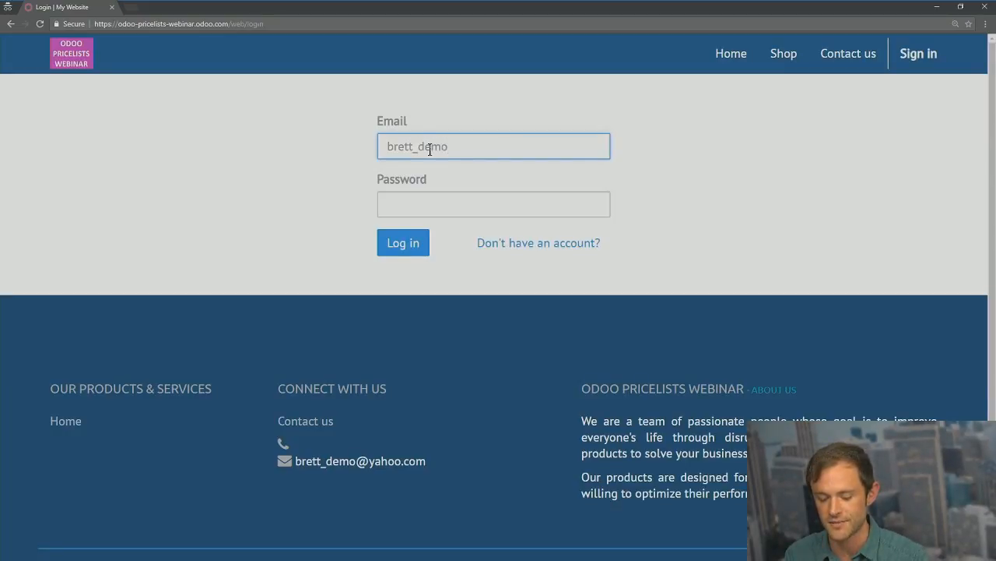
{"action": "key", "text": "Tab"}
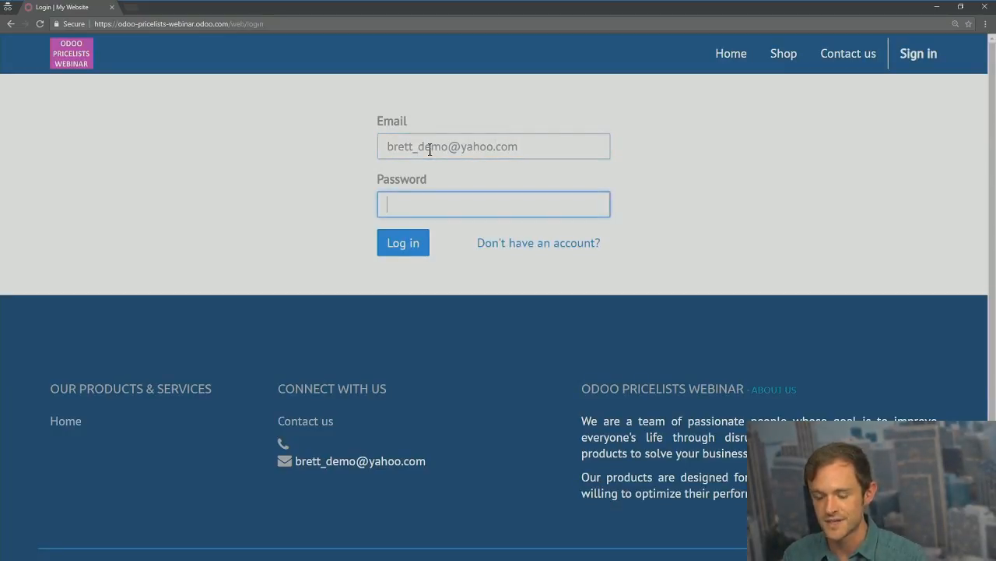
{"action": "type", "text": "**********"}
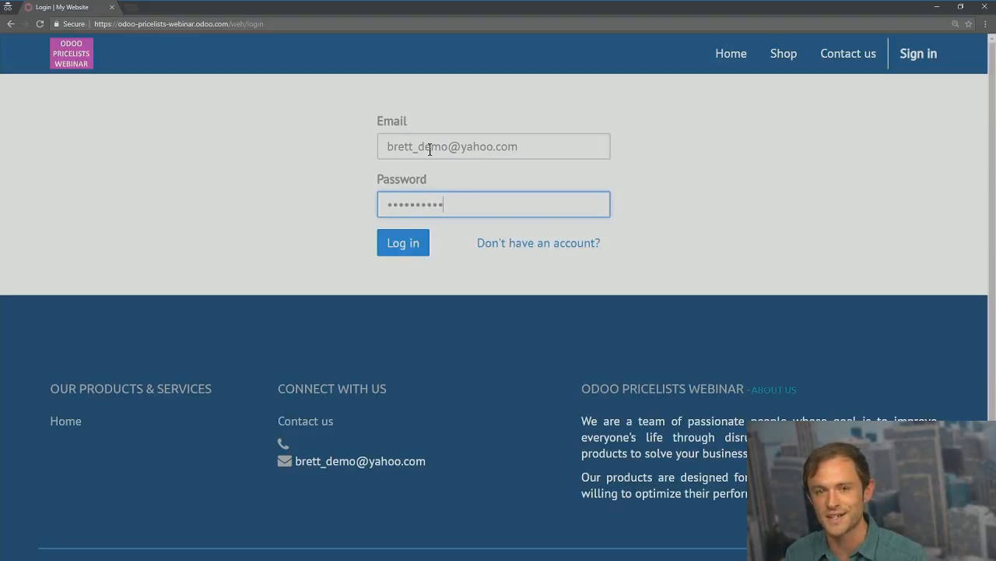
{"action": "left_click", "coordinate": [400, 254]}
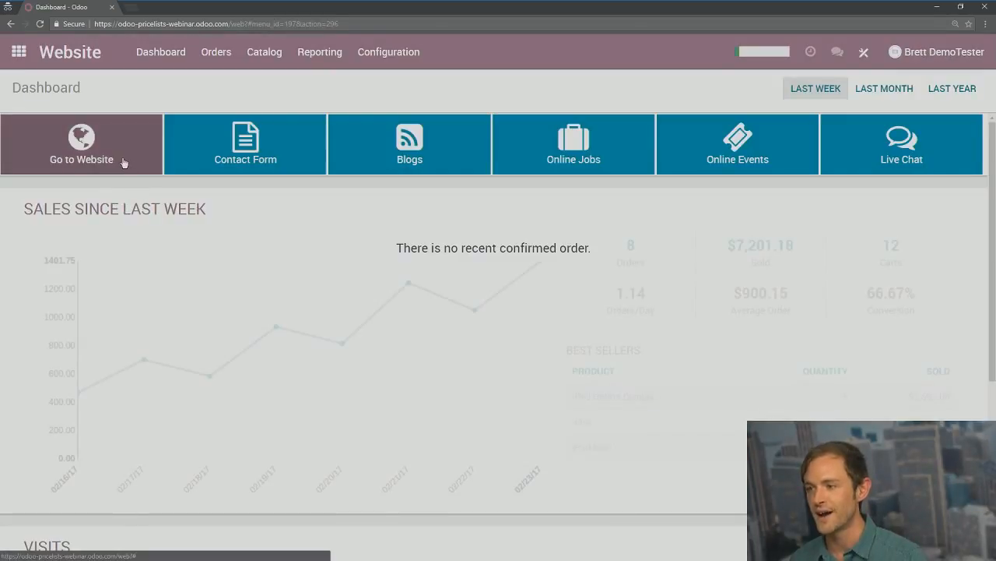
{"action": "left_click", "coordinate": [121, 160]}
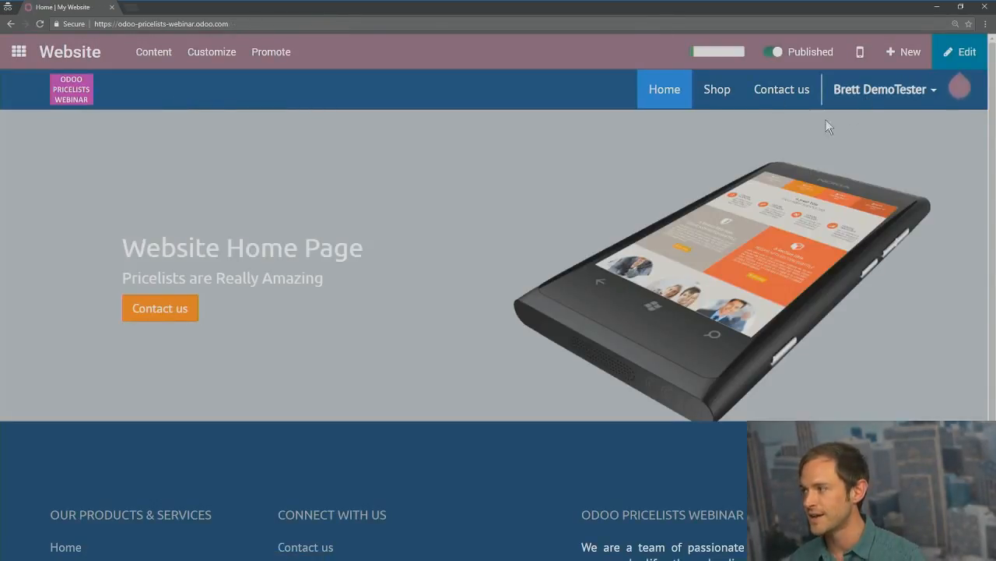
{"action": "left_click", "coordinate": [724, 92]}
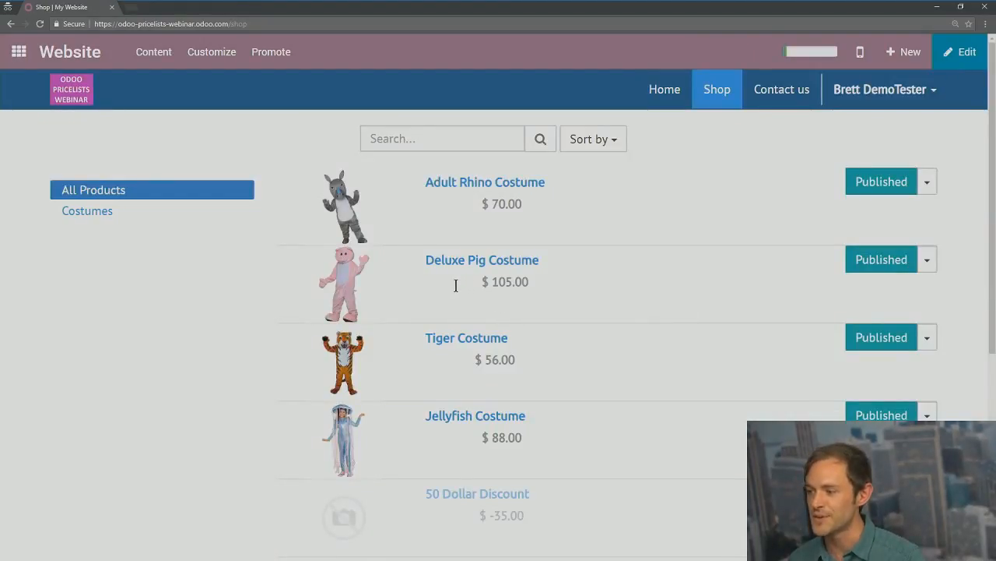
Step: Highlight the Deluxe Pig and Adult Rhino prices to reveal the struck-through originals, e.g. 150.00
{"action": "left_click_drag", "start_coordinate": [428, 282], "coordinate": [471, 279]}
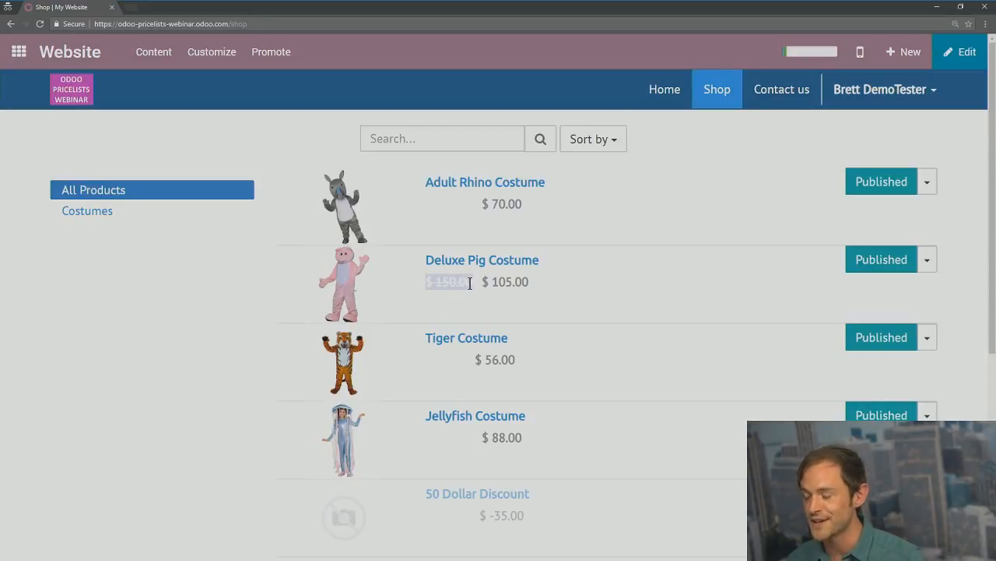
{"action": "left_click", "coordinate": [504, 282]}
{"action": "left_click_drag", "start_coordinate": [504, 282], "coordinate": [413, 280]}
{"action": "left_click", "coordinate": [521, 158]}
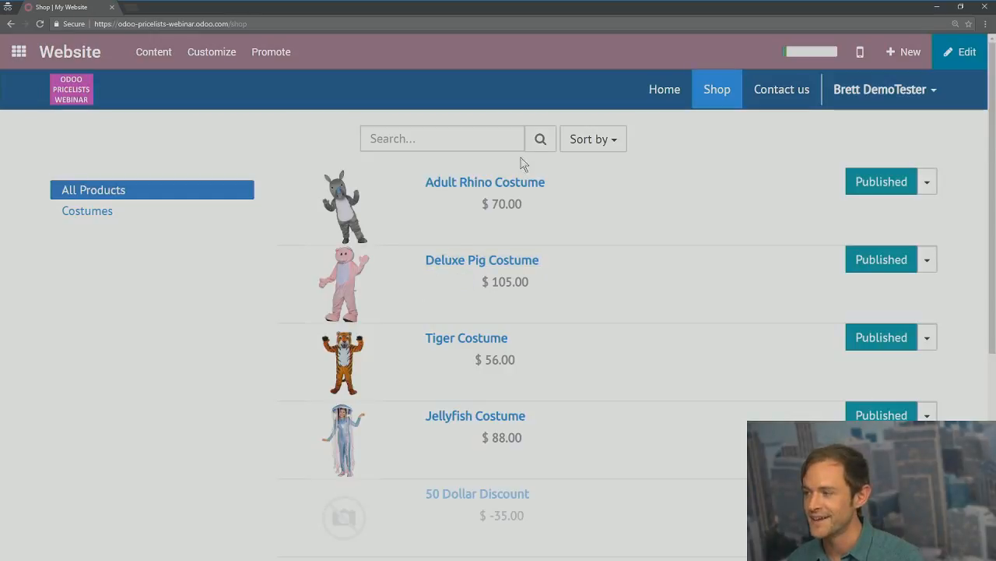
{"action": "left_click_drag", "start_coordinate": [478, 205], "coordinate": [380, 207]}
{"action": "left_click", "coordinate": [427, 206]}
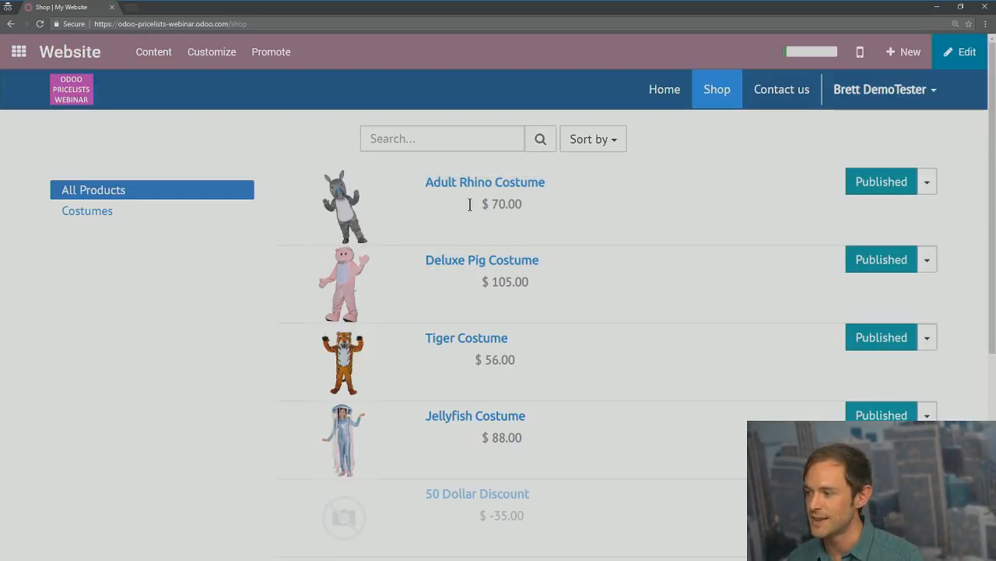
{"action": "left_click_drag", "start_coordinate": [470, 204], "coordinate": [451, 203]}
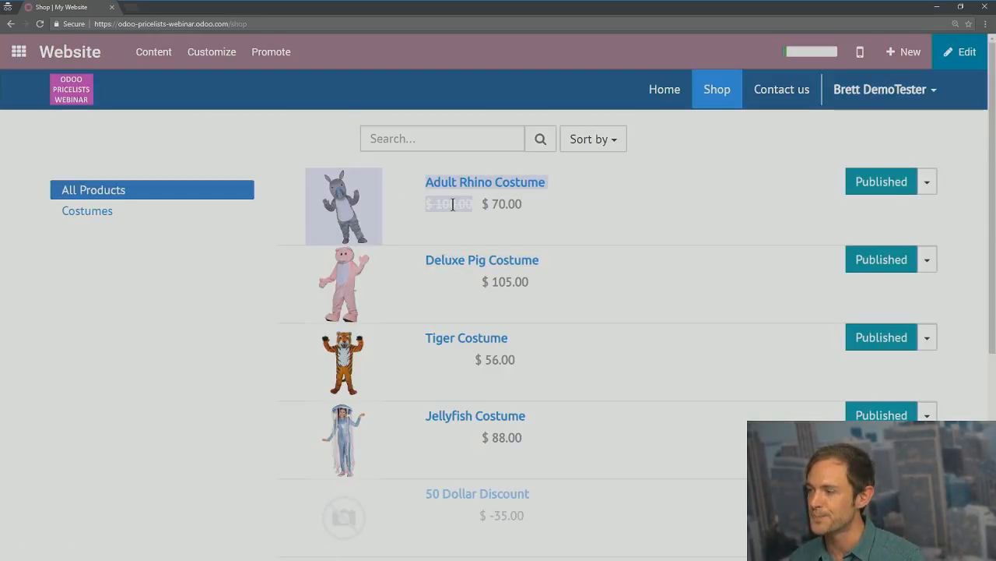
{"action": "left_click", "coordinate": [520, 233]}
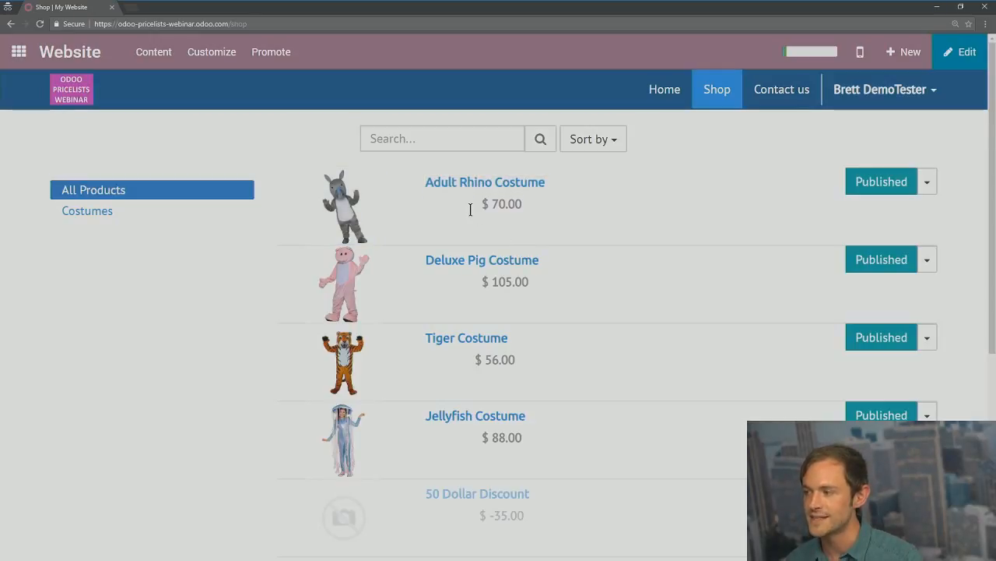
{"action": "left_click_drag", "start_coordinate": [481, 284], "coordinate": [430, 283]}
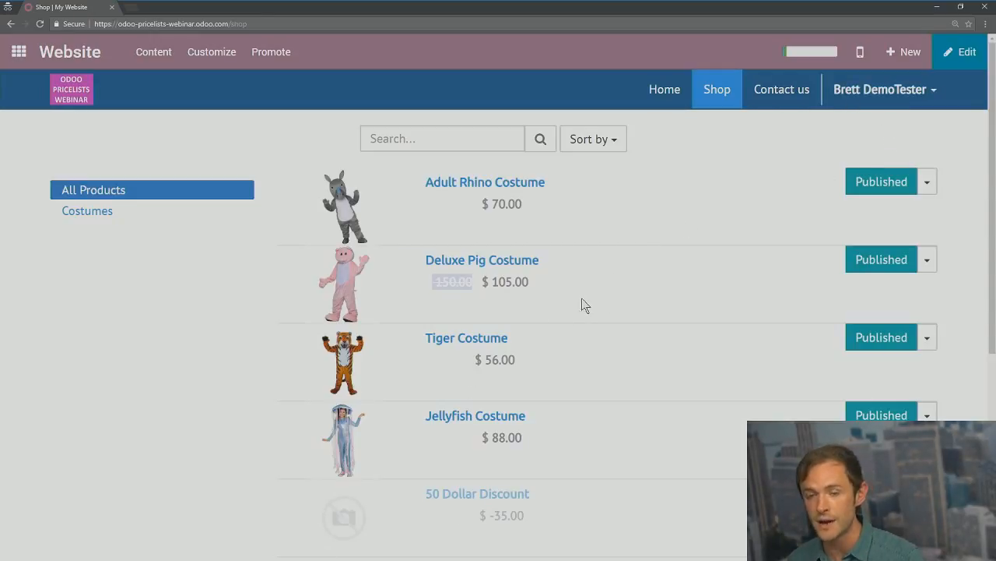
{"action": "left_click", "coordinate": [493, 280]}
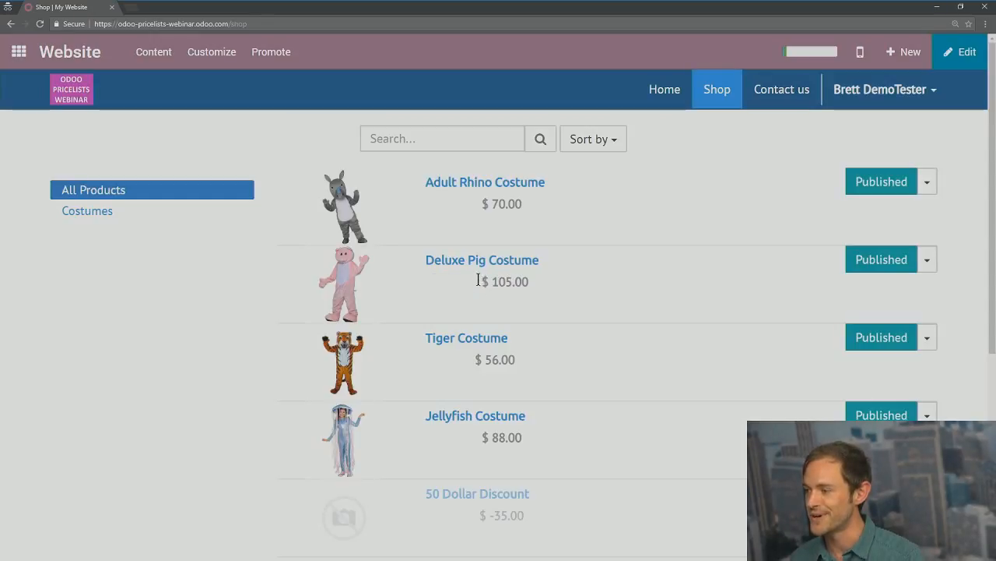
{"action": "left_click_drag", "start_coordinate": [478, 280], "coordinate": [407, 283]}
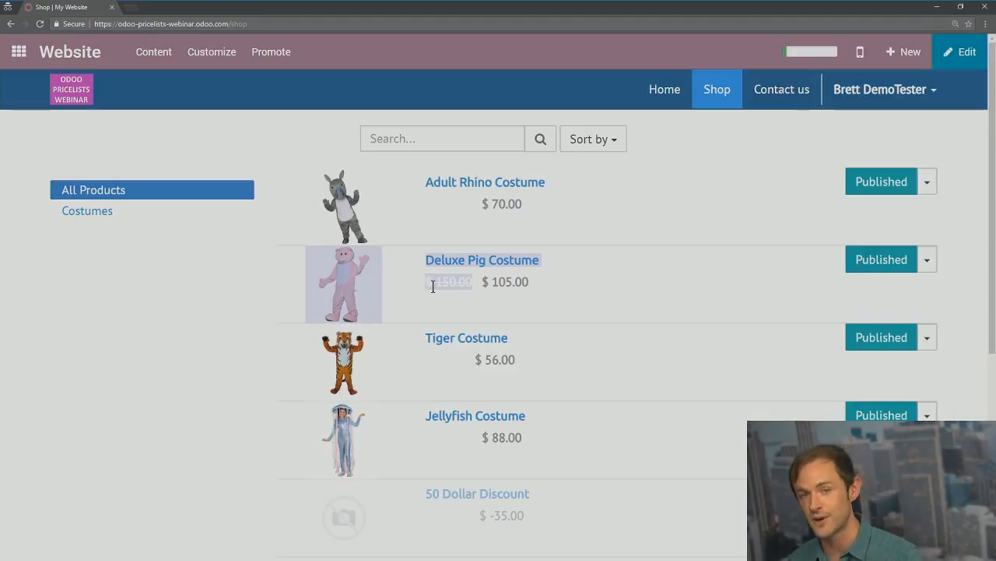
{"action": "left_click", "coordinate": [498, 292]}
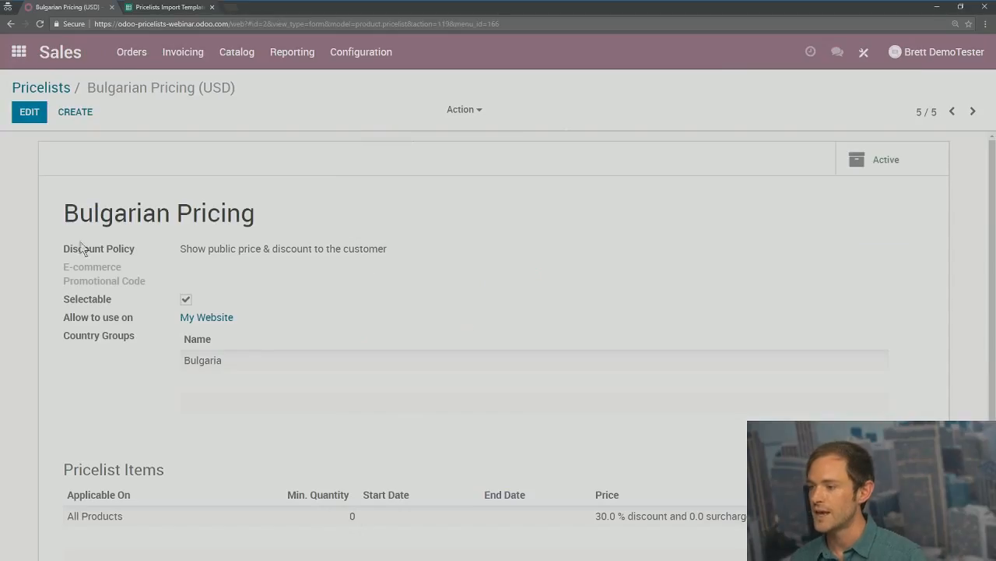
Step: Edit Bulgarian Pricing to review its Bulgaria restriction and 30% All Products discount, then go home
{"action": "left_click", "coordinate": [30, 112]}
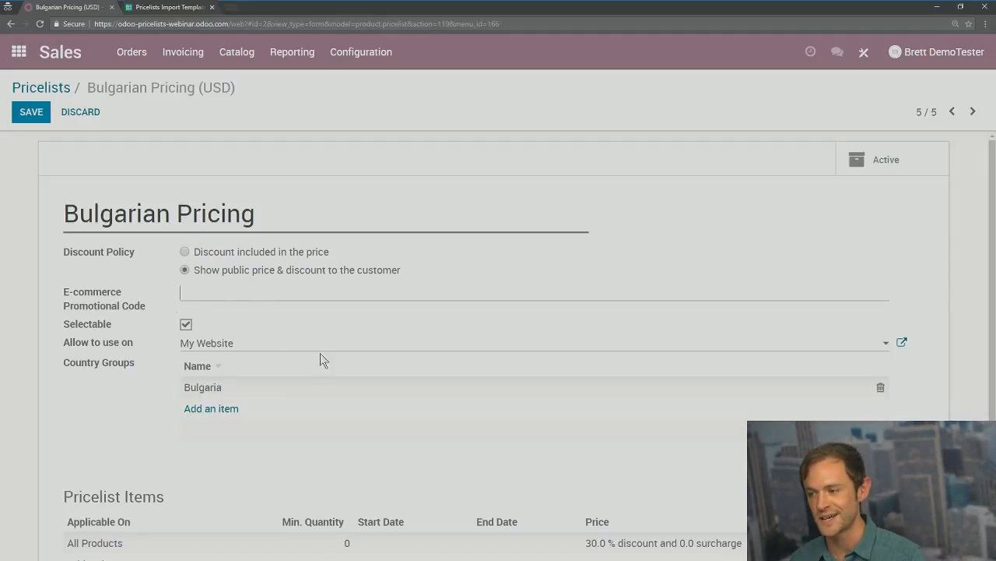
{"action": "scroll", "coordinate": [260, 356], "scroll_direction": "down", "scroll_amount": 1}
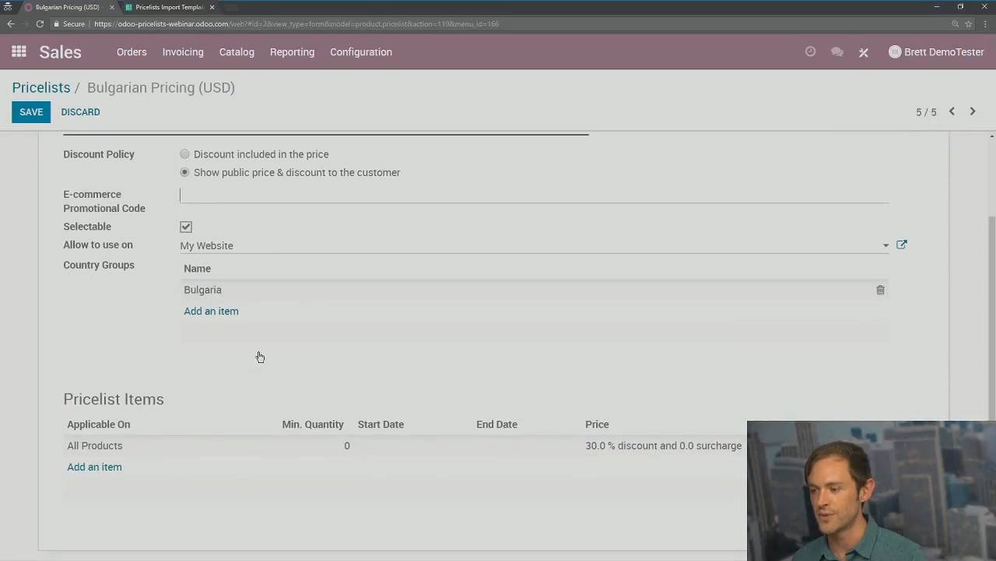
{"action": "scroll", "coordinate": [257, 352], "scroll_direction": "up", "scroll_amount": 1}
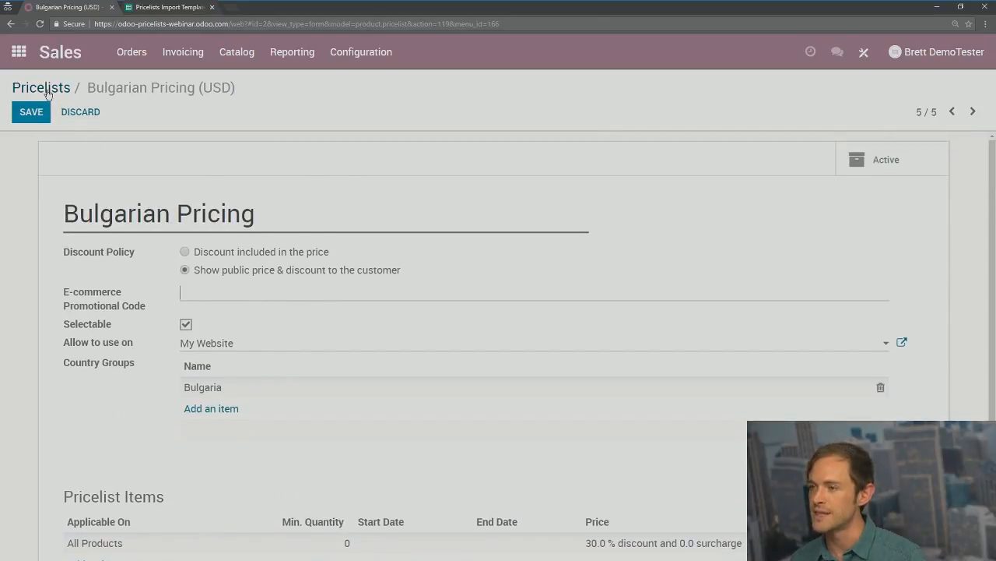
{"action": "left_click", "coordinate": [19, 51]}
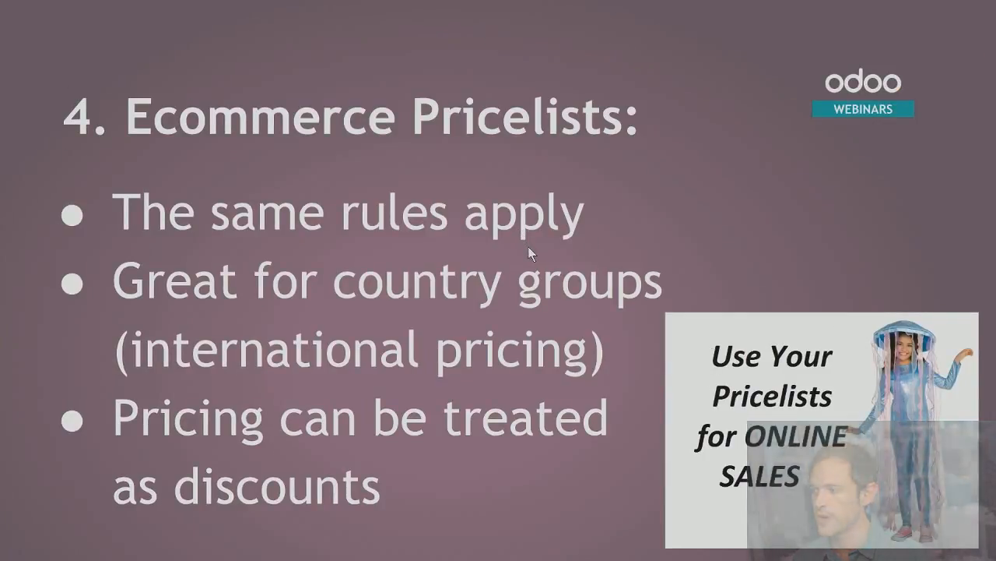
Step: Advance to slide '5. Pricelists in POS', reveal its three bullets, then return to the Odoo browser
{"action": "left_click", "coordinate": [639, 421]}
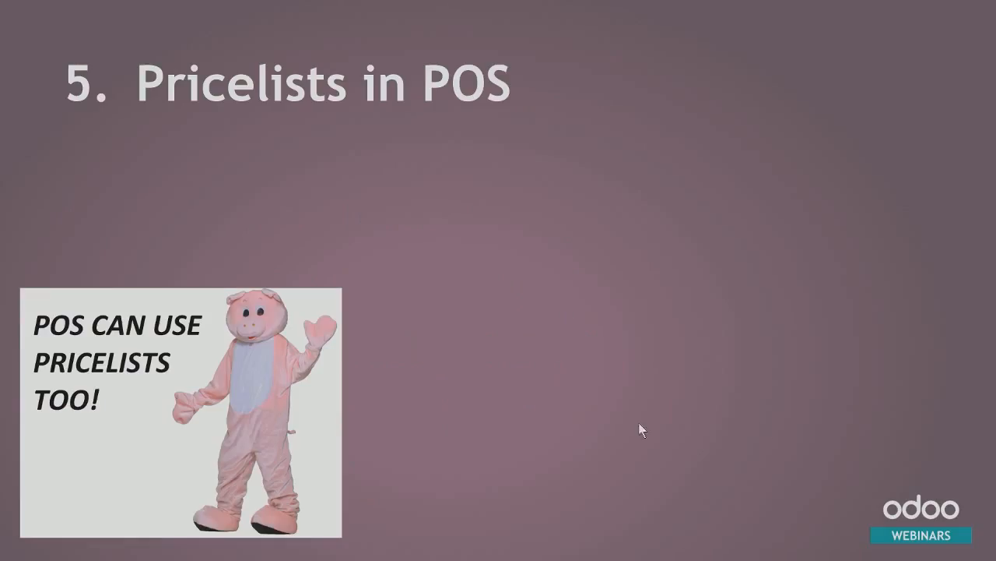
{"action": "left_click", "coordinate": [710, 180]}
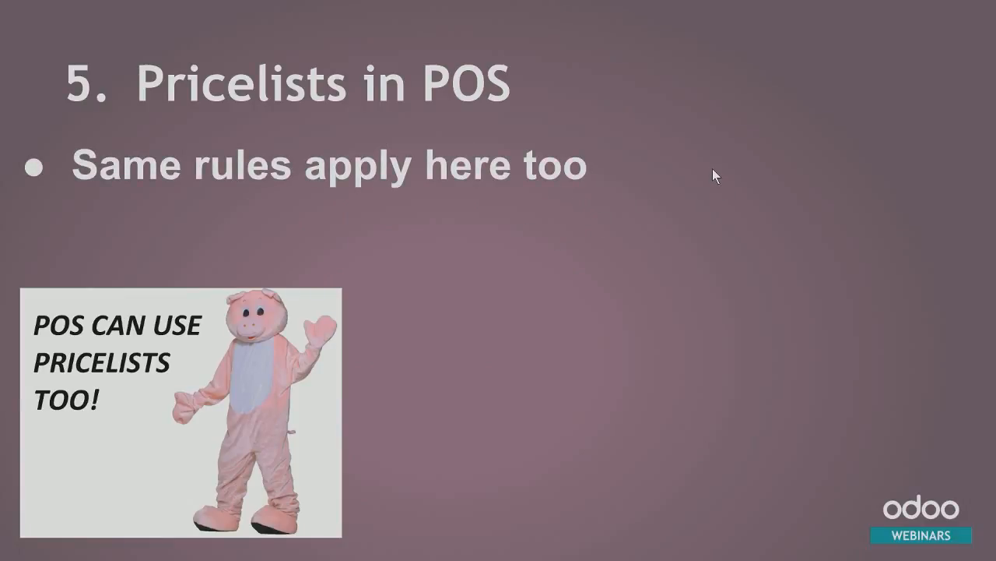
{"action": "left_click", "coordinate": [673, 262]}
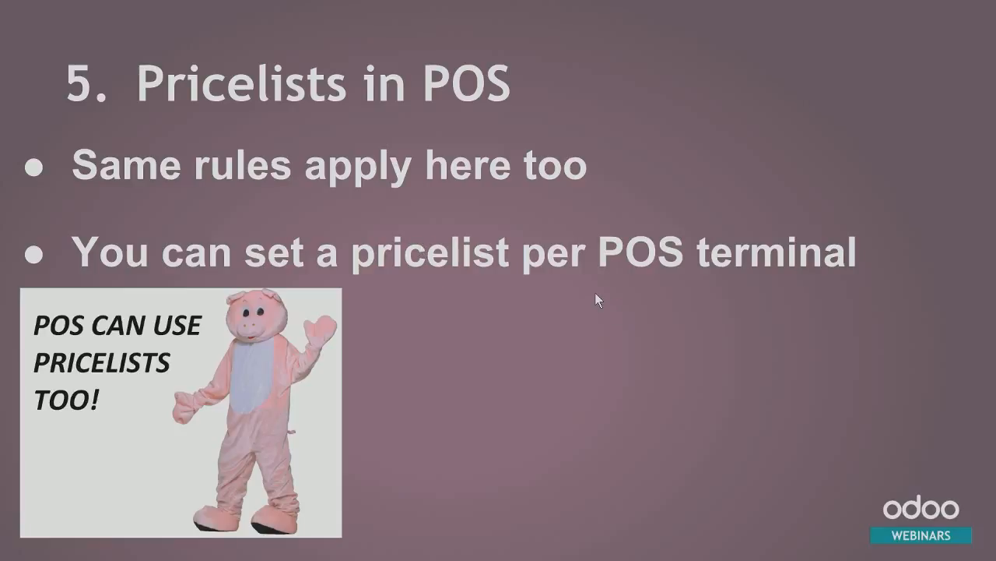
{"action": "left_click", "coordinate": [696, 297]}
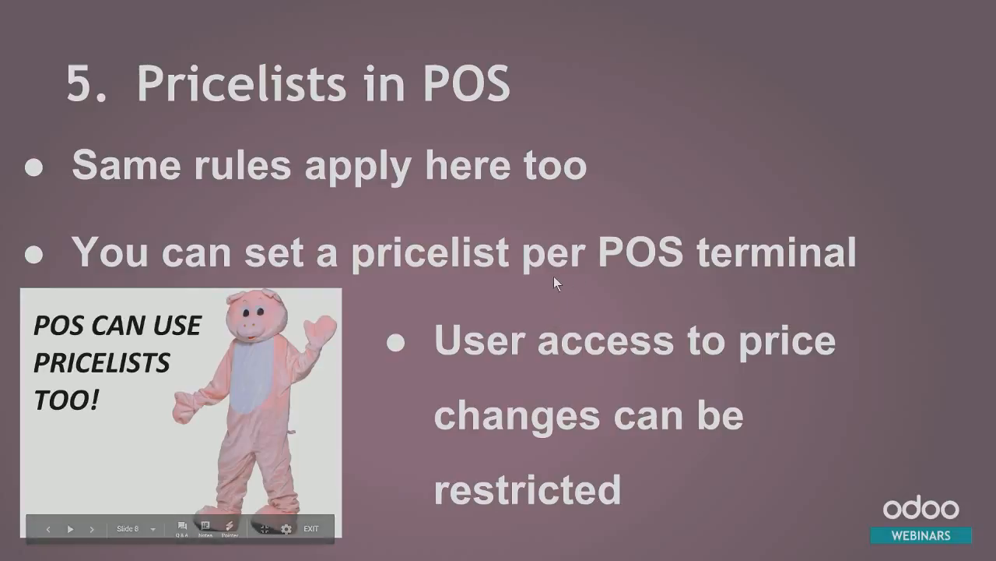
{"action": "key", "text": "alt+Tab"}
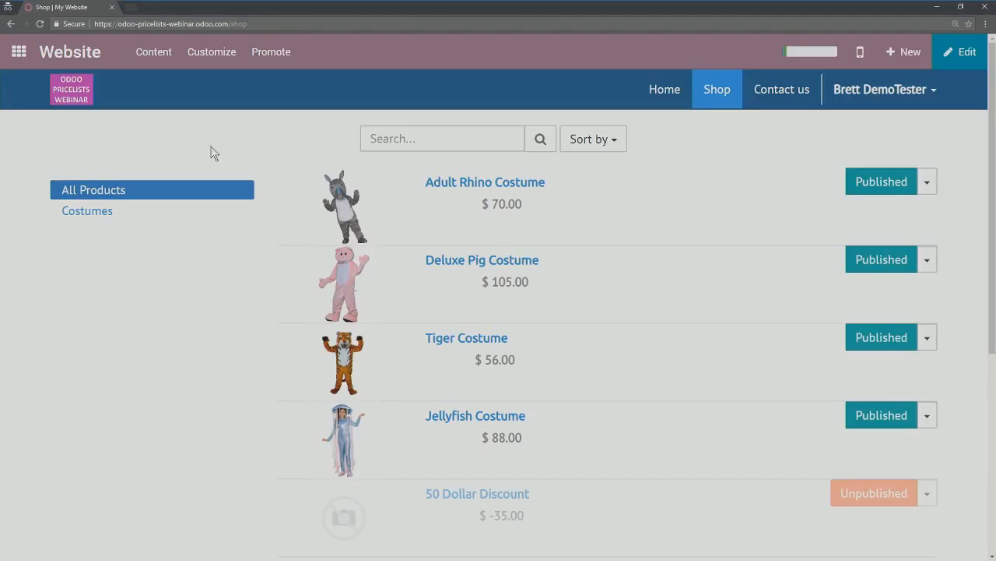
{"action": "key", "text": "alt+Tab"}
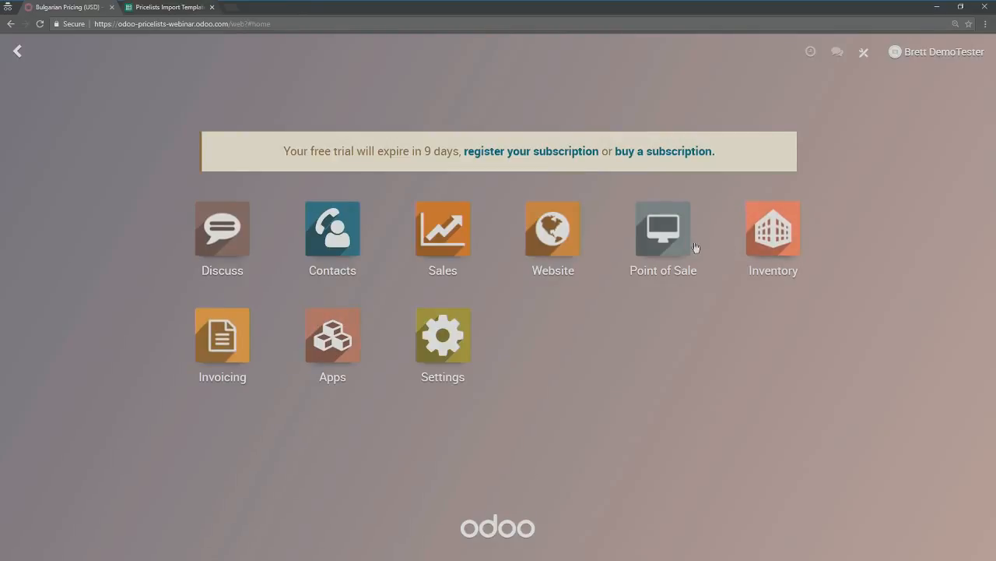
Step: Open the Main POS terminal's settings and enable pricelists
{"action": "left_click", "coordinate": [659, 233]}
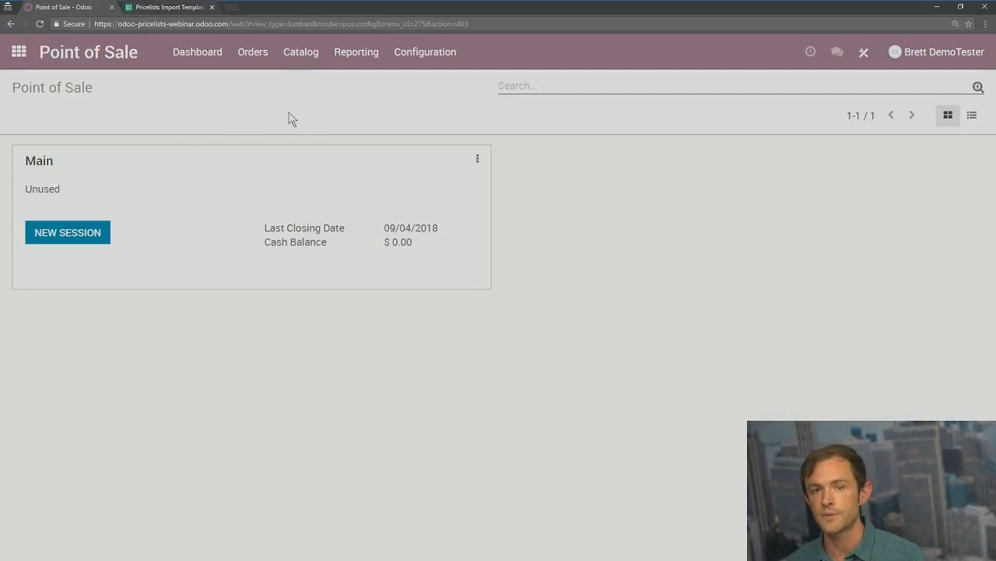
{"action": "left_click", "coordinate": [477, 159]}
{"action": "left_click", "coordinate": [269, 274]}
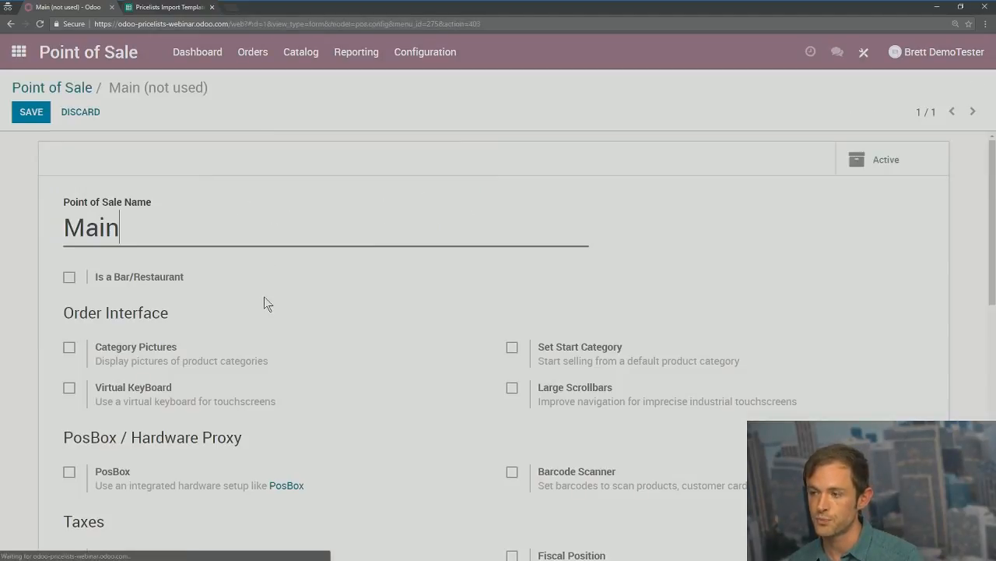
{"action": "scroll", "coordinate": [64, 261], "scroll_direction": "down", "scroll_amount": 7}
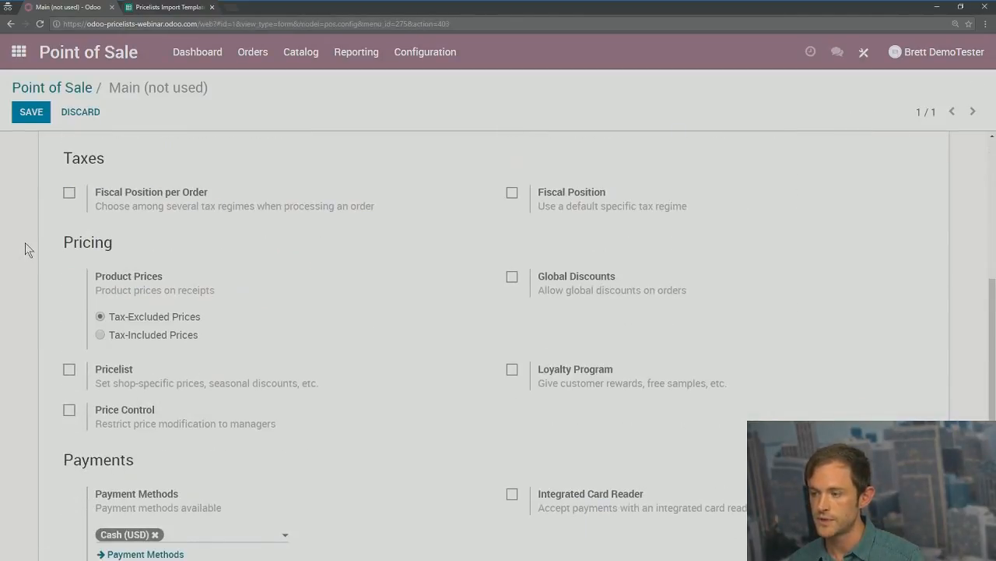
{"action": "scroll", "coordinate": [56, 301], "scroll_direction": "up", "scroll_amount": 2}
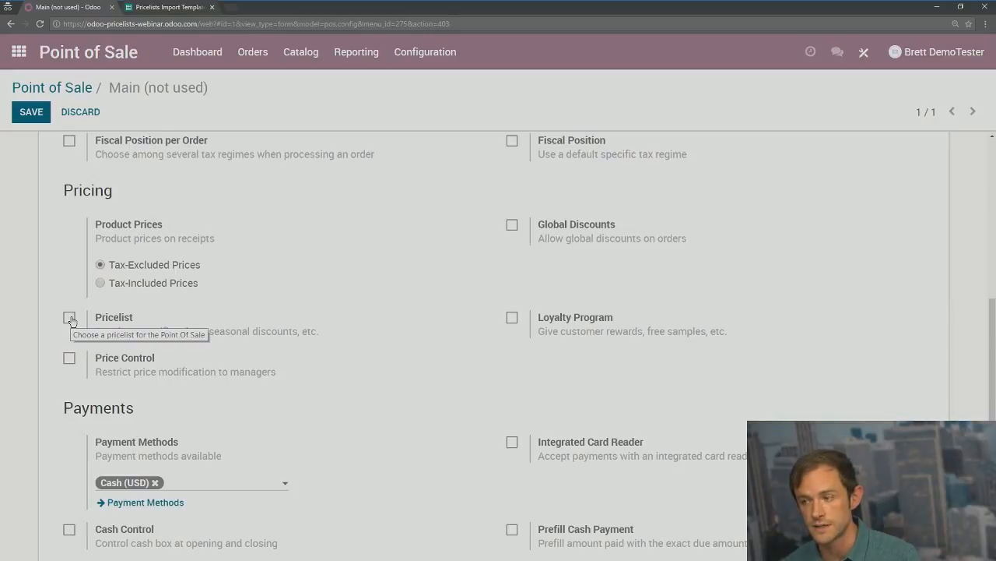
{"action": "left_click", "coordinate": [70, 319]}
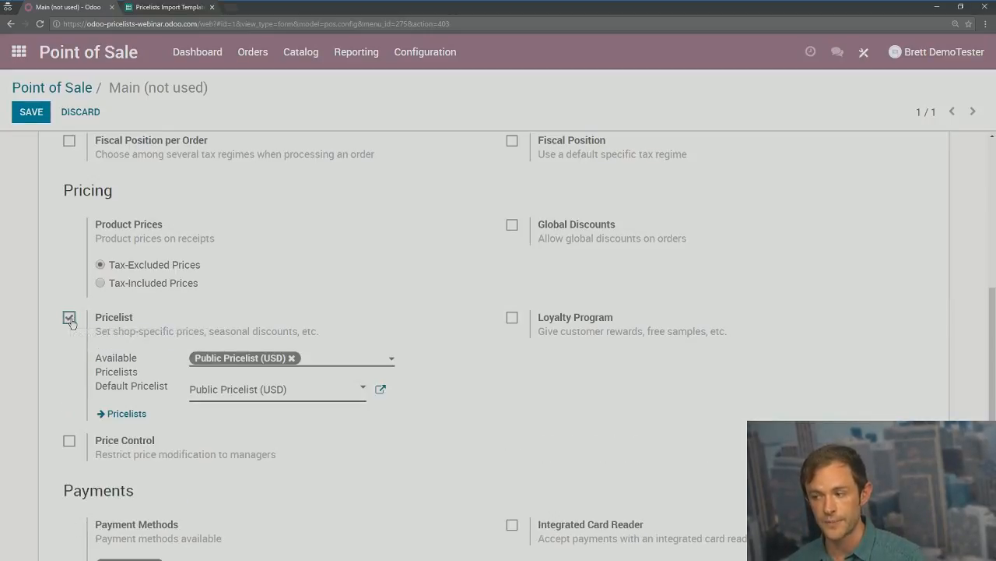
Step: Add Reseller Pricing and Gold Member Pricing as available pricelists and save
{"action": "left_click", "coordinate": [323, 360]}
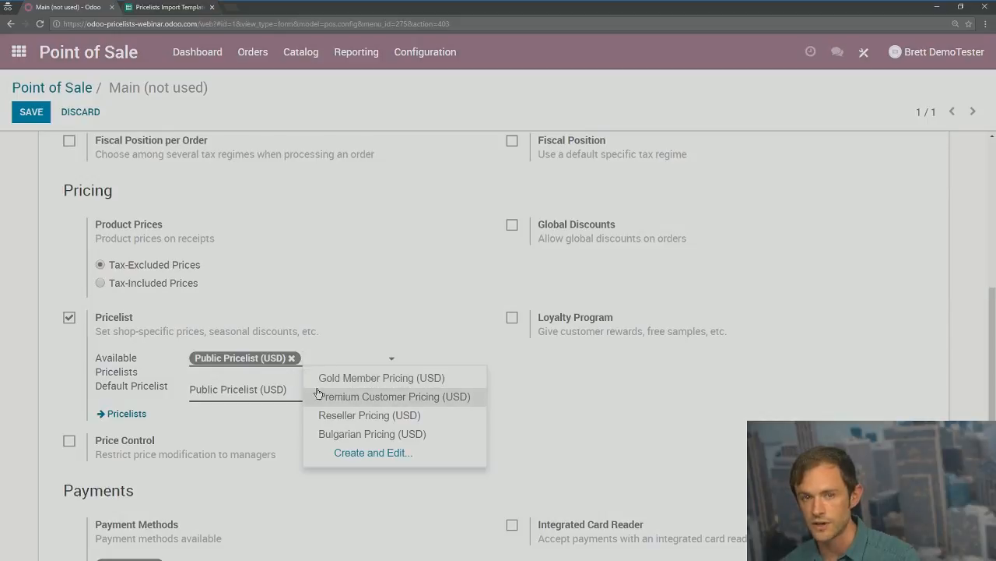
{"action": "left_click", "coordinate": [355, 417]}
{"action": "left_click", "coordinate": [347, 380]}
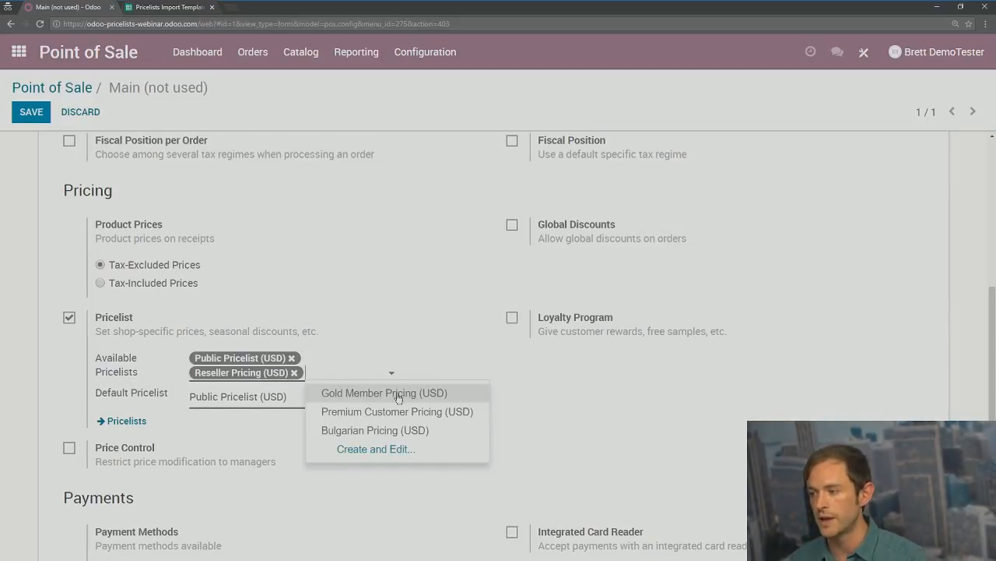
{"action": "left_click", "coordinate": [397, 394]}
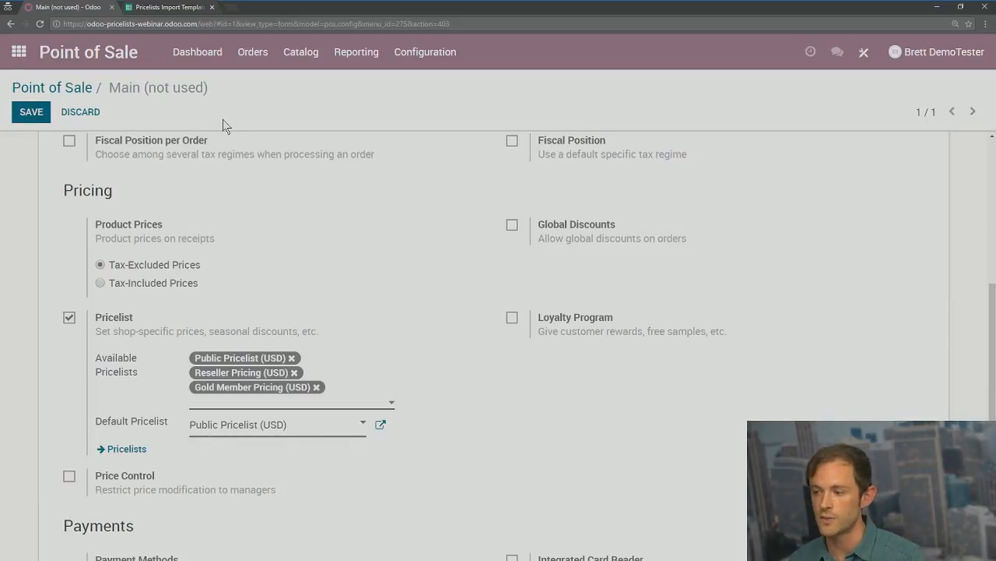
{"action": "key", "text": "alt+s"}
{"action": "scroll", "coordinate": [205, 464], "scroll_direction": "down", "scroll_amount": 5}
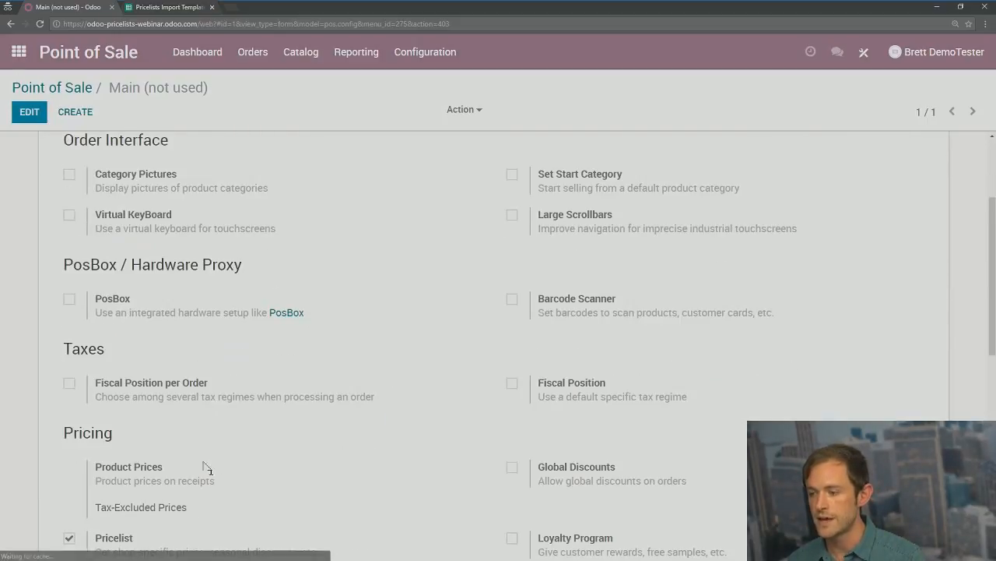
{"action": "scroll", "coordinate": [192, 298], "scroll_direction": "up", "scroll_amount": 5}
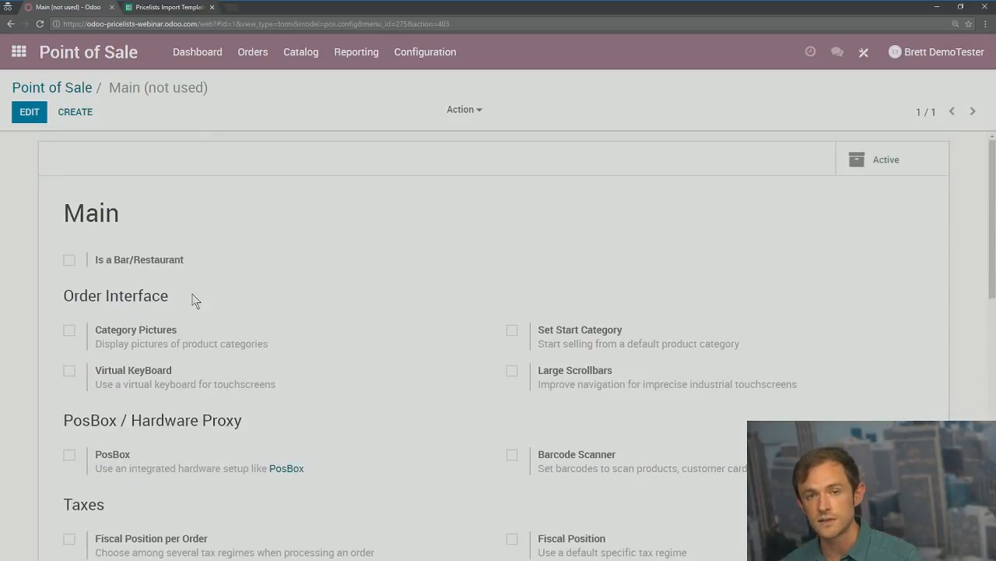
{"action": "left_click", "coordinate": [60, 93]}
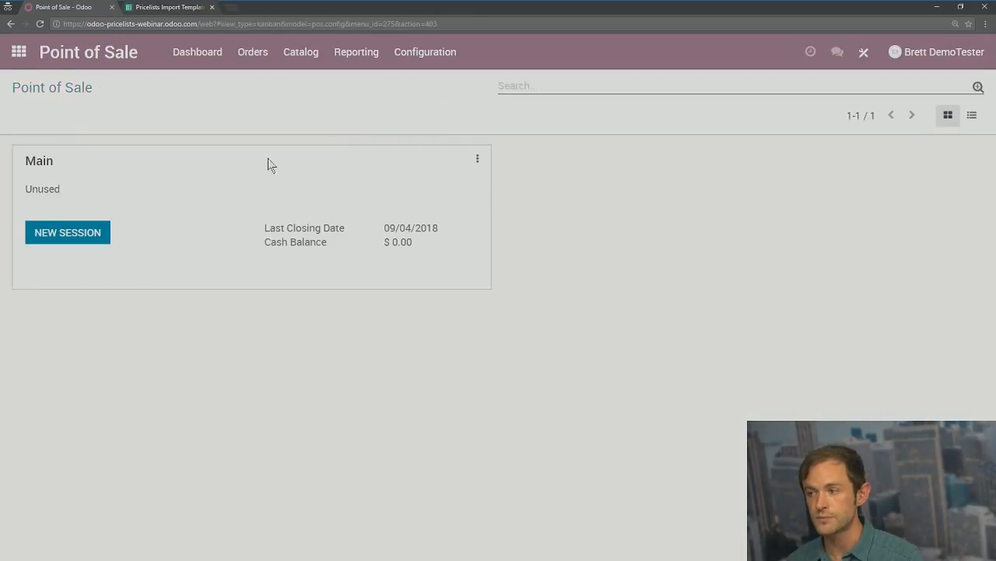
Step: Start a new Main POS session and add the Deluxe Pig and Jellyfish Costumes
{"action": "left_click", "coordinate": [85, 238]}
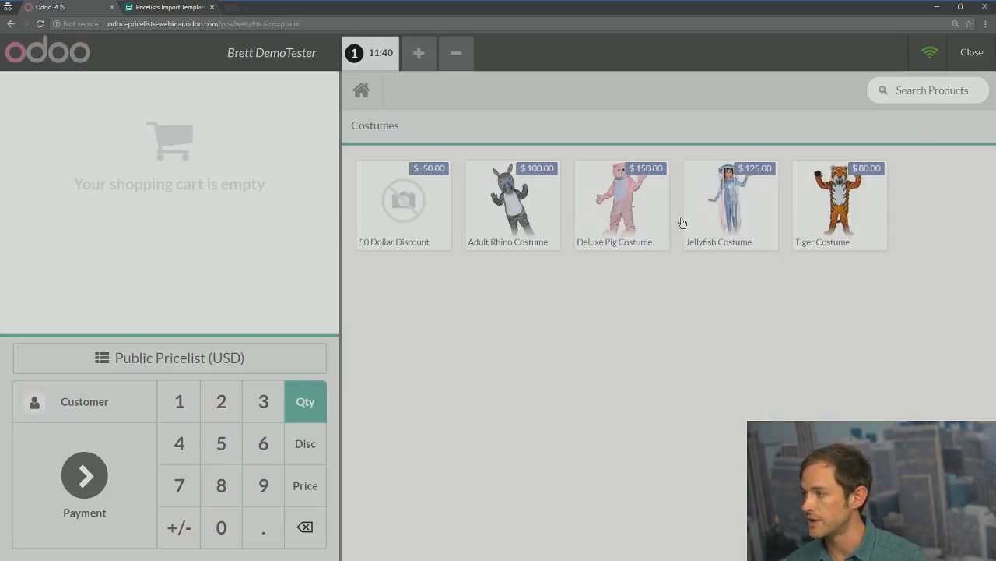
{"action": "left_click", "coordinate": [637, 215]}
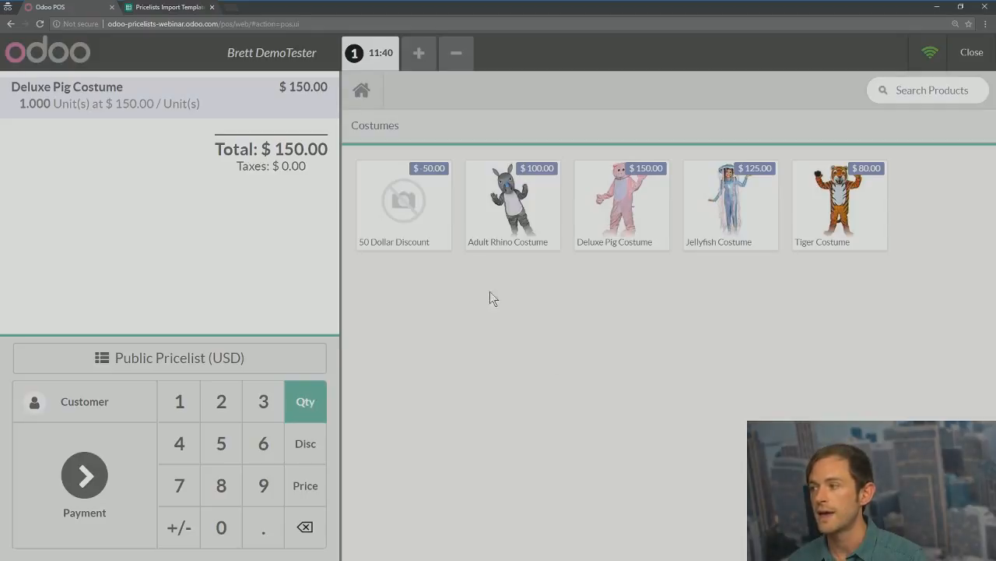
{"action": "left_click", "coordinate": [747, 203]}
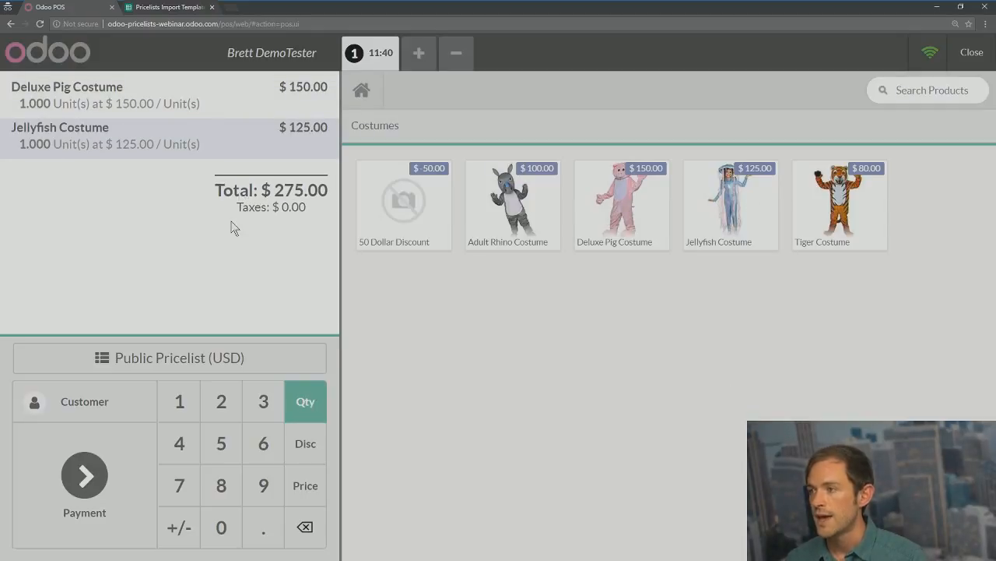
Step: Switch the order to Gold Member Pricing and remove both order lines
{"action": "left_click", "coordinate": [143, 367]}
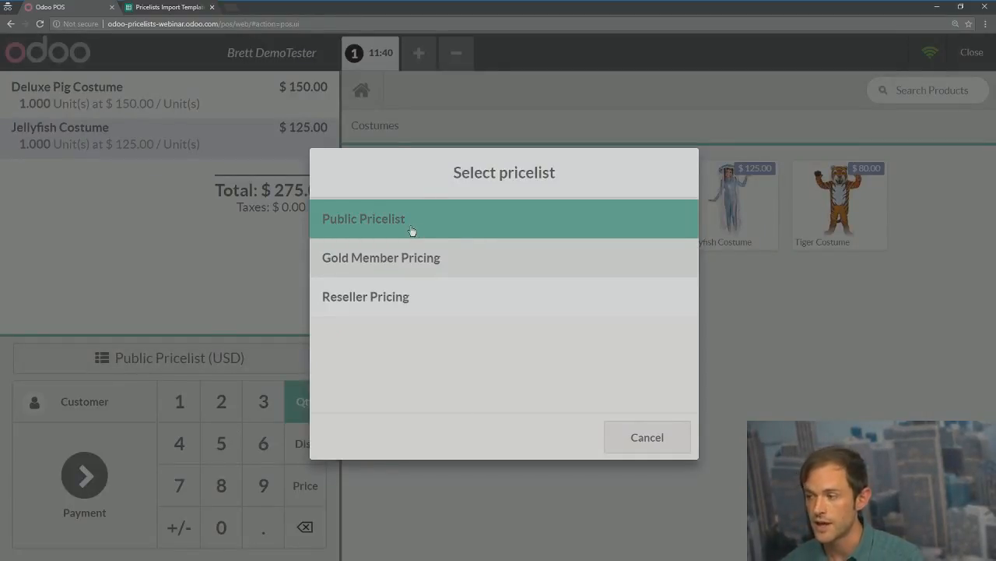
{"action": "left_click", "coordinate": [395, 264]}
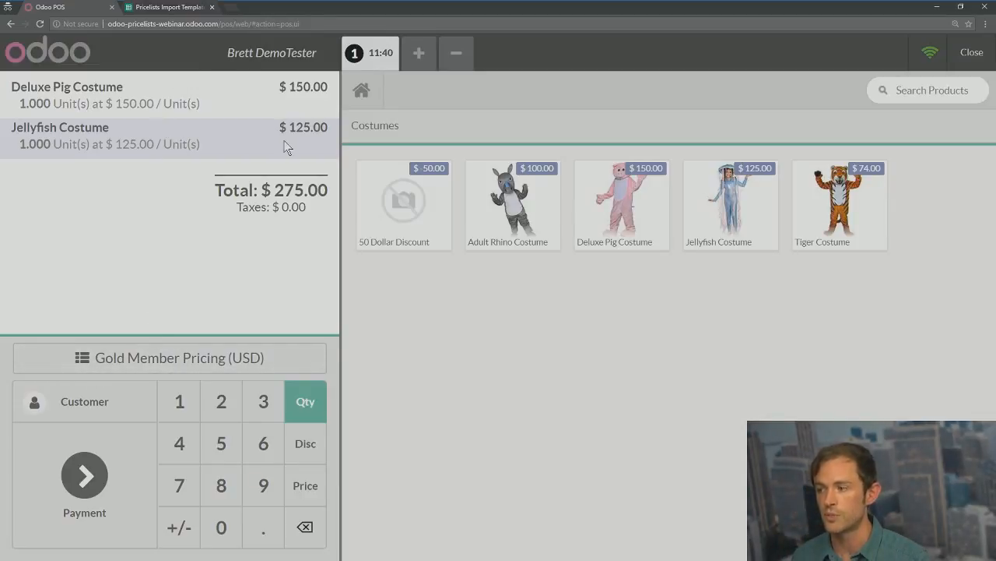
{"action": "left_click", "coordinate": [305, 528]}
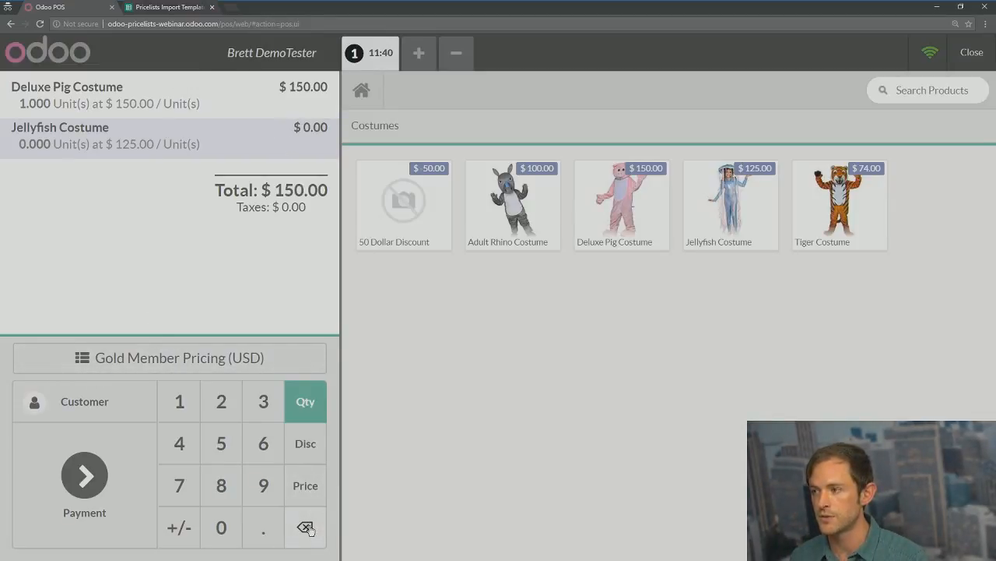
{"action": "left_click", "coordinate": [305, 528]}
{"action": "double_click", "coordinate": [305, 527]}
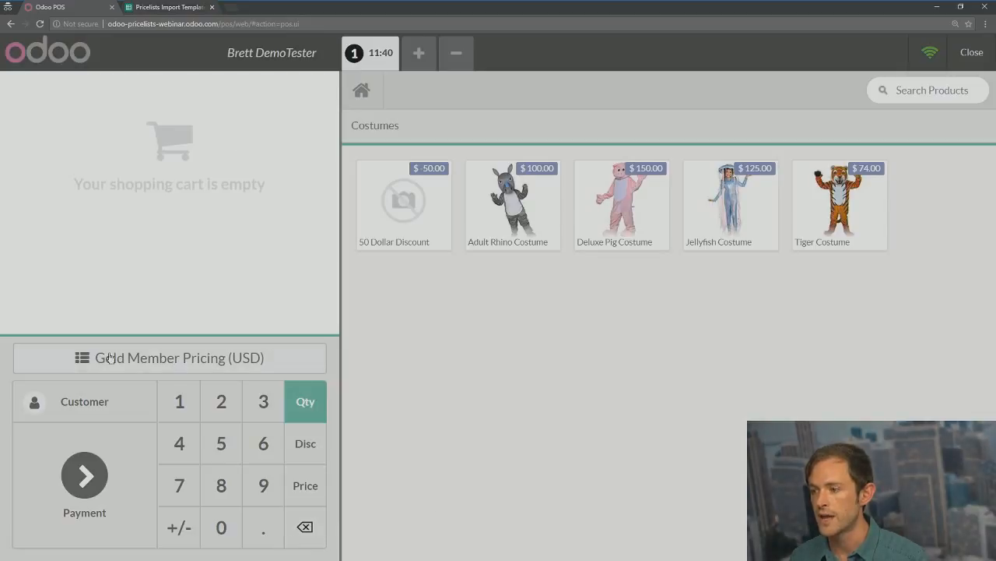
Step: Add Jellyfish, Deluxe Pig, Adult Rhino and Tiger ($74) Costumes, then clear the cart
{"action": "left_click", "coordinate": [718, 209]}
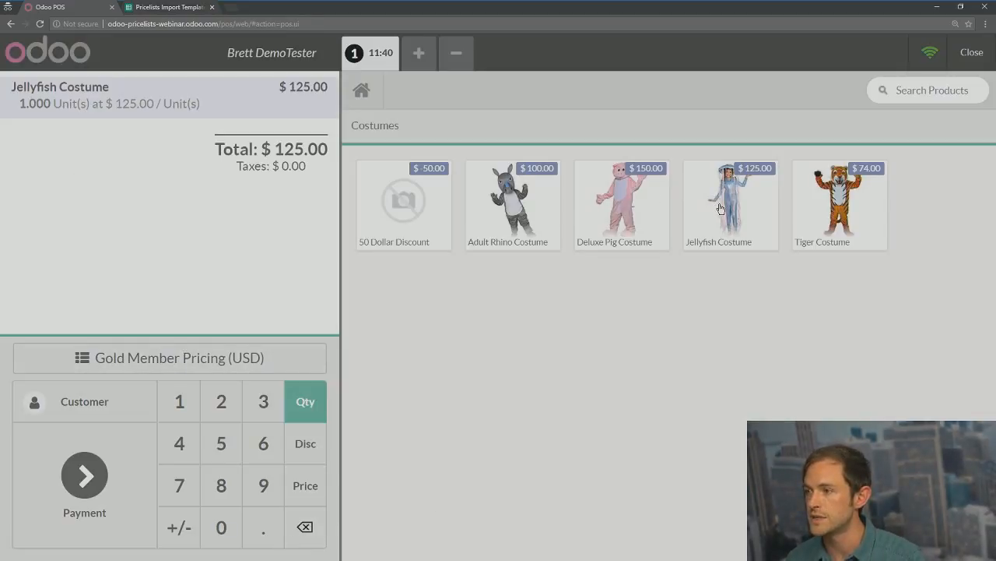
{"action": "left_click", "coordinate": [653, 208]}
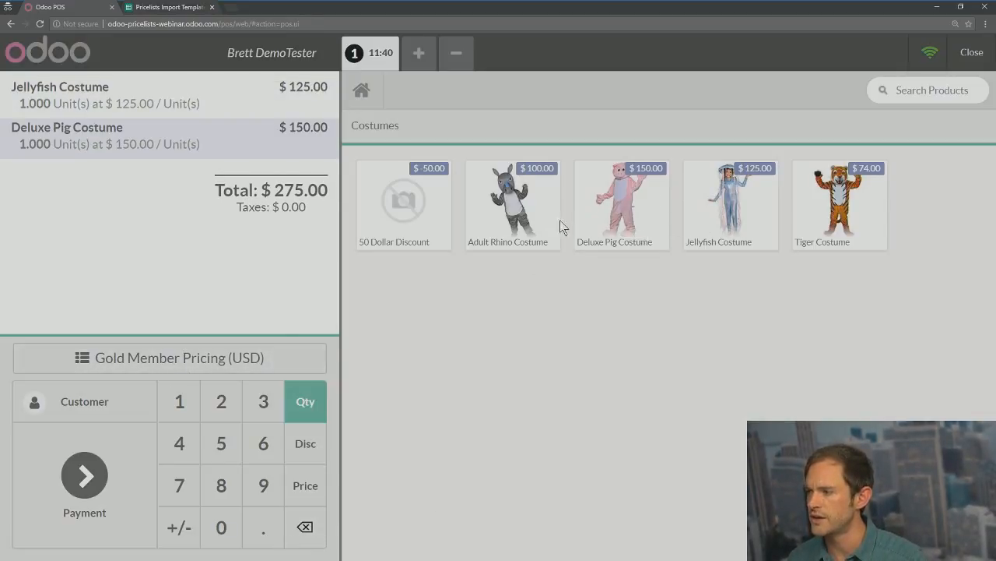
{"action": "left_click", "coordinate": [520, 199]}
{"action": "left_click", "coordinate": [835, 208]}
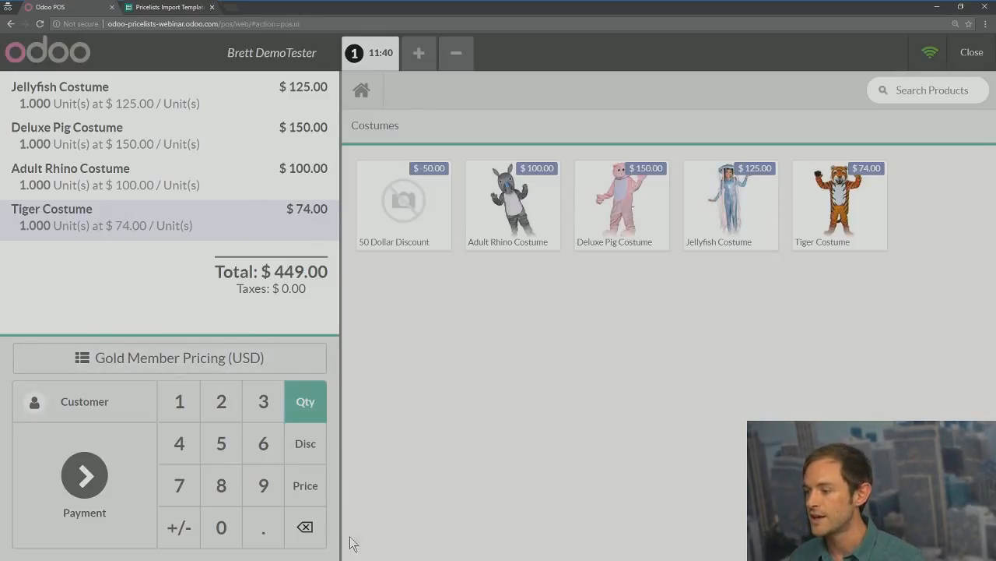
{"action": "left_click", "coordinate": [305, 527]}
{"action": "left_click", "coordinate": [305, 527]}
{"action": "left_click", "coordinate": [305, 527]}
{"action": "left_click", "coordinate": [305, 527]}
{"action": "left_click", "coordinate": [305, 527]}
{"action": "left_click", "coordinate": [306, 527]}
{"action": "left_click", "coordinate": [306, 528]}
{"action": "left_click", "coordinate": [305, 527]}
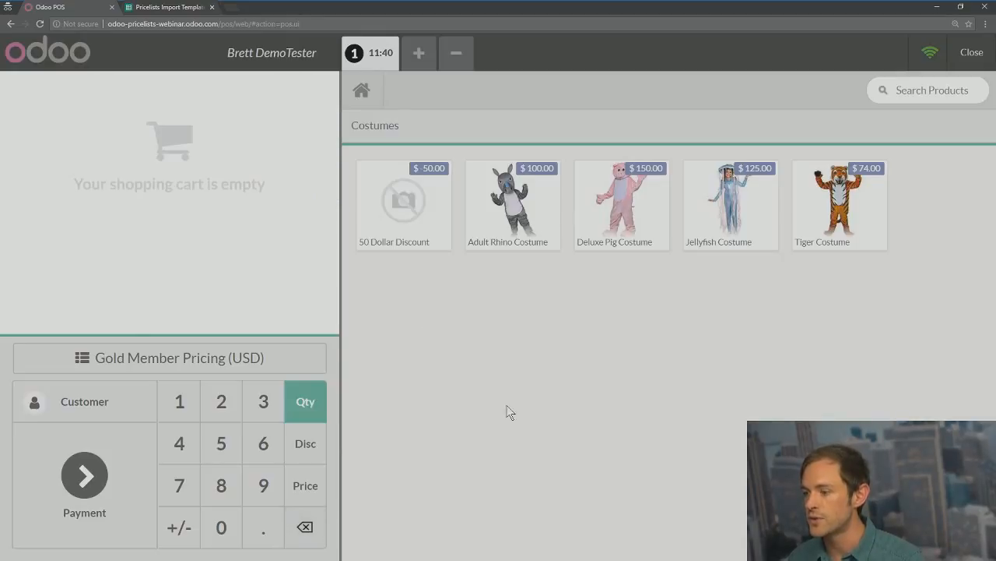
Step: Set customer Costume Distributors Inc. and add Deluxe Pig, Adult Rhino and Jellyfish Costumes totalling $280
{"action": "left_click", "coordinate": [94, 413]}
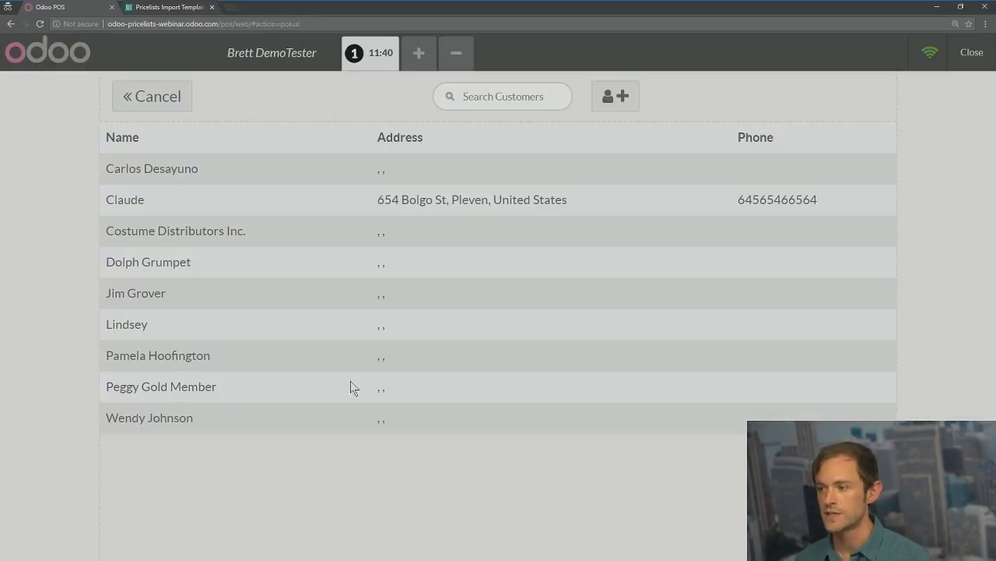
{"action": "left_click", "coordinate": [179, 233]}
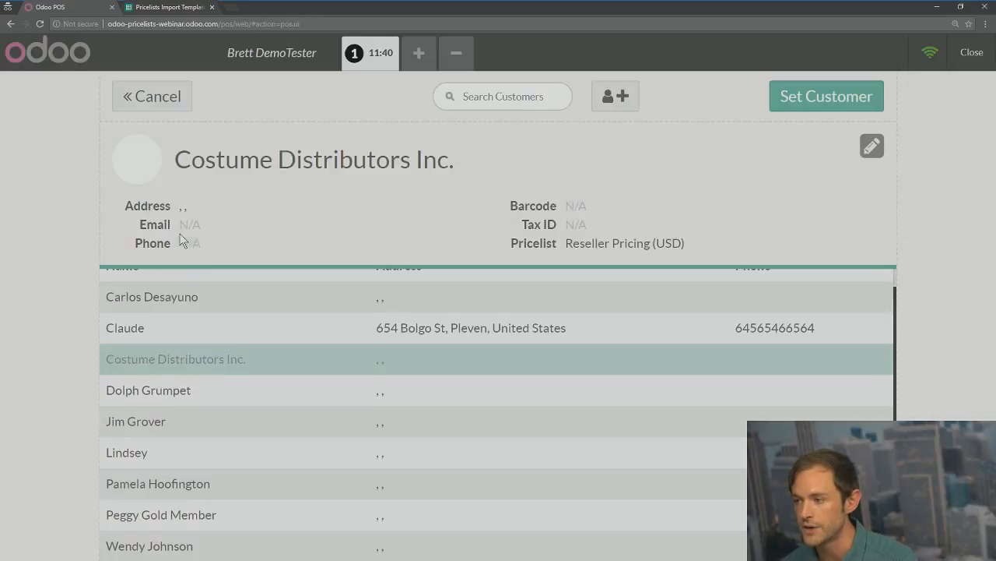
{"action": "left_click", "coordinate": [847, 95]}
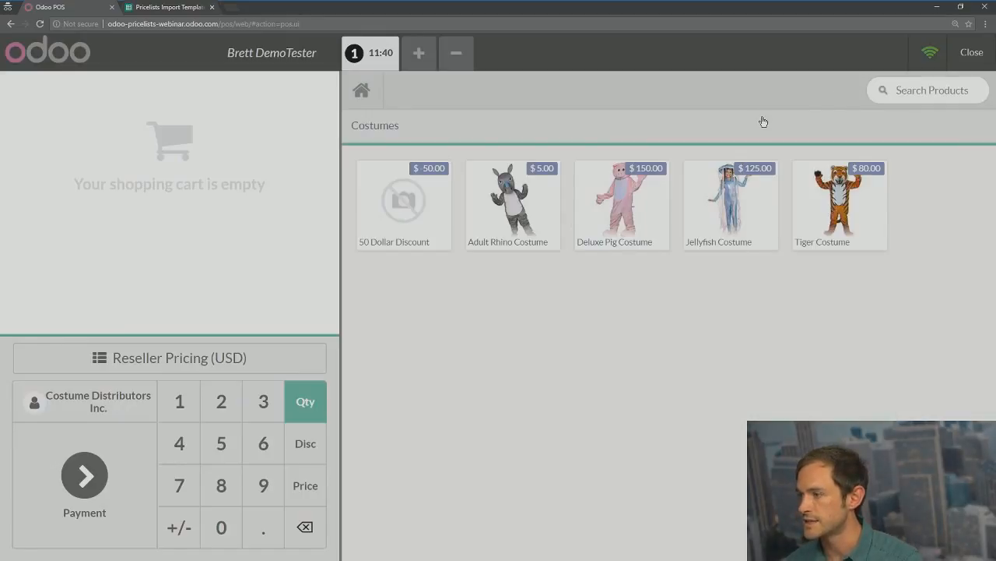
{"action": "left_click", "coordinate": [592, 226]}
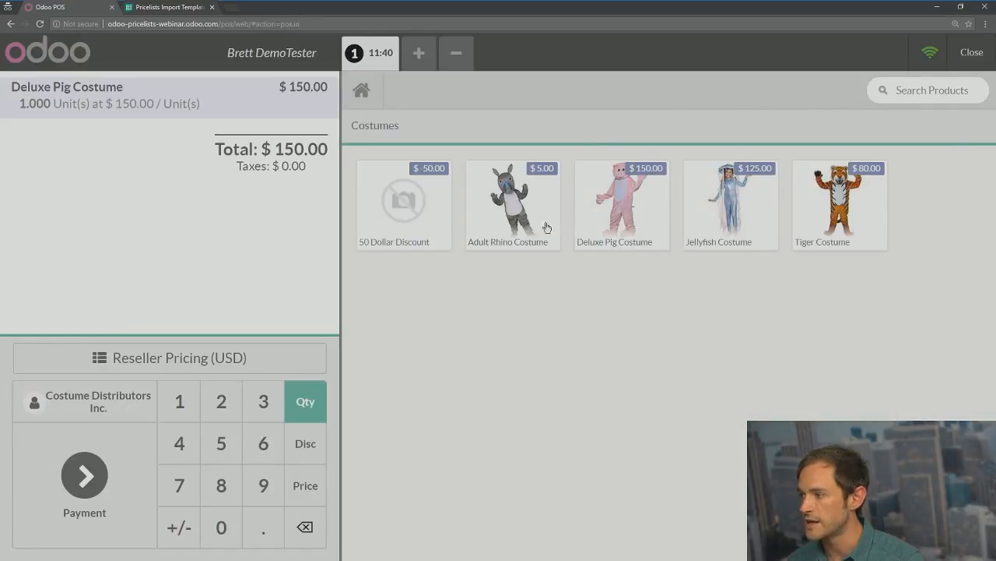
{"action": "left_click", "coordinate": [525, 216]}
{"action": "left_click", "coordinate": [721, 199]}
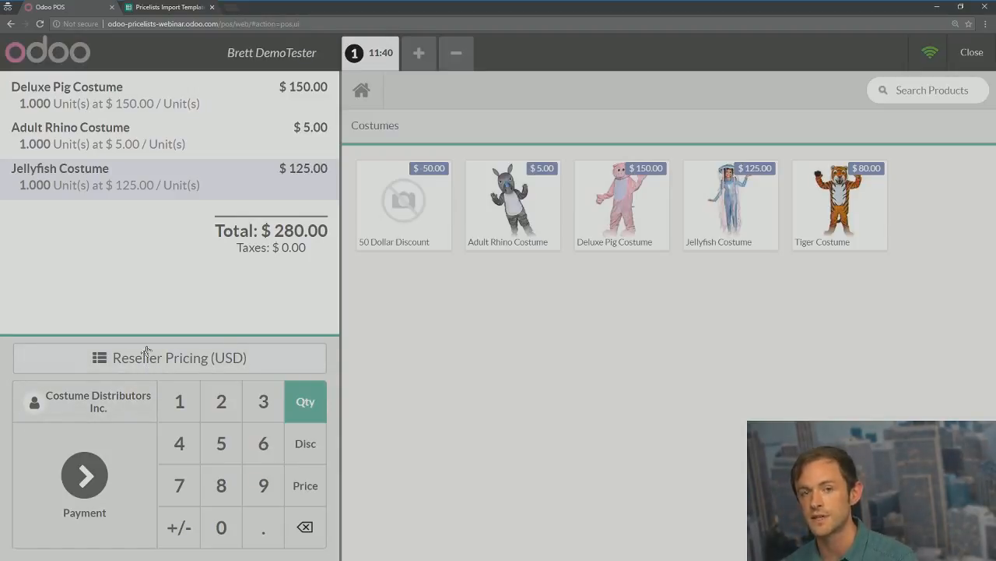
Step: Check the pricelist choice without changing it, then go to the web shop window
{"action": "left_click", "coordinate": [198, 357]}
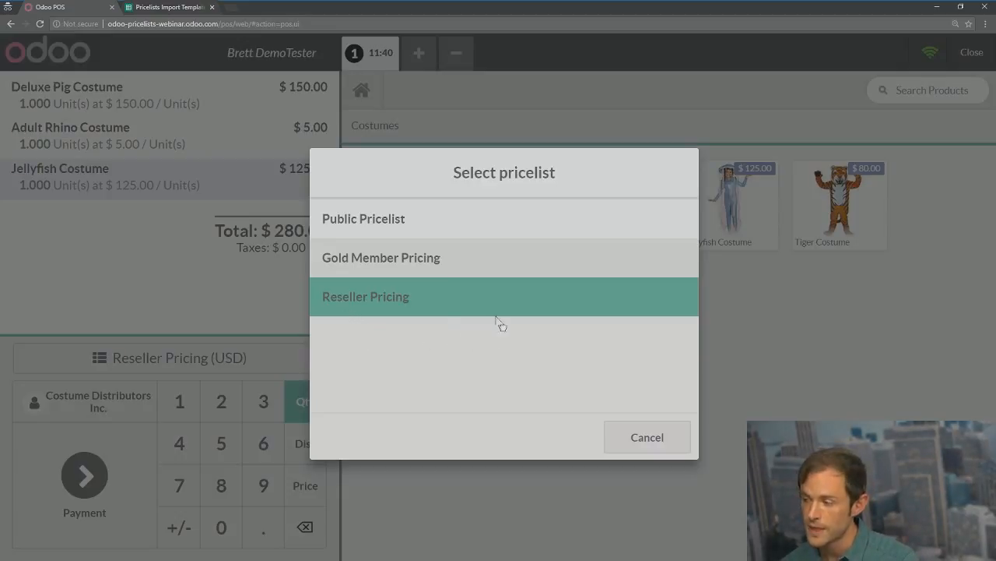
{"action": "left_click", "coordinate": [646, 436]}
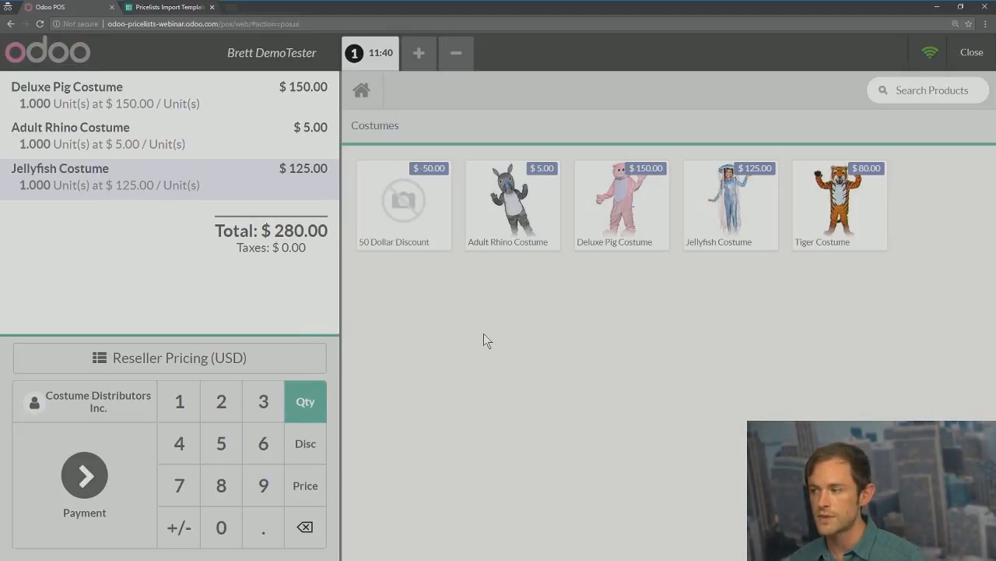
{"action": "key", "text": "alt+Tab"}
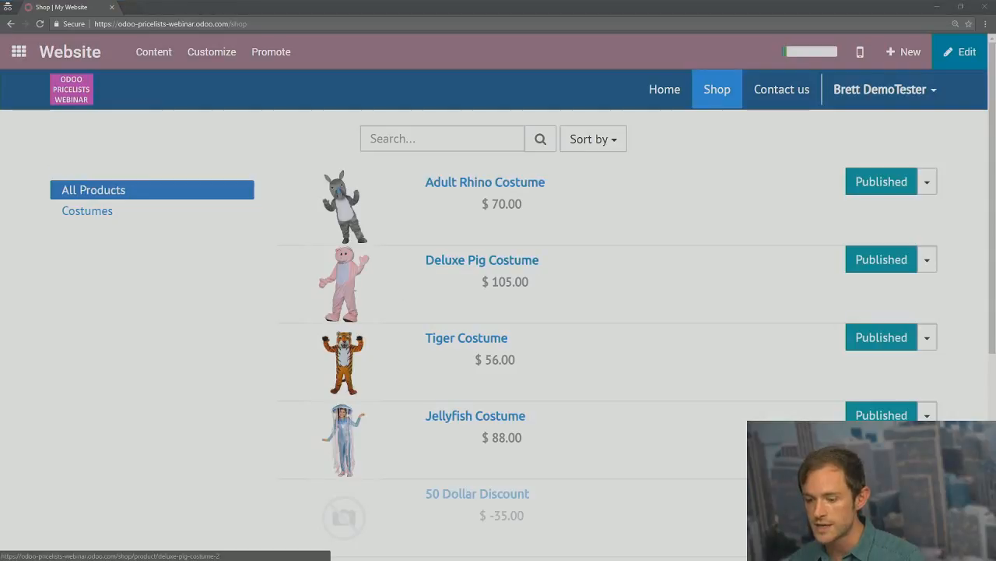
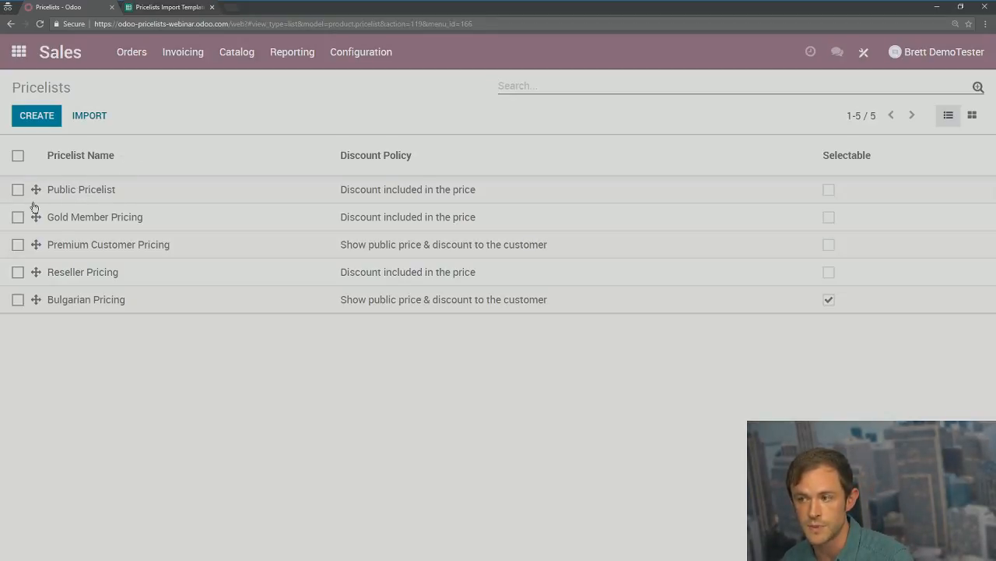
Step: Drag Public Pricelist to the top of the pricelist ordering
{"action": "mouse_move", "coordinate": [35, 189]}
{"action": "left_mouse_down"}
{"action": "mouse_move", "coordinate": [28, 285]}
{"action": "mouse_move", "coordinate": [35, 191]}
{"action": "left_mouse_up"}
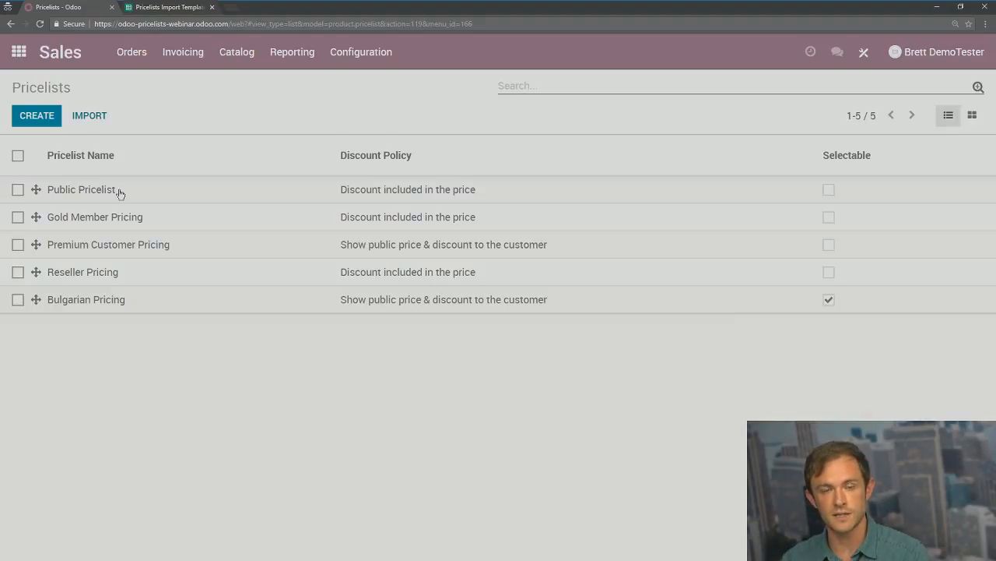
Step: Review the Adult Rhino Costume's Sales tab, then bring up the Sales settings page
{"action": "left_click", "coordinate": [19, 51]}
{"action": "left_click", "coordinate": [440, 245]}
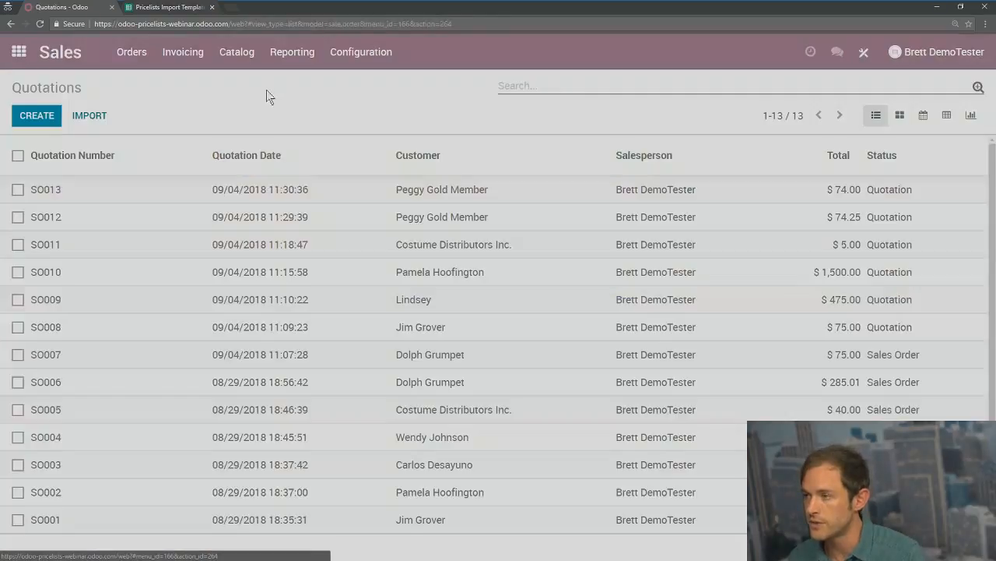
{"action": "left_click", "coordinate": [236, 55]}
{"action": "left_click", "coordinate": [243, 86]}
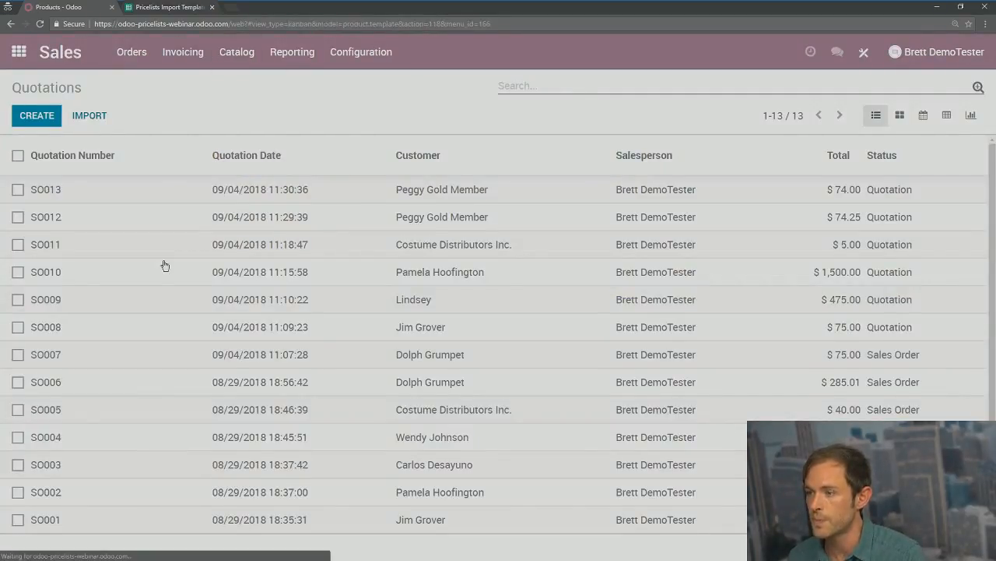
{"action": "left_click", "coordinate": [131, 195]}
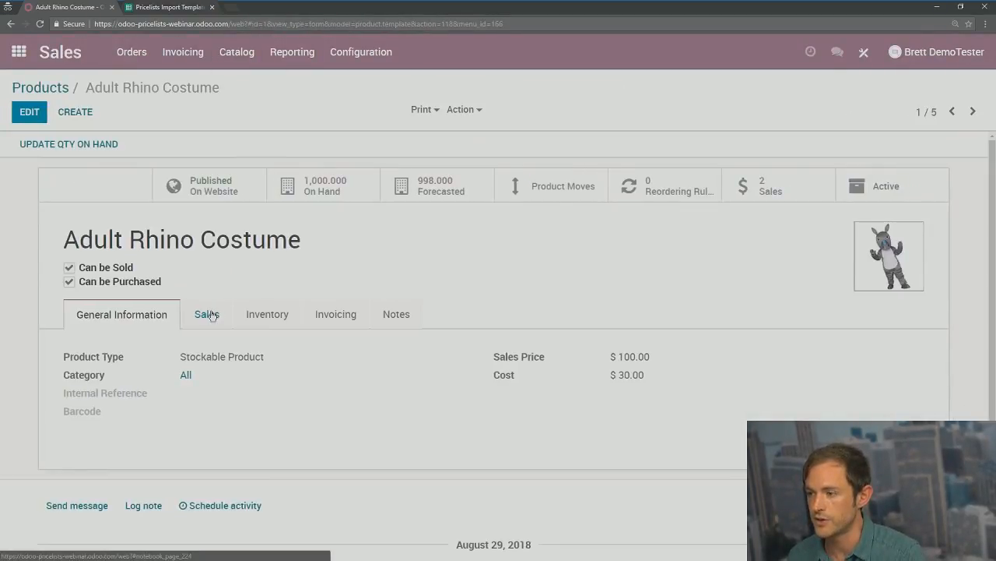
{"action": "left_click", "coordinate": [207, 314]}
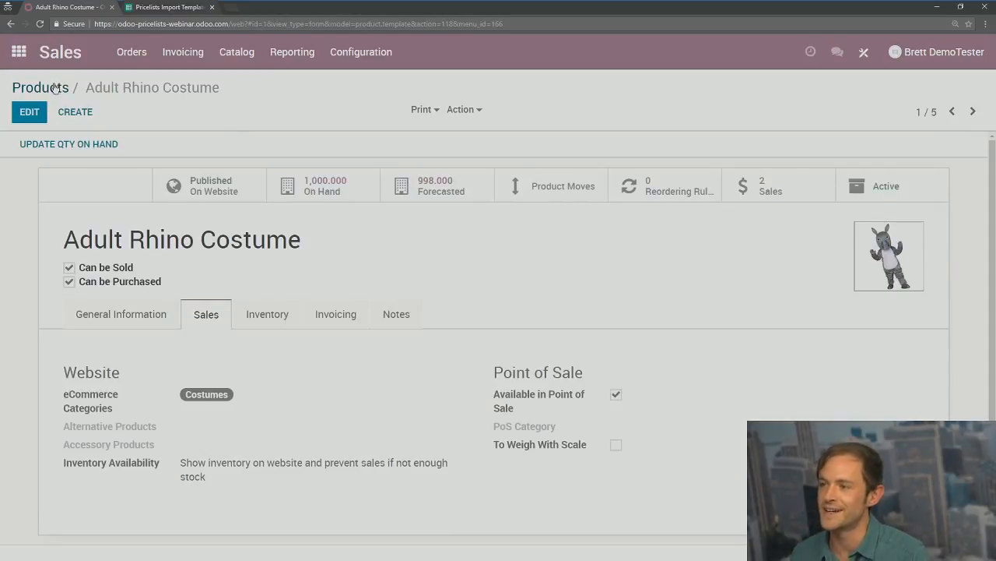
{"action": "left_click", "coordinate": [372, 63]}
{"action": "left_click", "coordinate": [369, 88]}
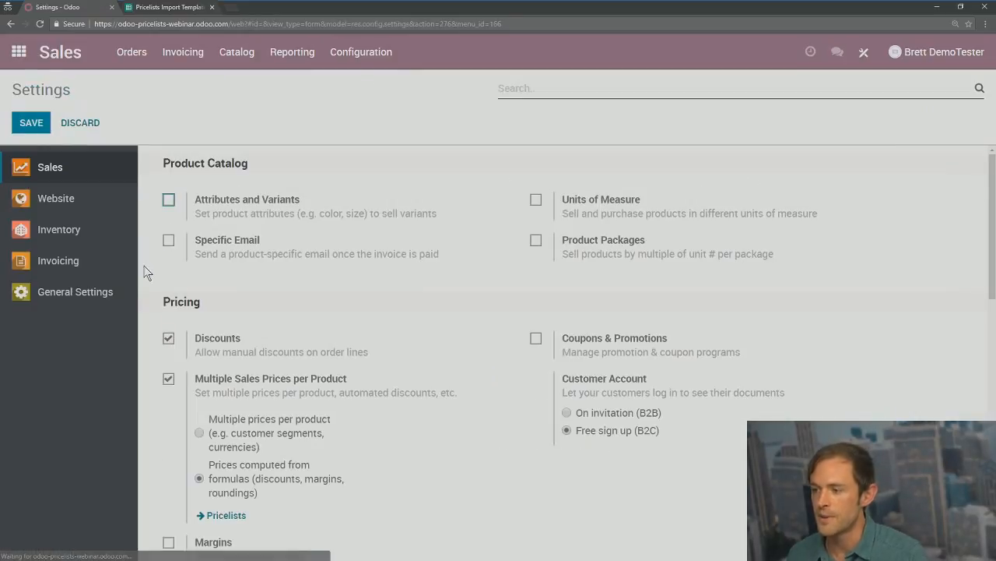
Step: Save the Sales settings with Multiple Sales Prices per Product set to multiple prices per product
{"action": "left_click", "coordinate": [24, 131]}
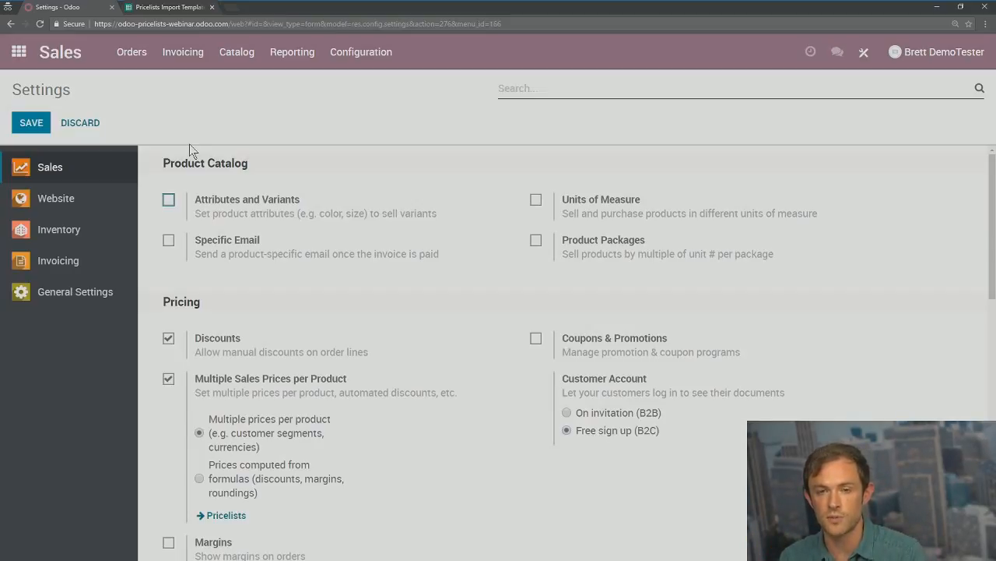
Step: Open the Jellyfish Costume product's Sales tab in edit mode
{"action": "left_click", "coordinate": [237, 53]}
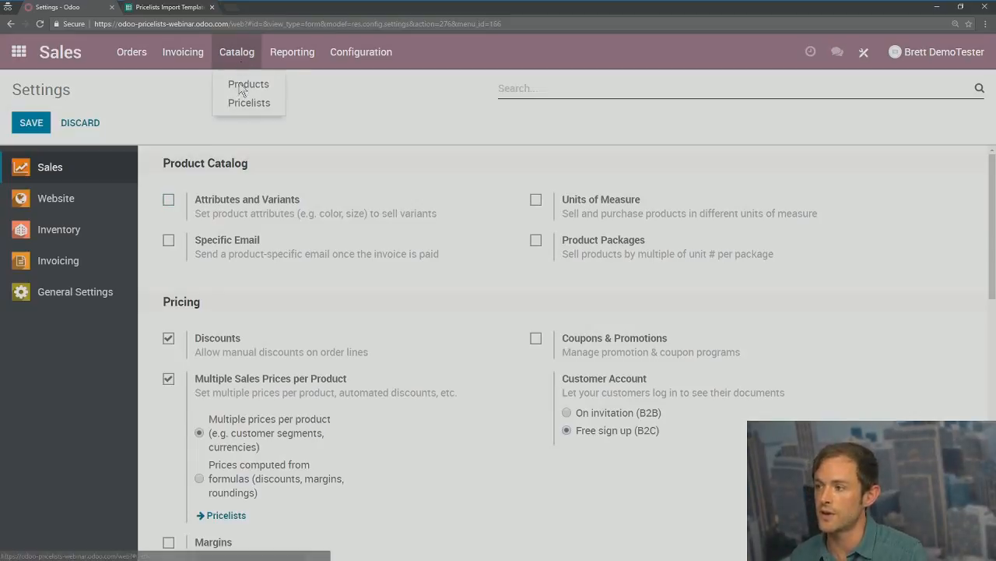
{"action": "left_click", "coordinate": [242, 85]}
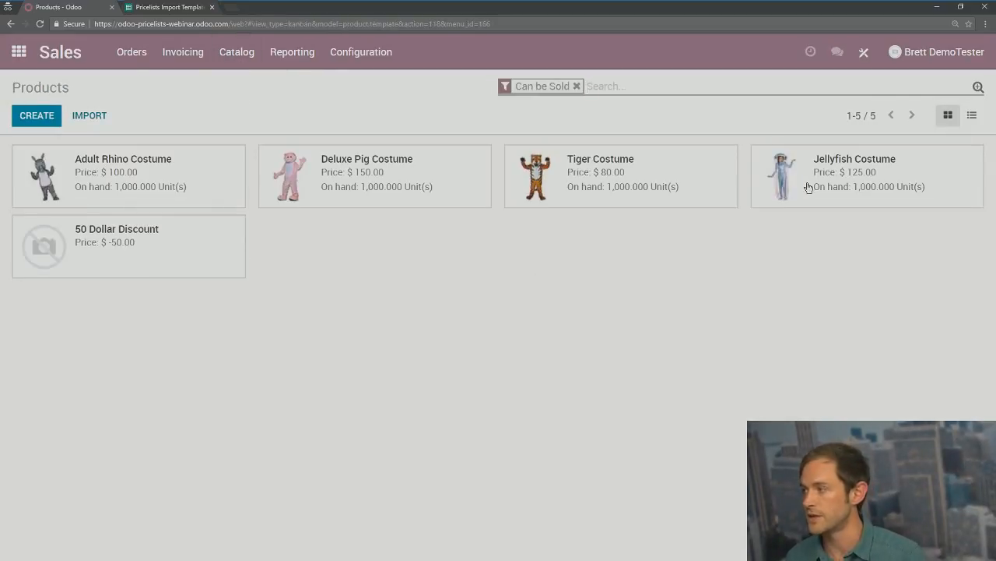
{"action": "left_click", "coordinate": [810, 187]}
{"action": "left_click", "coordinate": [207, 315]}
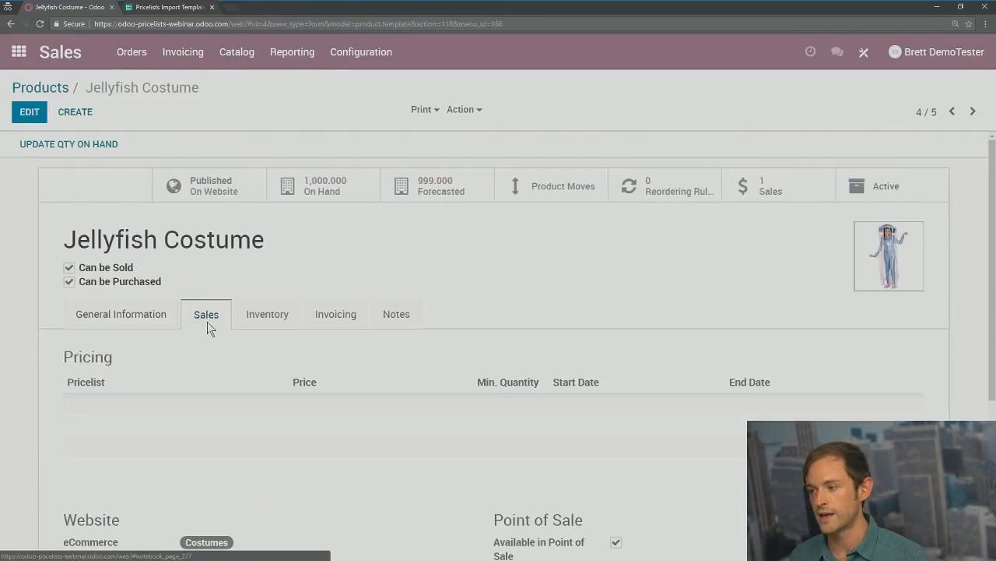
{"action": "left_click", "coordinate": [31, 114]}
Step: Add a Public Pricelist (USD) price row of 20.00
{"action": "left_click", "coordinate": [91, 421]}
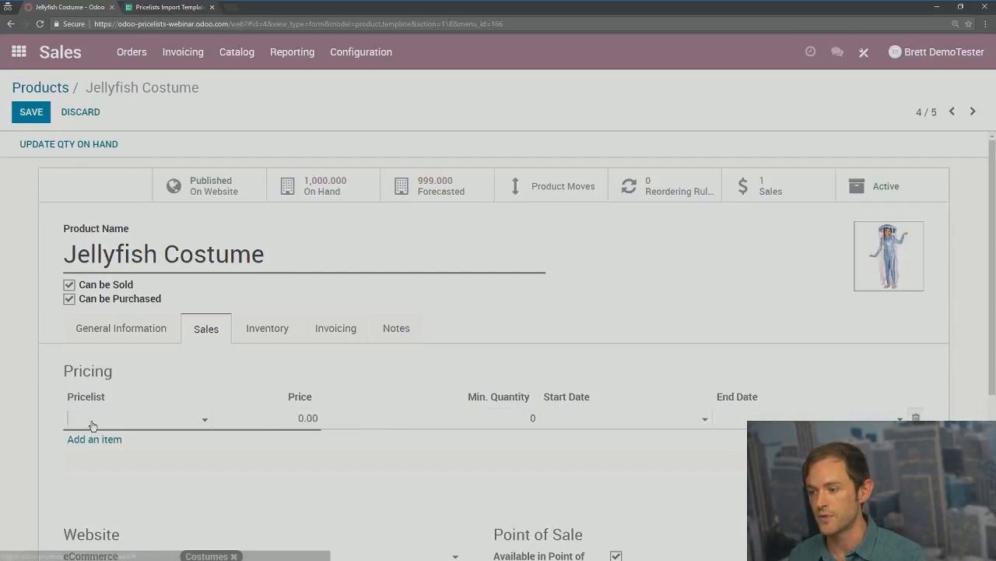
{"action": "left_click", "coordinate": [92, 418]}
{"action": "left_click", "coordinate": [106, 445]}
{"action": "left_click", "coordinate": [300, 418]}
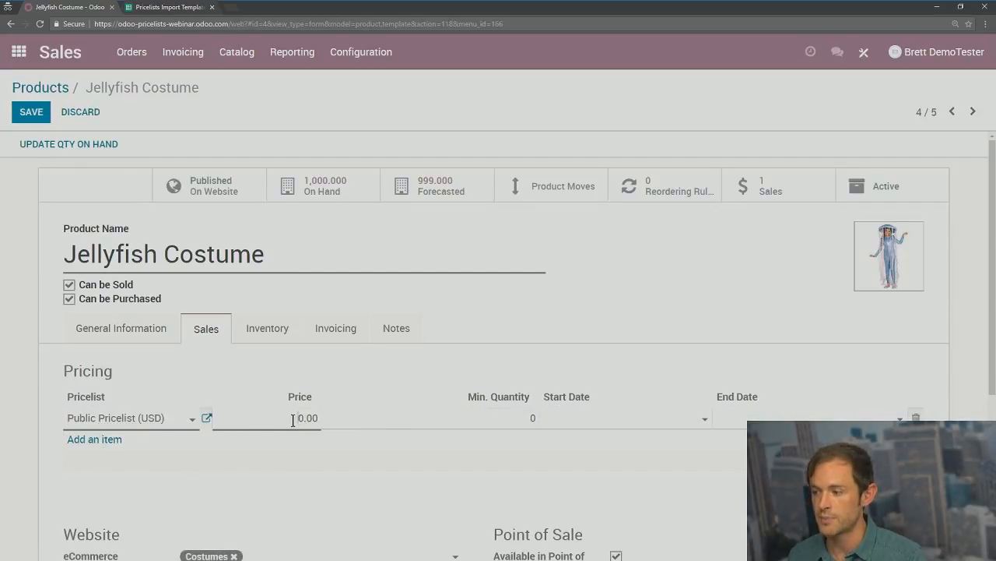
{"action": "double_click", "coordinate": [301, 419]}
{"action": "type", "text": "20"}
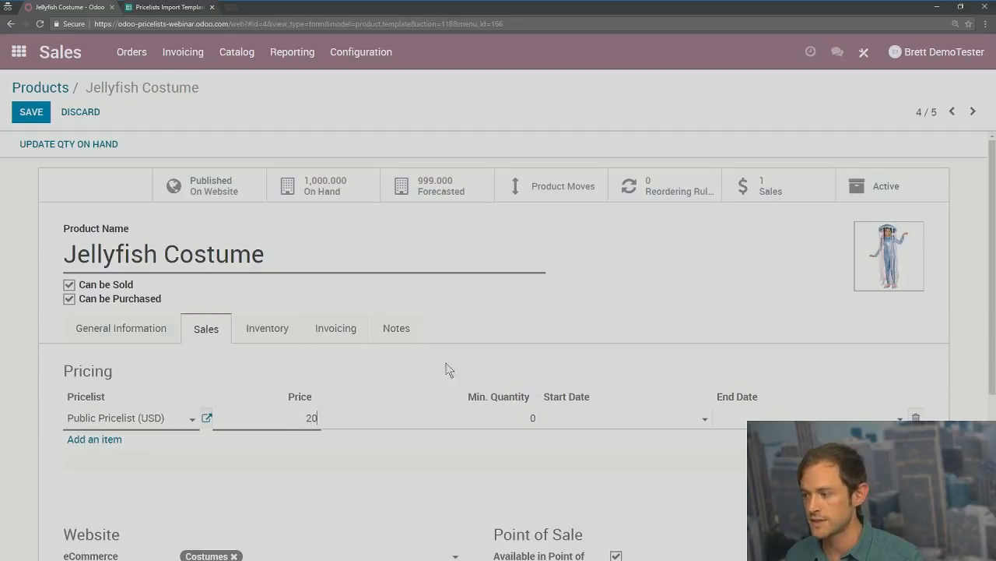
{"action": "left_click", "coordinate": [447, 371]}
Step: Add a second Public Pricelist (USD) row priced 15.00 and save the product
{"action": "left_click", "coordinate": [106, 439]}
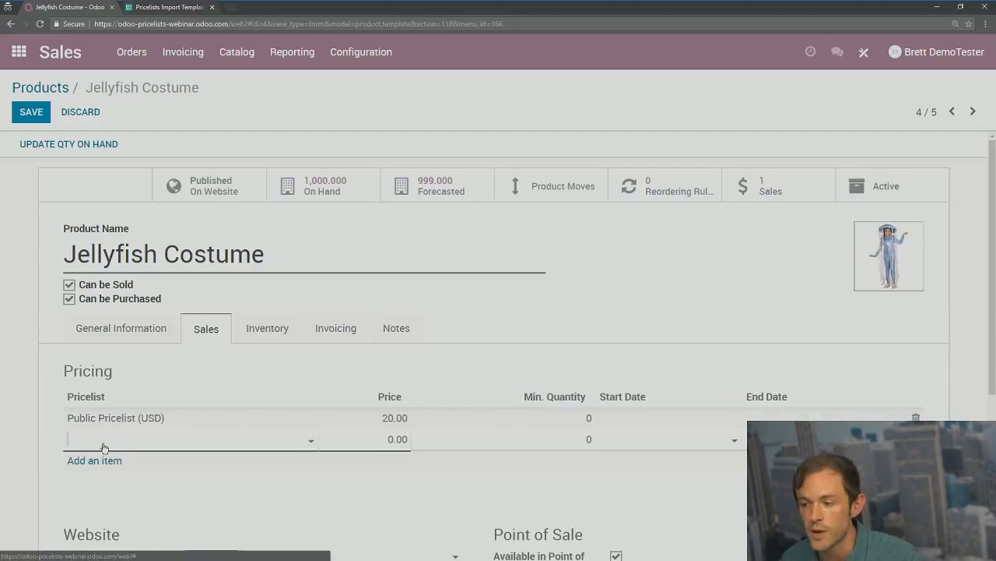
{"action": "left_click", "coordinate": [102, 443]}
{"action": "left_click", "coordinate": [118, 327]}
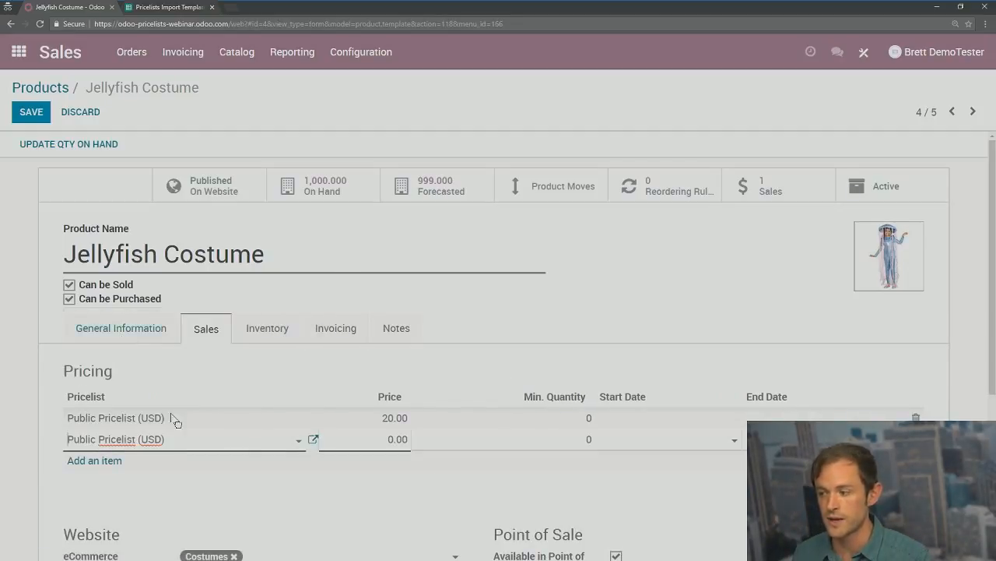
{"action": "double_click", "coordinate": [392, 440]}
{"action": "type", "text": "15"}
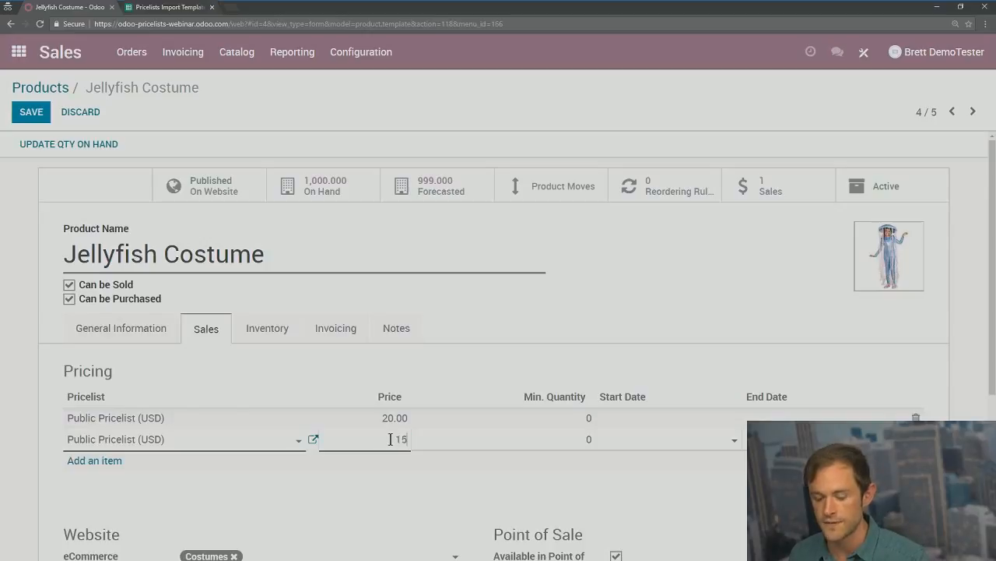
{"action": "left_click", "coordinate": [575, 322]}
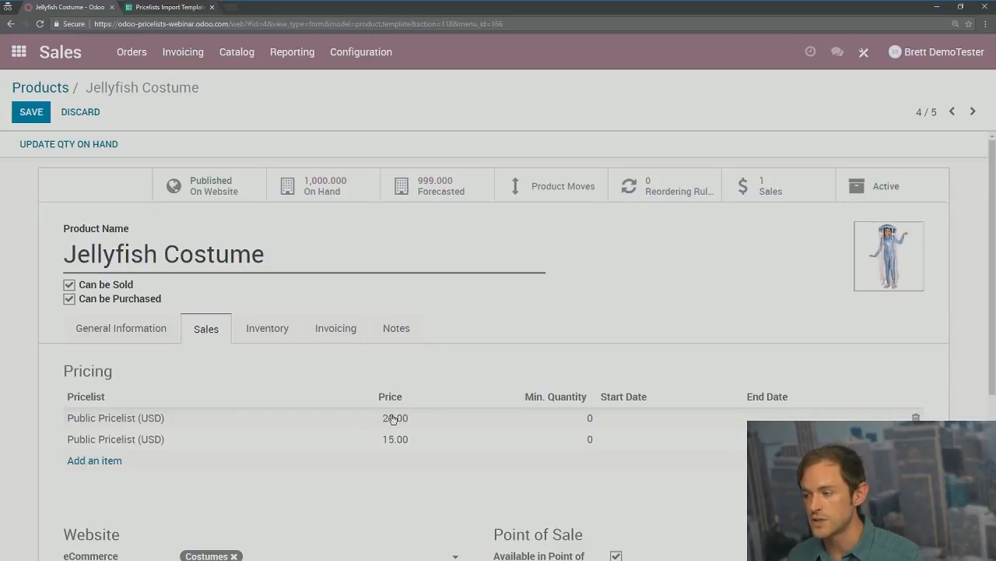
{"action": "left_click", "coordinate": [32, 111]}
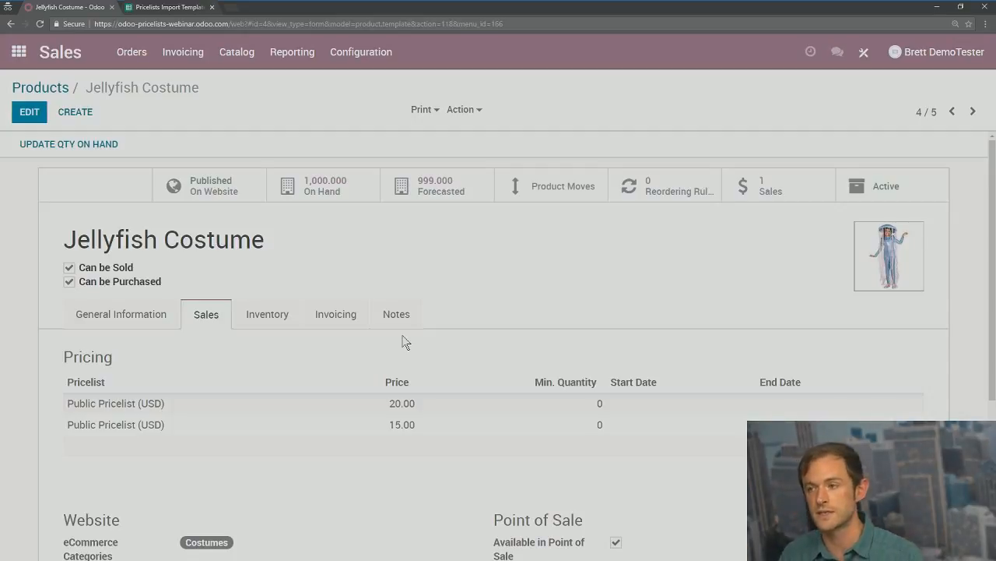
Step: Create and save contact 'new customer', then confirm its Sale Pricelist is Public Pricelist (USD)
{"action": "left_click", "coordinate": [18, 52]}
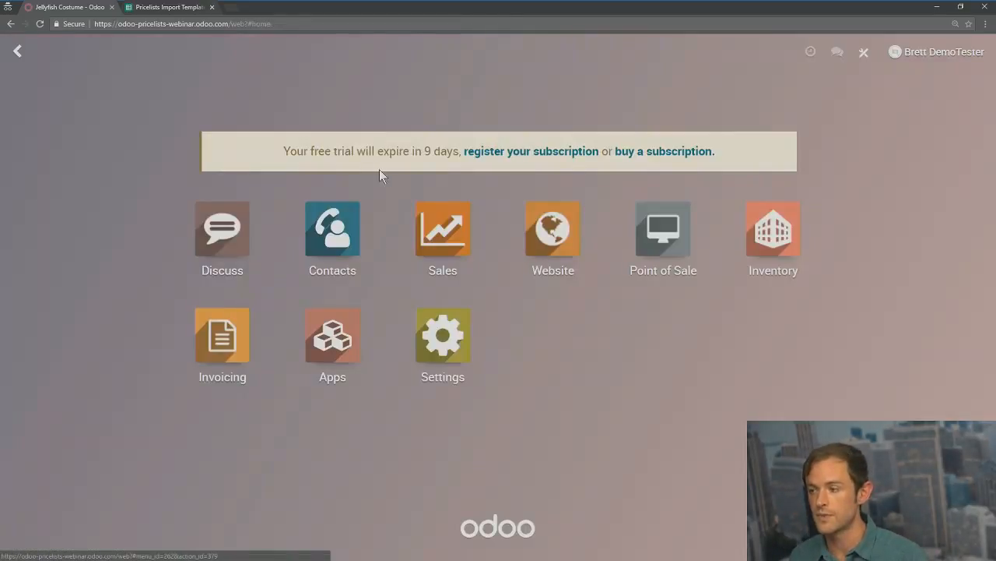
{"action": "left_click", "coordinate": [358, 232]}
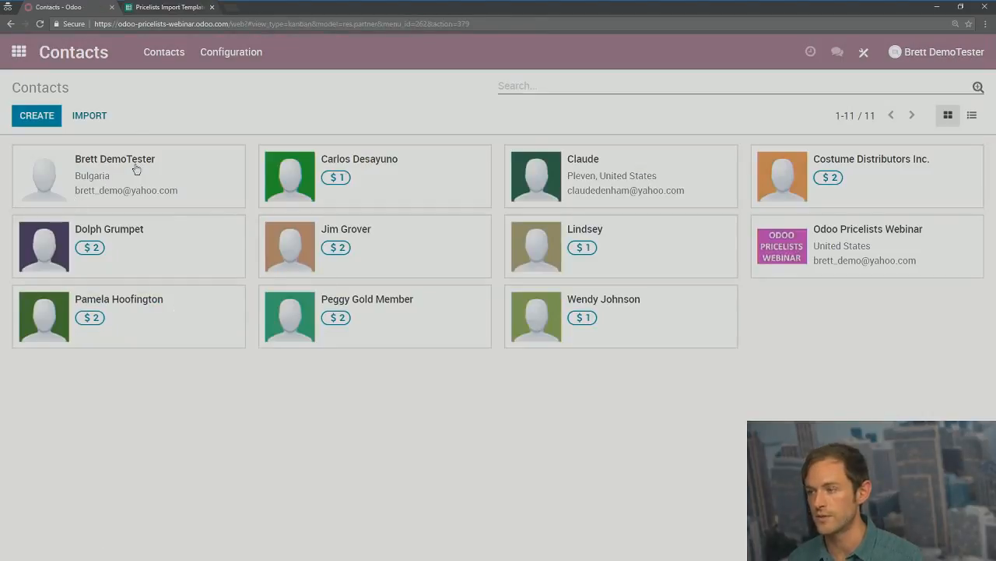
{"action": "left_click", "coordinate": [42, 116]}
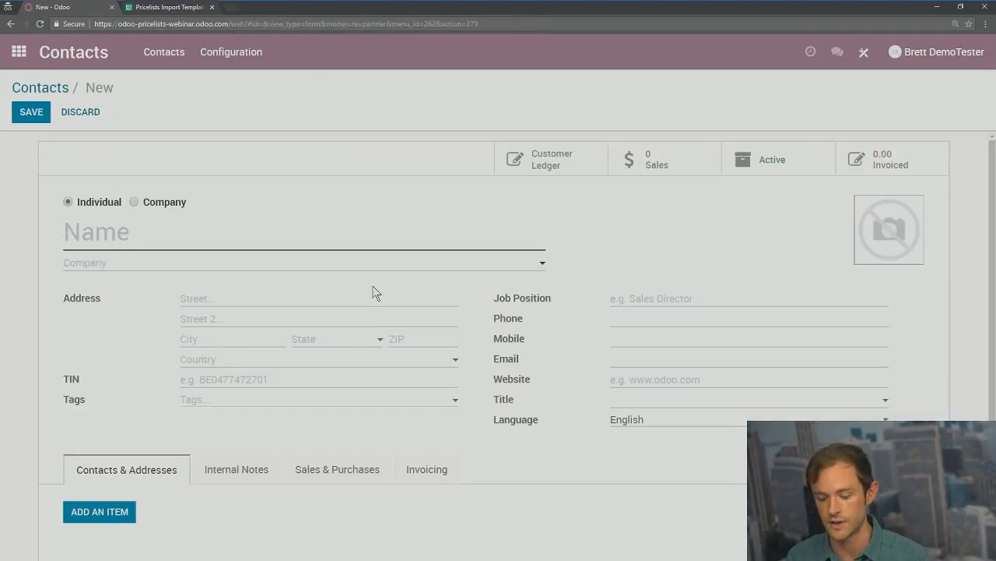
{"action": "type", "text": "new customer"}
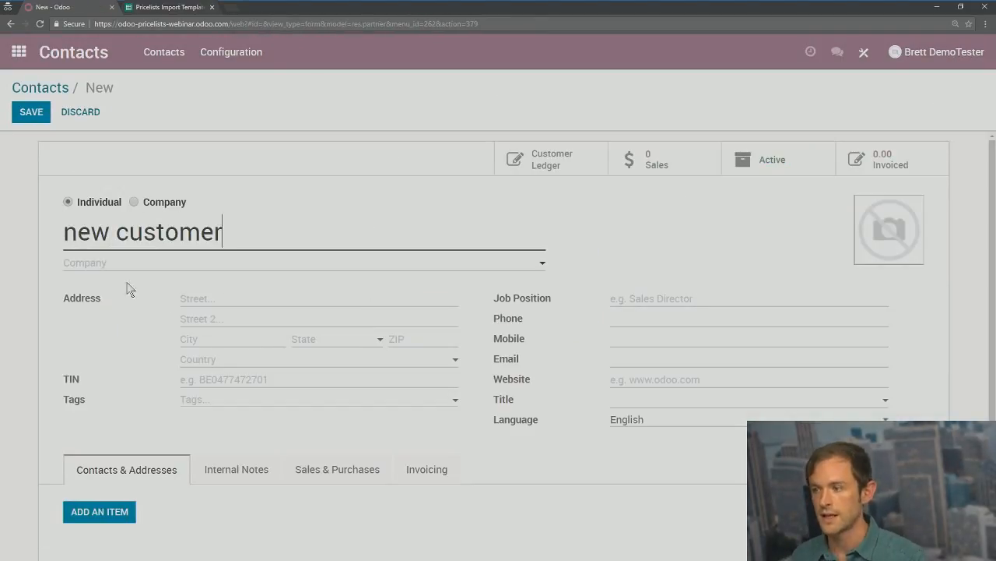
{"action": "left_click", "coordinate": [46, 119]}
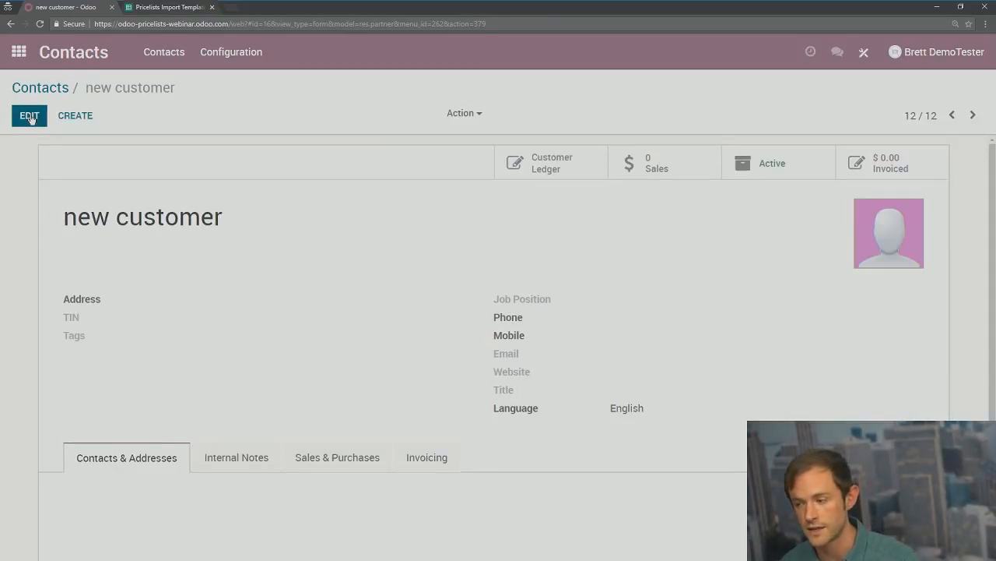
{"action": "left_click", "coordinate": [327, 458]}
{"action": "scroll", "coordinate": [264, 452], "scroll_direction": "down", "scroll_amount": 2}
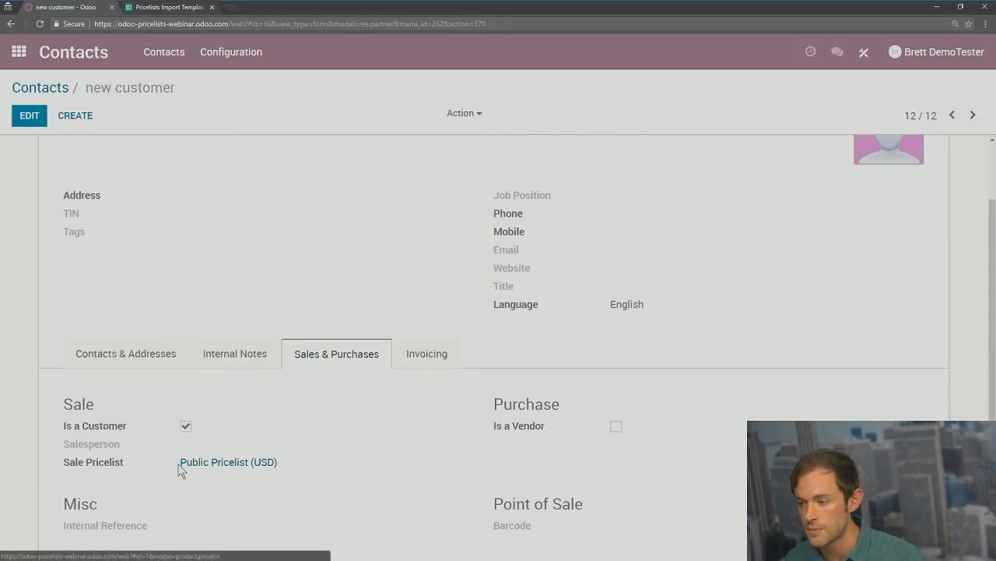